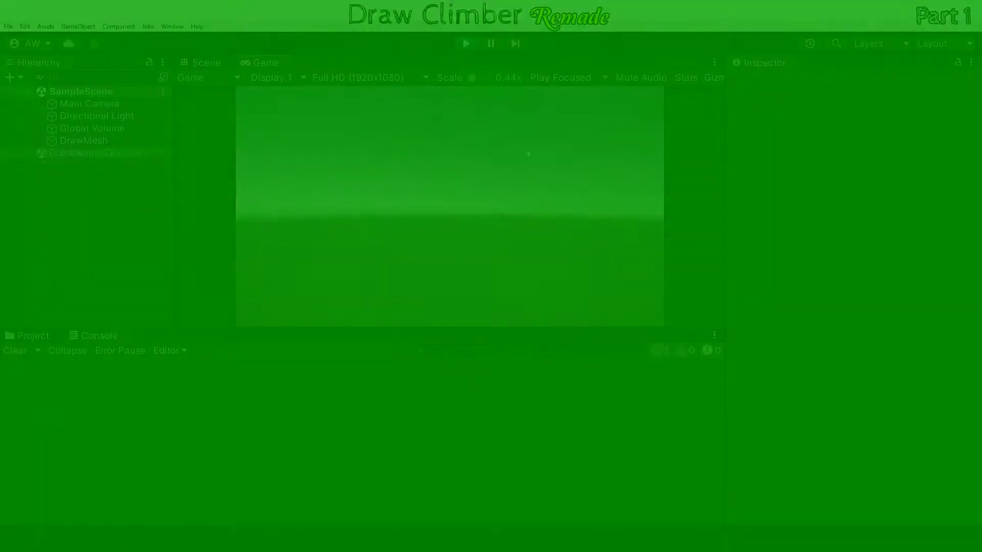
{"action": "left_click_drag", "start_coordinate": [528, 153], "coordinate": [445, 174]}
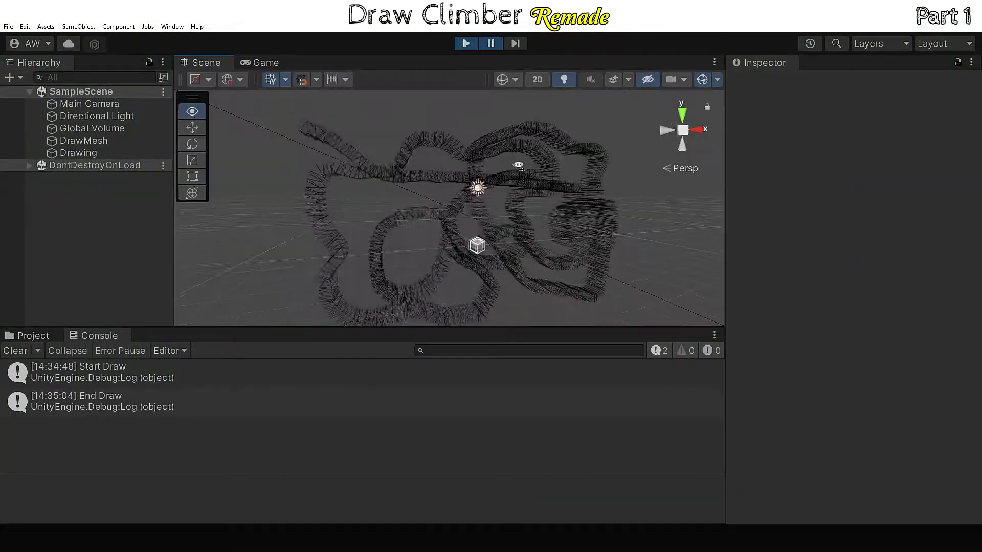
{"action": "mouse_move", "coordinate": [519, 162]}
{"action": "left_mouse_down", "text": "alt"}
{"action": "mouse_move", "coordinate": [597, 167]}
{"action": "mouse_move", "coordinate": [570, 189]}
{"action": "mouse_move", "coordinate": [489, 201]}
{"action": "left_mouse_up", "text": "alt"}
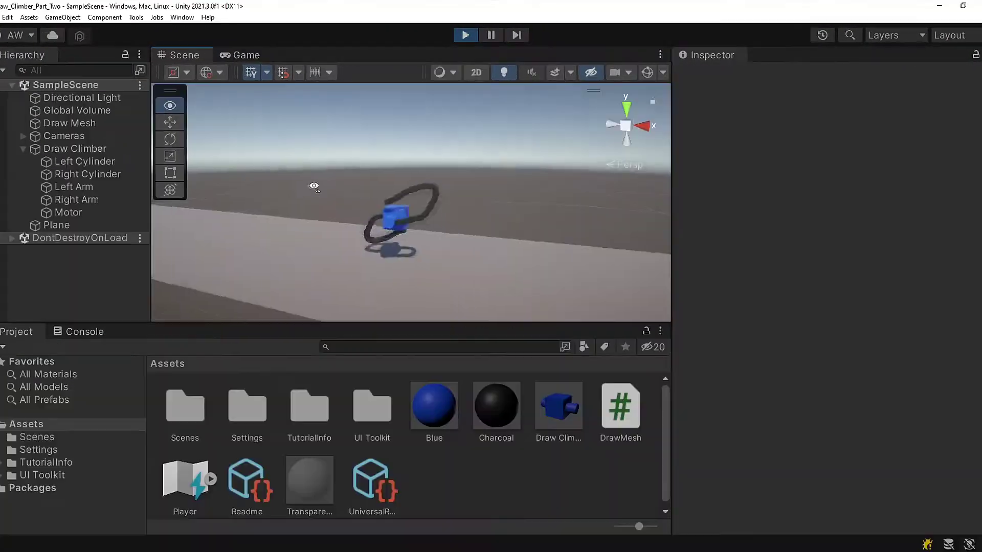
{"action": "left_click_drag", "start_coordinate": [217, 204], "coordinate": [297, 194], "text": "alt"}
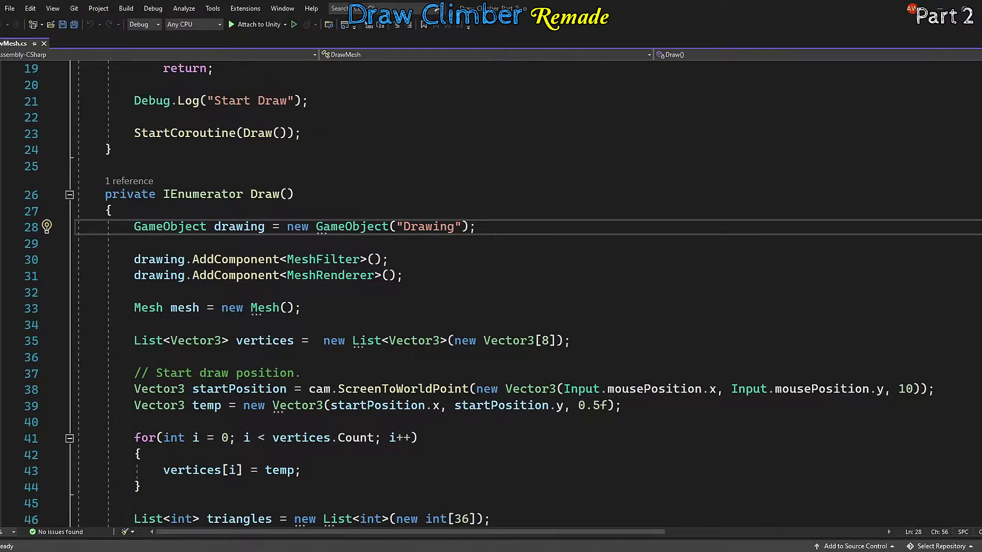
Step: Below the creation of the drawing object in Draw(), set drawing.transform.localScale to new Vector3(1, 1, 0)
{"action": "key", "text": "Return"}
{"action": "key", "text": "Return"}
{"action": "type", "text": "drawing.transform.lo"}
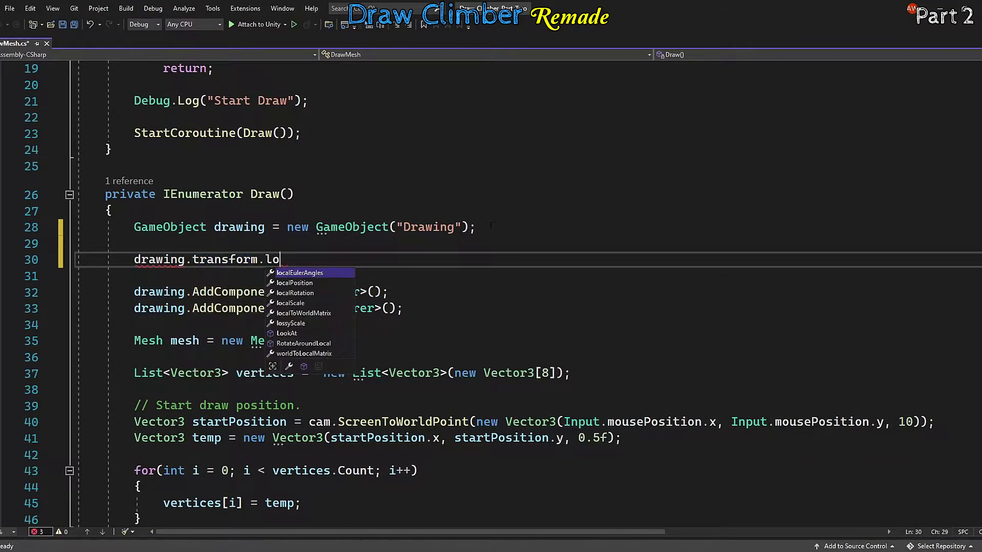
{"action": "type", "text": "calScale = new Vector3(1,"}
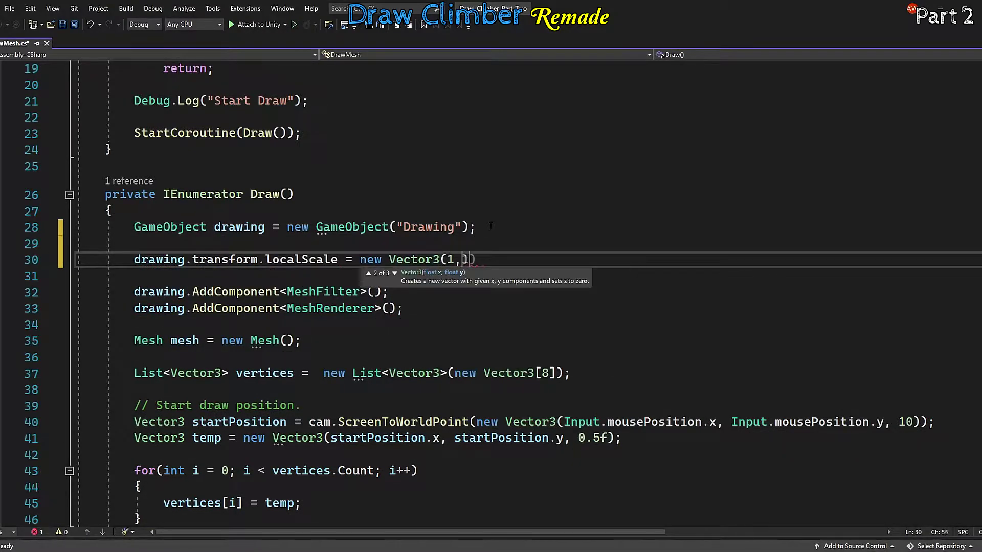
{"action": "type", "text": "1,0)"}
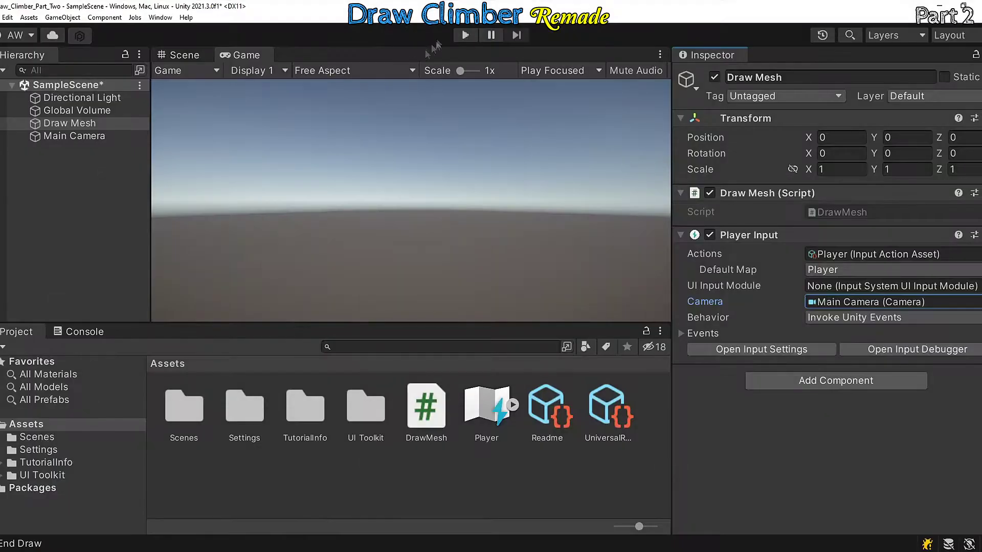
Step: Switch to Unity, run the scene and draw a freehand test stroke in the game view
{"action": "left_click", "coordinate": [464, 34]}
{"action": "mouse_move", "coordinate": [471, 124]}
{"action": "left_mouse_down"}
{"action": "mouse_move", "coordinate": [303, 210]}
{"action": "mouse_move", "coordinate": [541, 173]}
{"action": "left_mouse_up"}
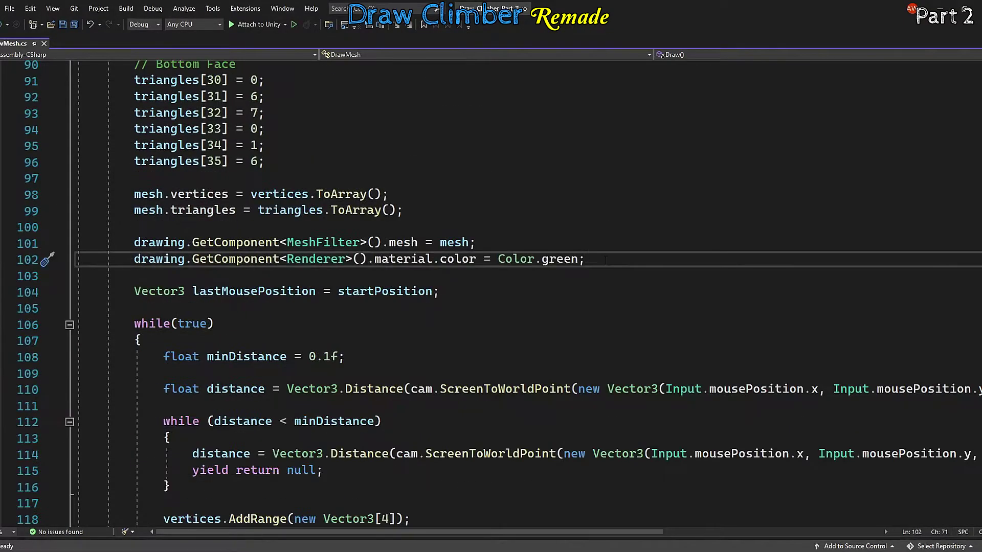
Step: In the DrawMesh script, change the drawing's material color from Color.green to new Color(0.1f, 0.1f, 0.1f)
{"action": "double_click", "coordinate": [560, 259]}
{"action": "type", "text": "new Color(0.1f, 0.1f, 0."}
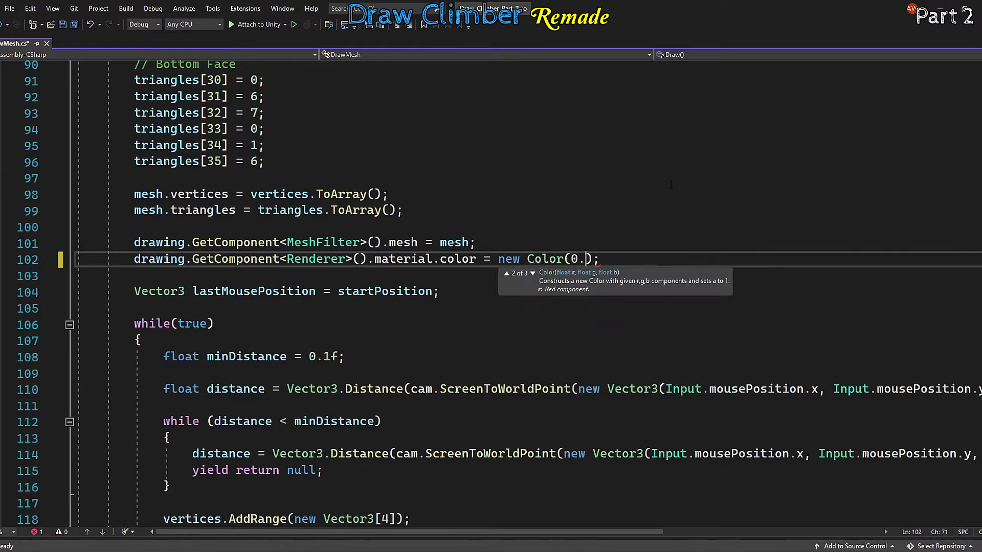
{"action": "type", "text": "1f"}
{"action": "key", "text": "Right"}
{"action": "key", "text": "Right"}
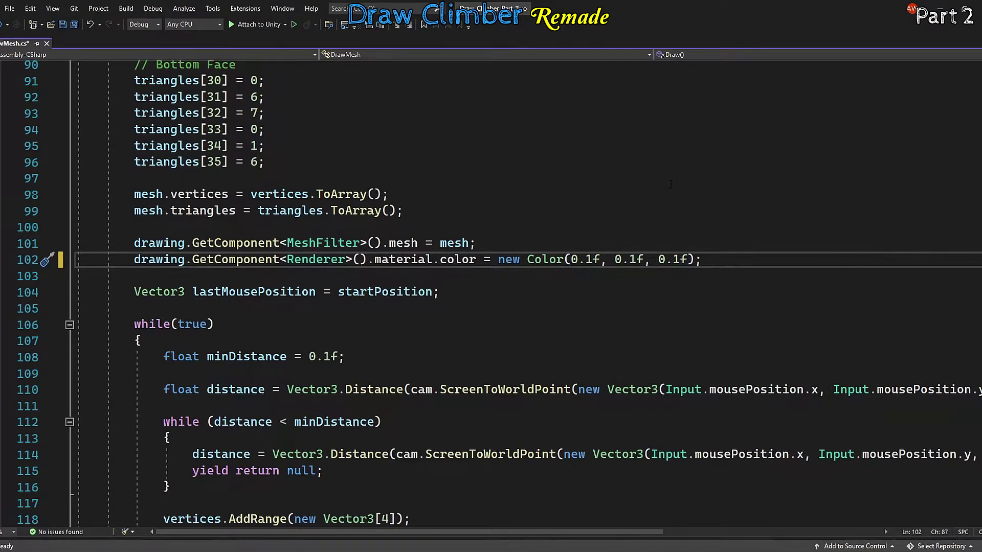
Step: Above the color line, set the drawing's Renderer material shader to Shader.Find("Universal Render Pipeline/Unlit")
{"action": "key", "text": "Up"}
{"action": "key", "text": "Return"}
{"action": "type", "text": "drawing.GetComponent<Renderer>().material"}
{"action": "type", "text": ".shader = Shader.Find(\"Universal Render Pipeline/Unlit\");"}
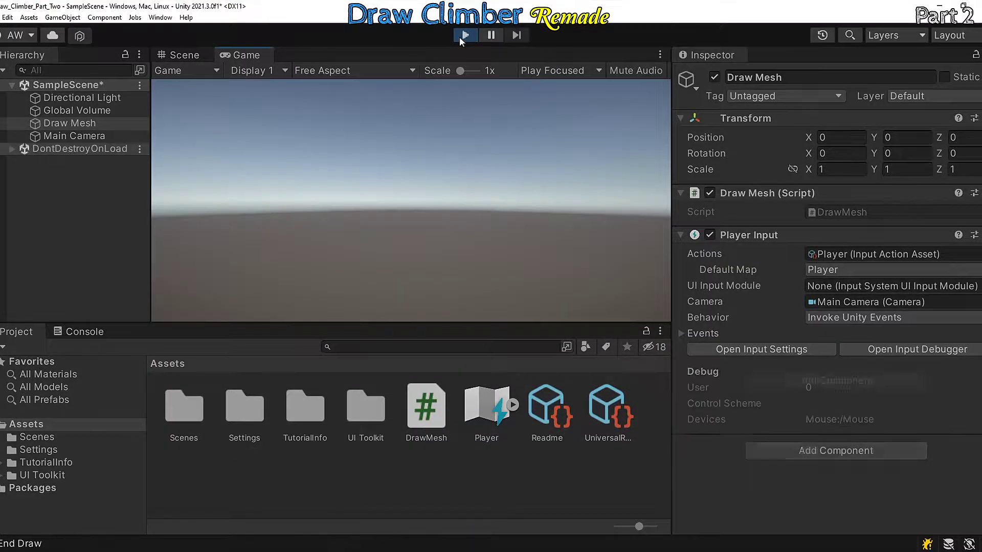
Step: Test the dark unlit line with a long looping stroke in the running Unity game, and stop play mode
{"action": "mouse_move", "coordinate": [557, 127]}
{"action": "left_mouse_down"}
{"action": "mouse_move", "coordinate": [266, 153]}
{"action": "mouse_move", "coordinate": [388, 284]}
{"action": "mouse_move", "coordinate": [584, 128]}
{"action": "mouse_move", "coordinate": [381, 225]}
{"action": "mouse_move", "coordinate": [633, 95]}
{"action": "left_mouse_up"}
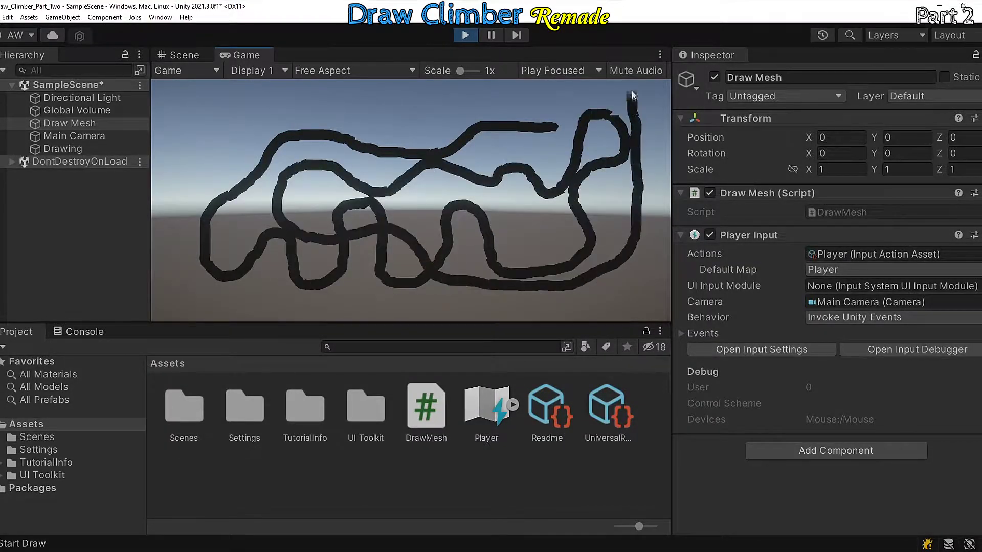
{"action": "left_click", "coordinate": [461, 38]}
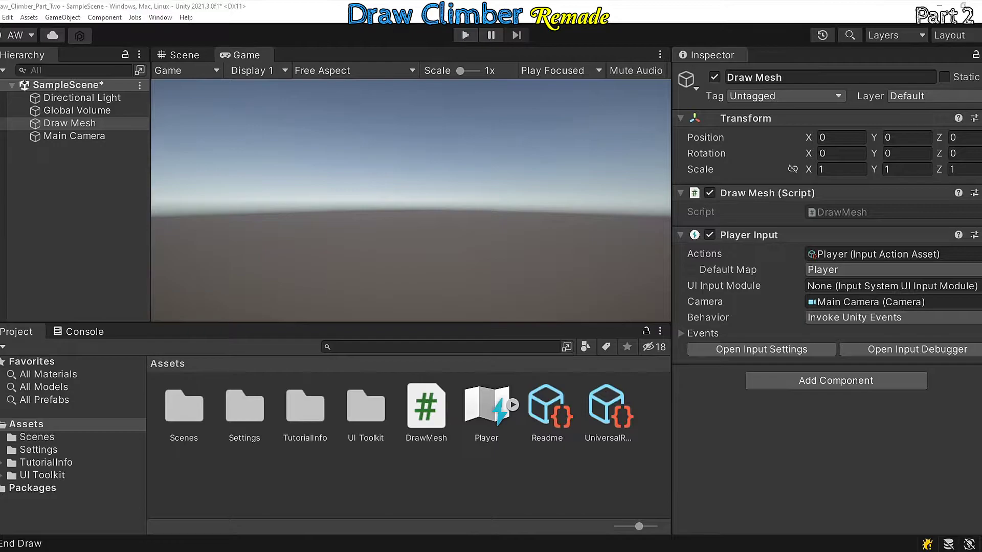
Step: Add a new camera to the scene and set its Render Type to Overlay
{"action": "right_click", "coordinate": [67, 167]}
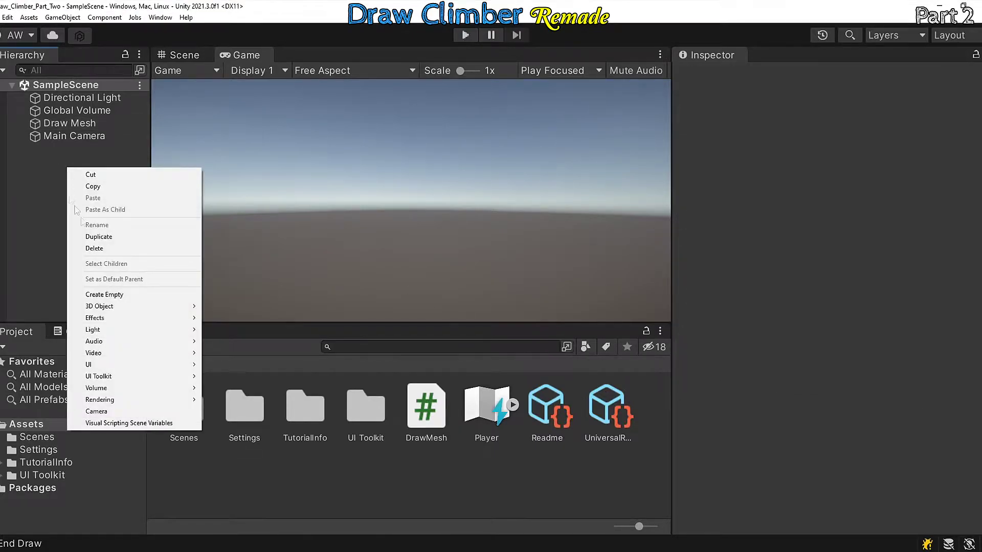
{"action": "left_click", "coordinate": [97, 405]}
{"action": "left_click", "coordinate": [756, 78]}
{"action": "type", "text": "Draw Camera"}
{"action": "scroll", "coordinate": [851, 191], "scroll_direction": "down", "scroll_amount": 2}
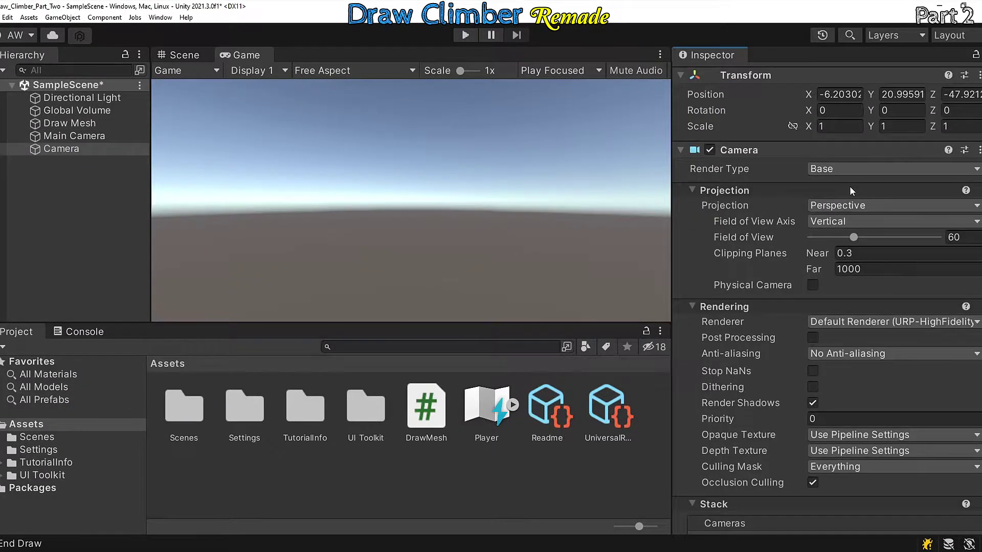
{"action": "left_click", "coordinate": [873, 170]}
{"action": "left_click", "coordinate": [852, 199]}
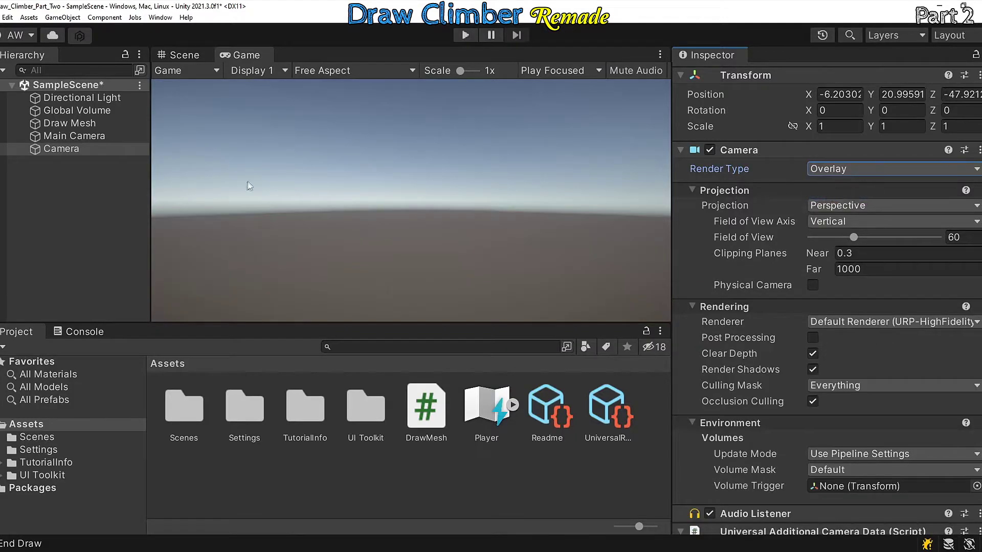
Step: Add the new overlay camera to the Main Camera's camera stack
{"action": "left_click", "coordinate": [74, 135]}
{"action": "scroll", "coordinate": [767, 252], "scroll_direction": "down", "scroll_amount": 6}
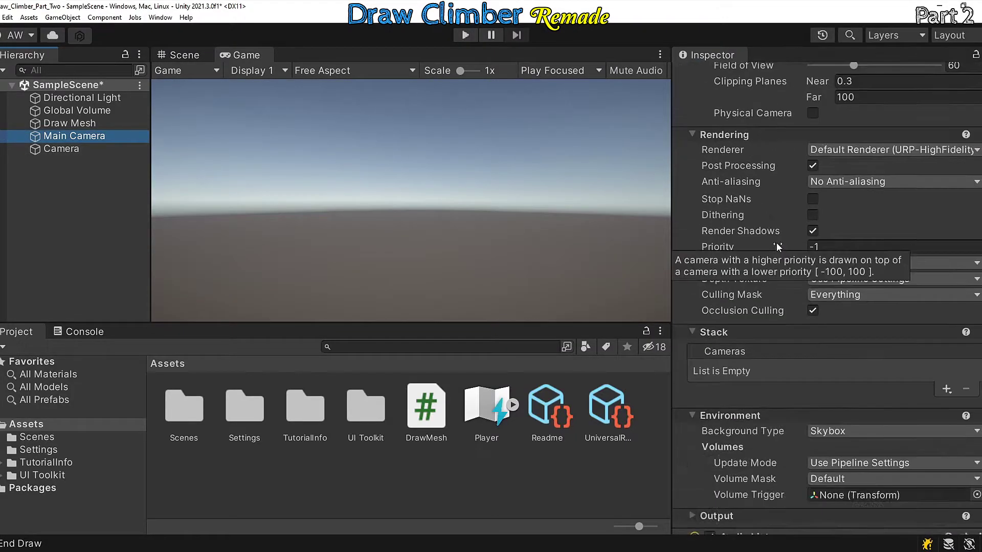
{"action": "scroll", "coordinate": [778, 247], "scroll_direction": "down", "scroll_amount": 3}
{"action": "left_click", "coordinate": [947, 316]}
{"action": "left_click", "coordinate": [949, 330]}
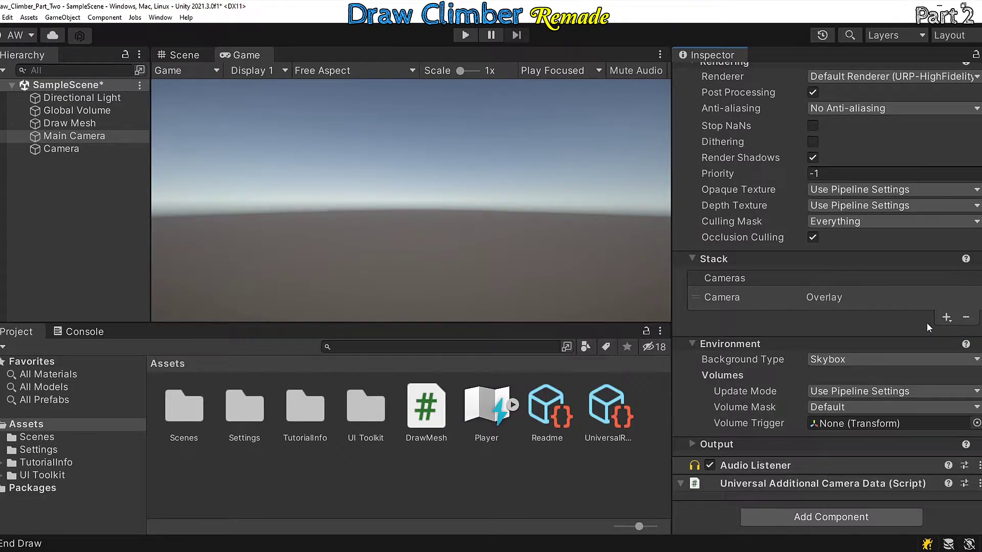
Step: Rename the overlay camera as Draw Camera
{"action": "left_click", "coordinate": [61, 149]}
{"action": "left_click", "coordinate": [727, 76]}
{"action": "type", "text": "Draw Camera"}
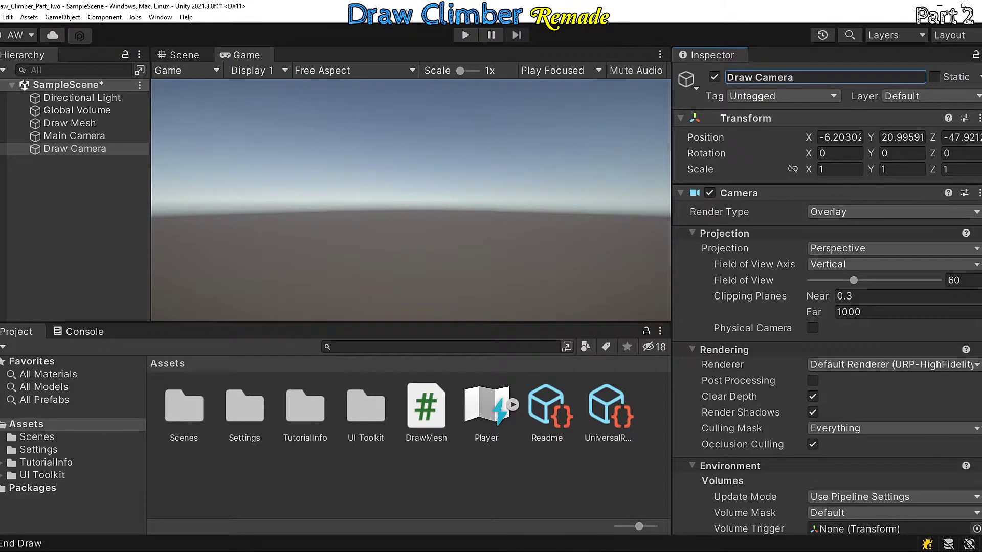
Step: Assign Draw Camera as the camera of the Draw Mesh object's Player Input component
{"action": "left_click", "coordinate": [132, 124]}
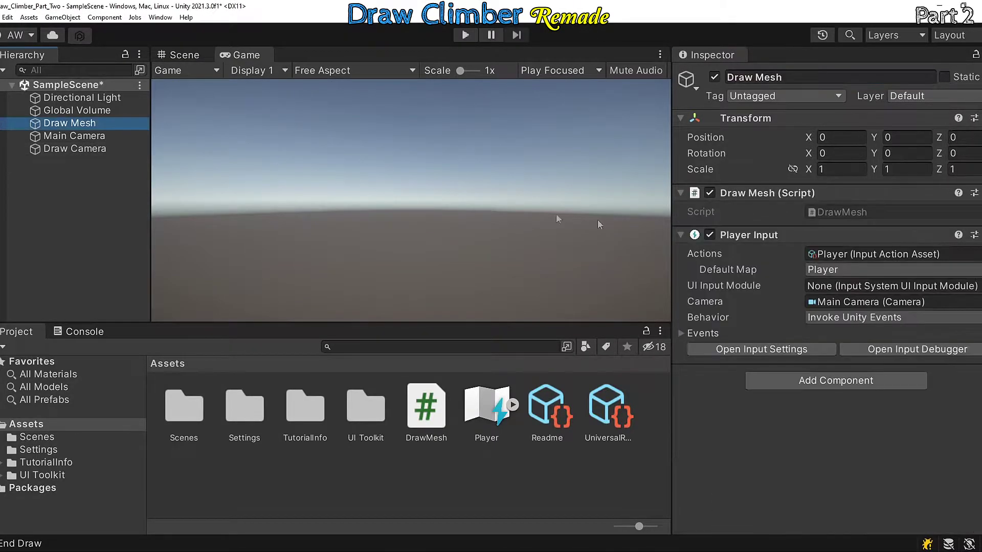
{"action": "left_click", "coordinate": [977, 302]}
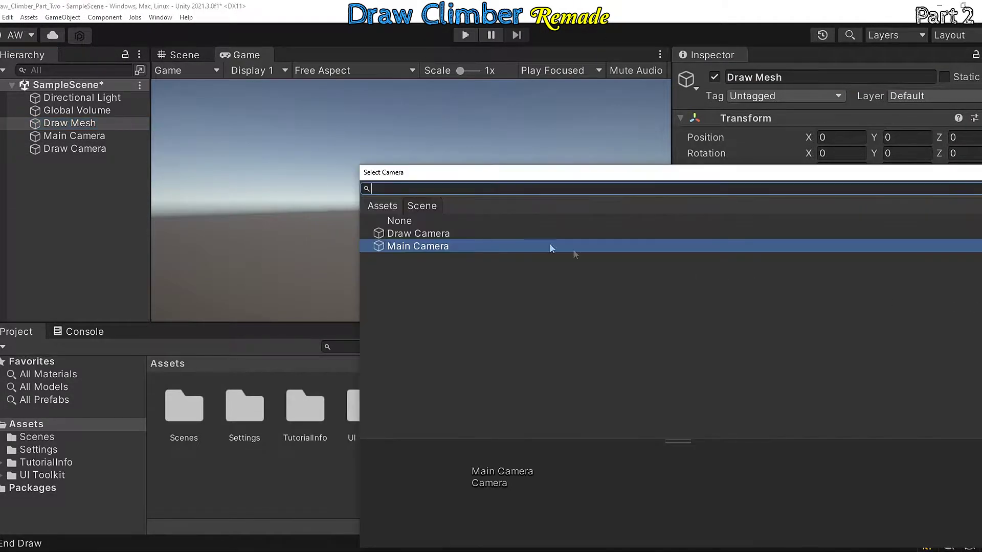
{"action": "left_click", "coordinate": [435, 233]}
{"action": "double_click", "coordinate": [436, 233]}
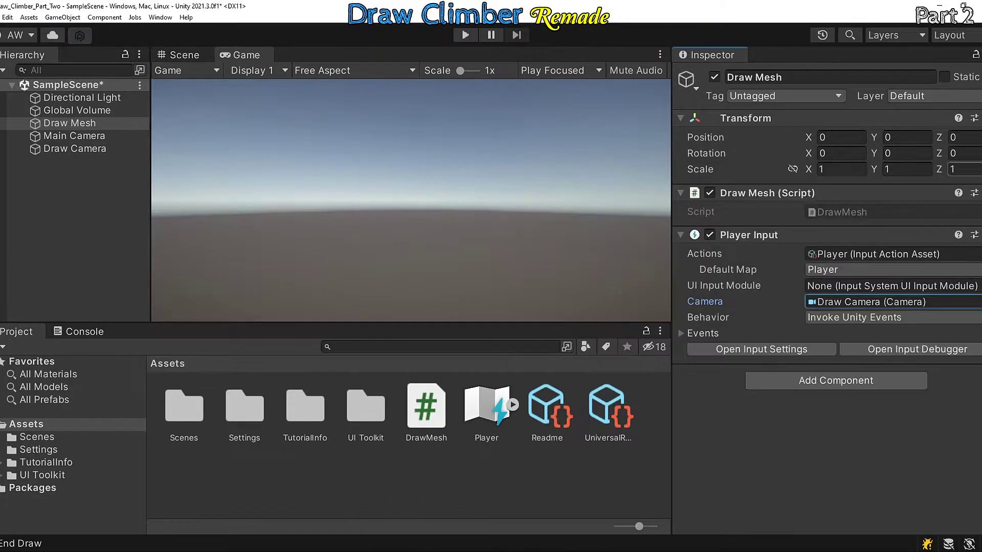
Step: Set the Draw Camera's position to X -20, Y 5, Z -10
{"action": "left_click", "coordinate": [74, 149]}
{"action": "left_click", "coordinate": [902, 138]}
{"action": "type", "text": "5"}
{"action": "left_click", "coordinate": [962, 138]}
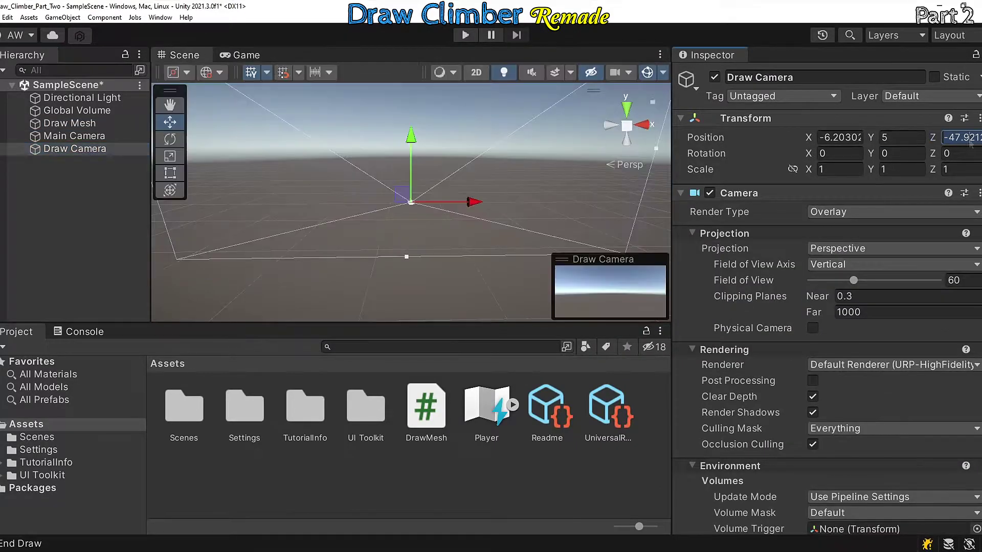
{"action": "type", "text": "-10"}
{"action": "left_click", "coordinate": [852, 139]}
{"action": "type", "text": "-20"}
{"action": "left_click", "coordinate": [81, 150]}
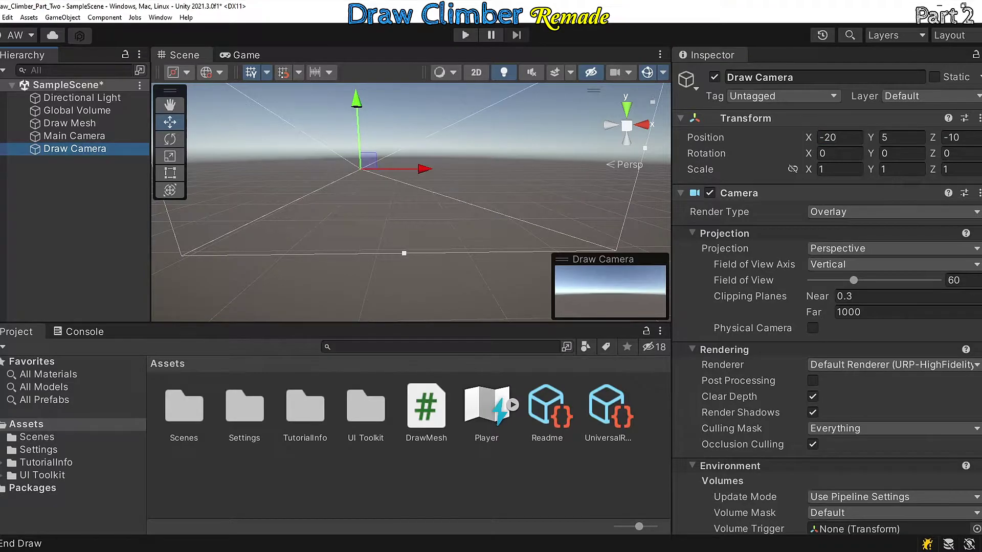
Step: Set the Draw Camera's far clipping plane to 12 and frame the camera in the scene view
{"action": "left_click", "coordinate": [884, 312]}
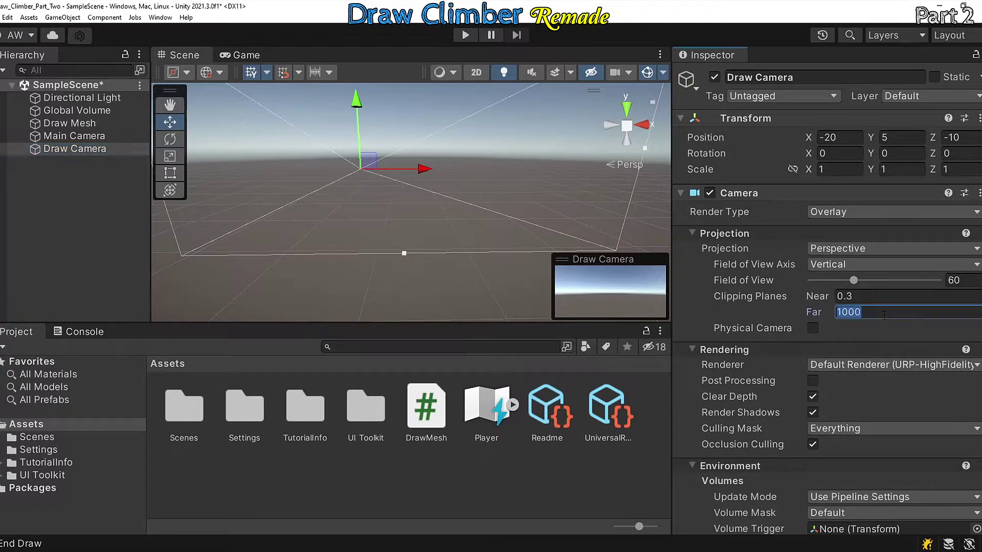
{"action": "type", "text": "12"}
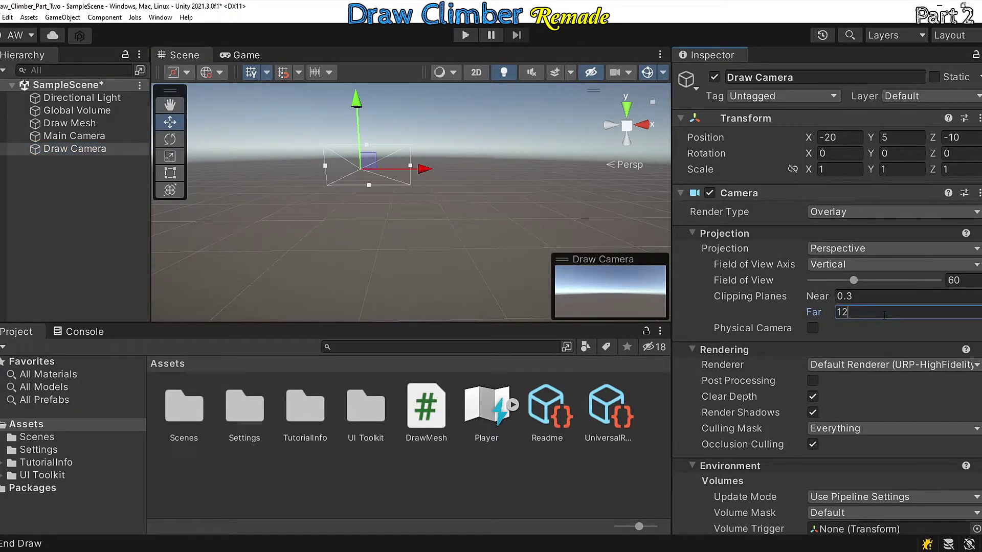
{"action": "double_click", "coordinate": [84, 148]}
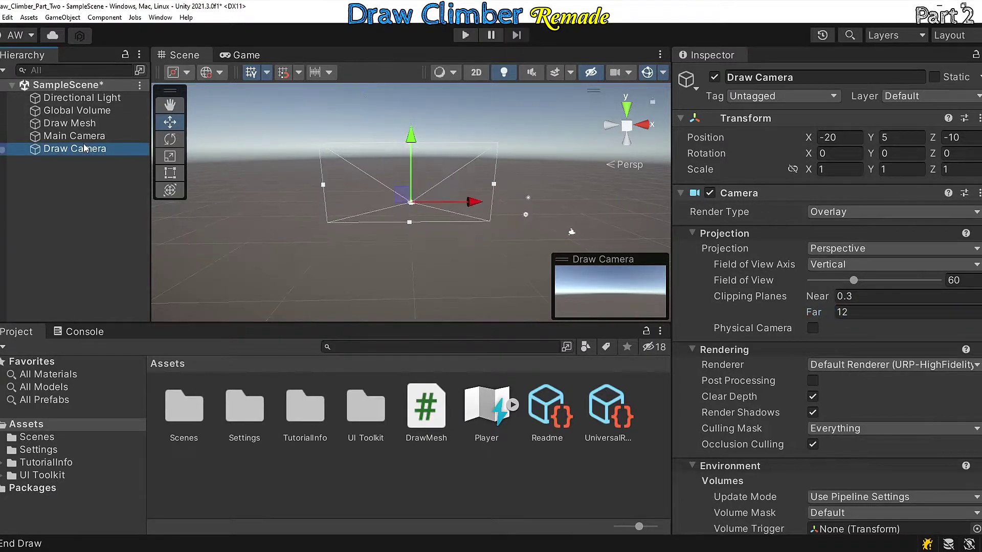
Step: Create a 3D Quad as a child of Draw Camera
{"action": "right_click", "coordinate": [75, 150]}
{"action": "mouse_move", "coordinate": [154, 301]}
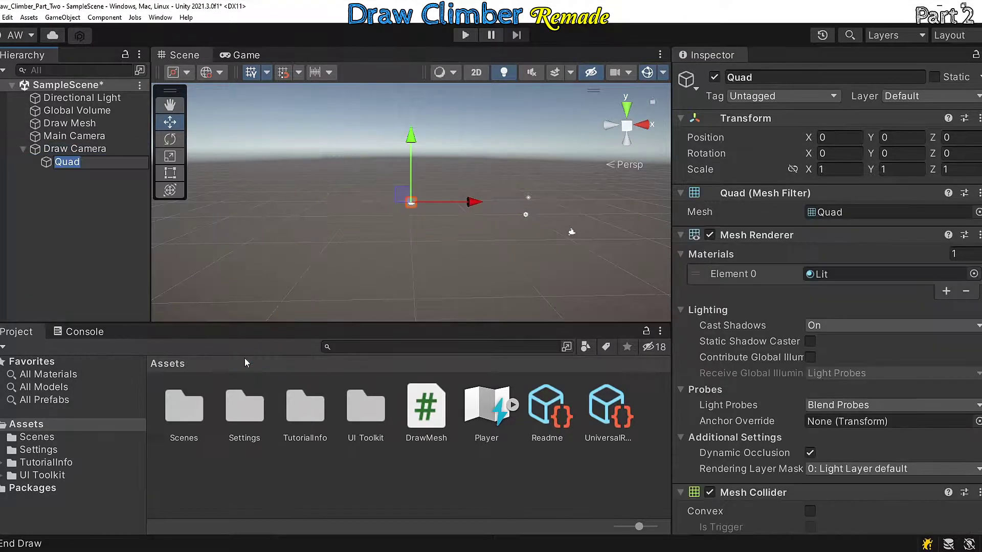
{"action": "left_click", "coordinate": [246, 358]}
Step: Place the quad at X 0, Y -4, Z 11 in front of the camera and scale it to X 7.5, Y 4
{"action": "right_click_drag", "start_coordinate": [307, 230], "coordinate": [409, 237]}
{"action": "left_click_drag", "start_coordinate": [473, 252], "coordinate": [212, 148]}
{"action": "left_click", "coordinate": [245, 56]}
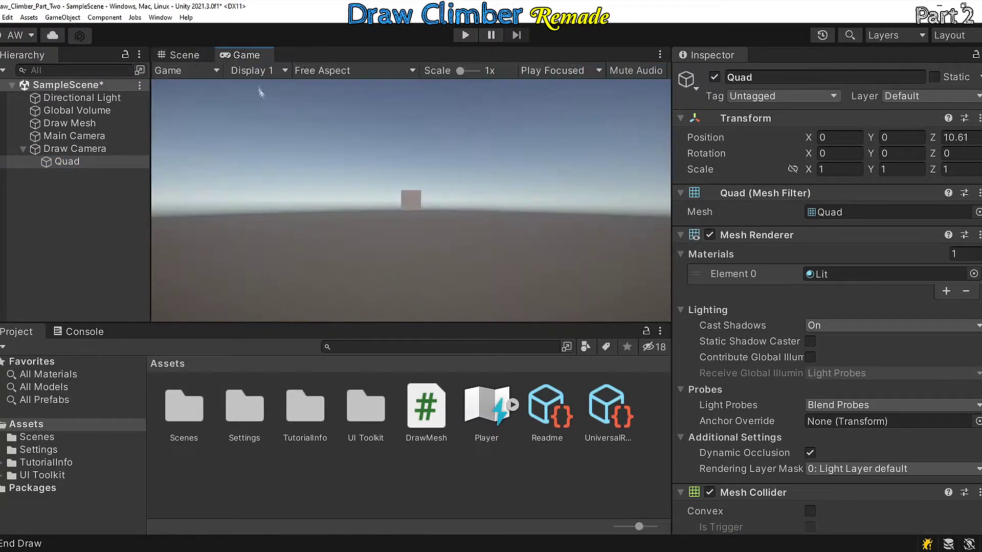
{"action": "left_click_drag", "start_coordinate": [874, 141], "coordinate": [795, 141]}
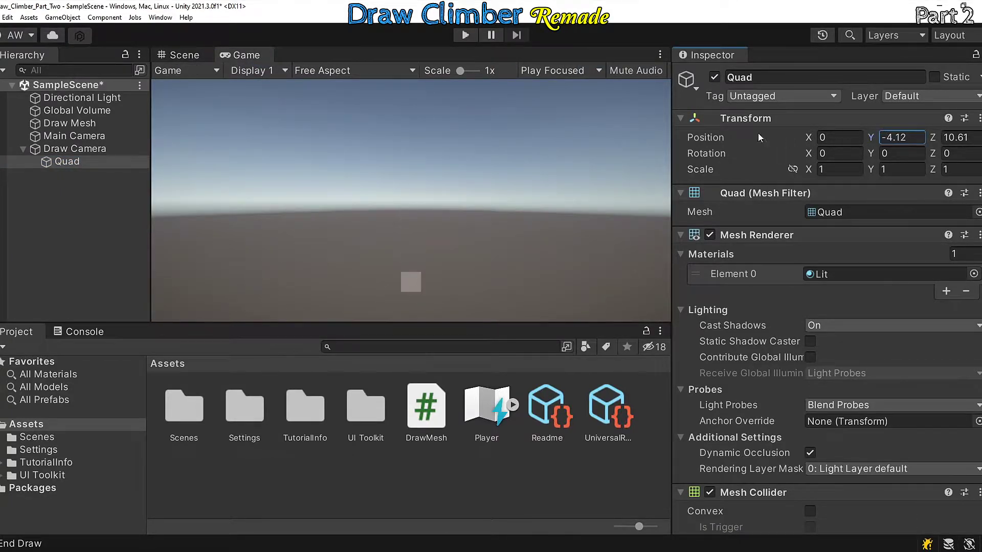
{"action": "left_click_drag", "start_coordinate": [870, 169], "coordinate": [962, 171]}
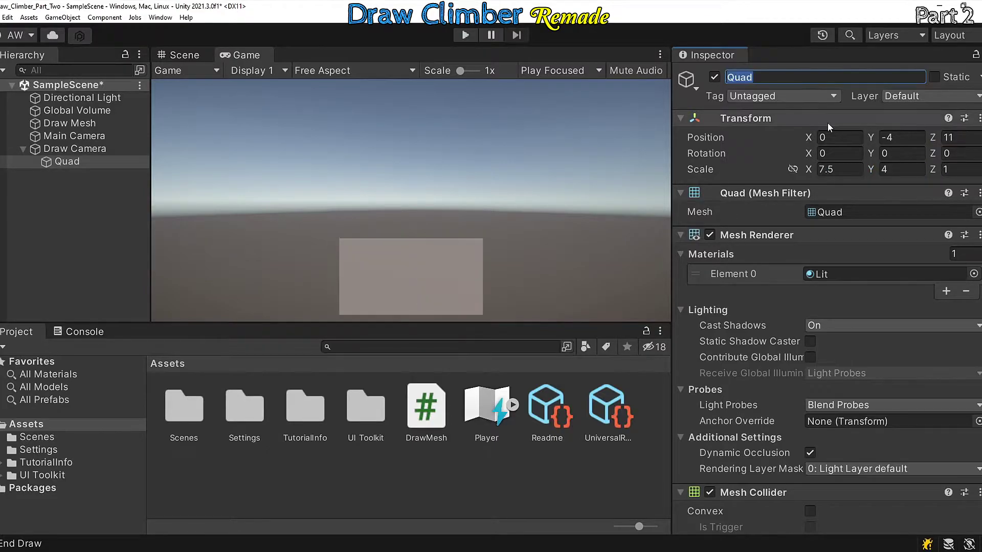
Step: Rename the quad as Draw Area and save the scene
{"action": "key", "text": "Return"}
{"action": "left_click", "coordinate": [492, 486]}
{"action": "key", "text": "ctrl+s"}
Step: Create a new material named Transparent in the Assets folder
{"action": "right_click", "coordinate": [376, 475]}
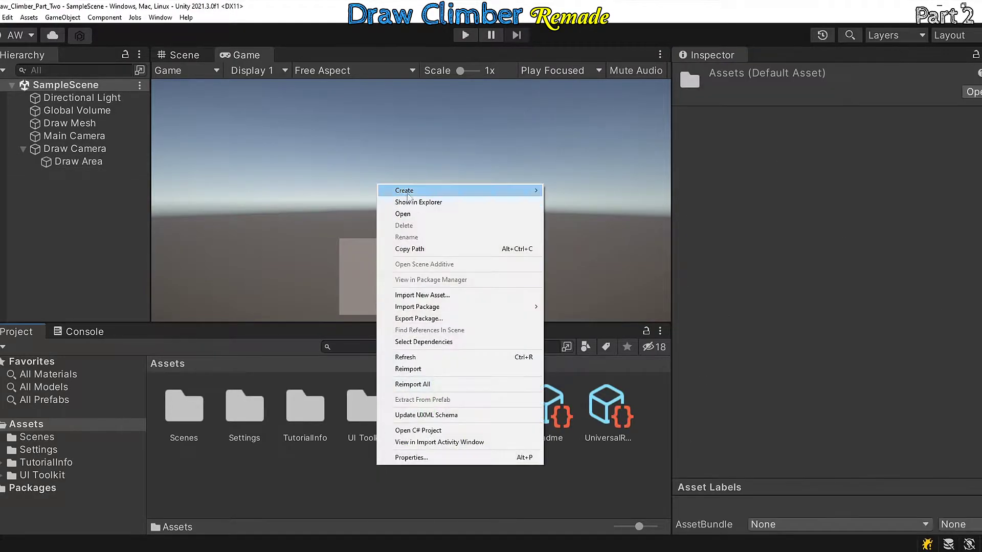
{"action": "mouse_move", "coordinate": [404, 190]}
{"action": "left_click", "coordinate": [597, 297]}
{"action": "type", "text": "Transparent"}
{"action": "key", "text": "Return"}
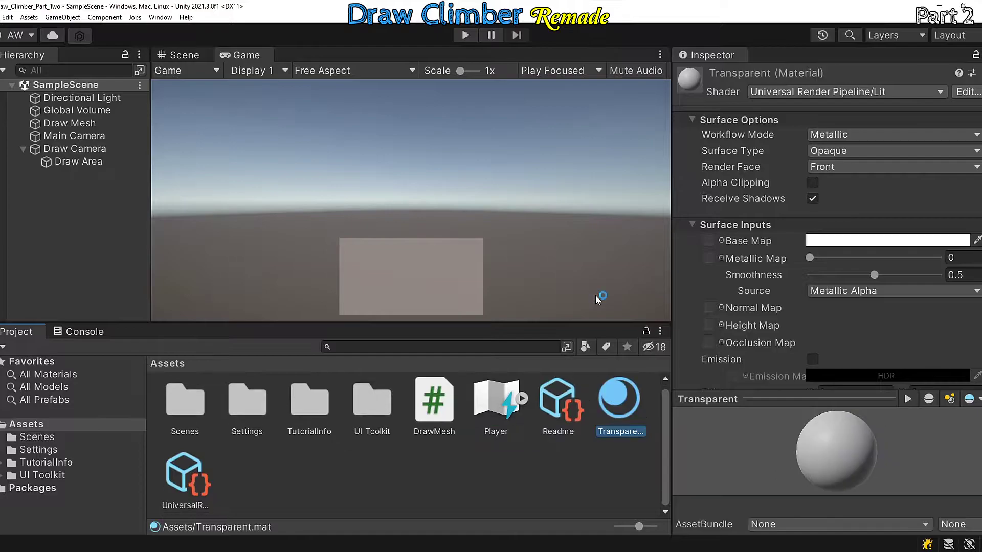
Step: Set the Transparent material's Surface Type to Transparent
{"action": "left_click", "coordinate": [859, 149]}
{"action": "left_click", "coordinate": [861, 177]}
{"action": "left_click", "coordinate": [865, 237]}
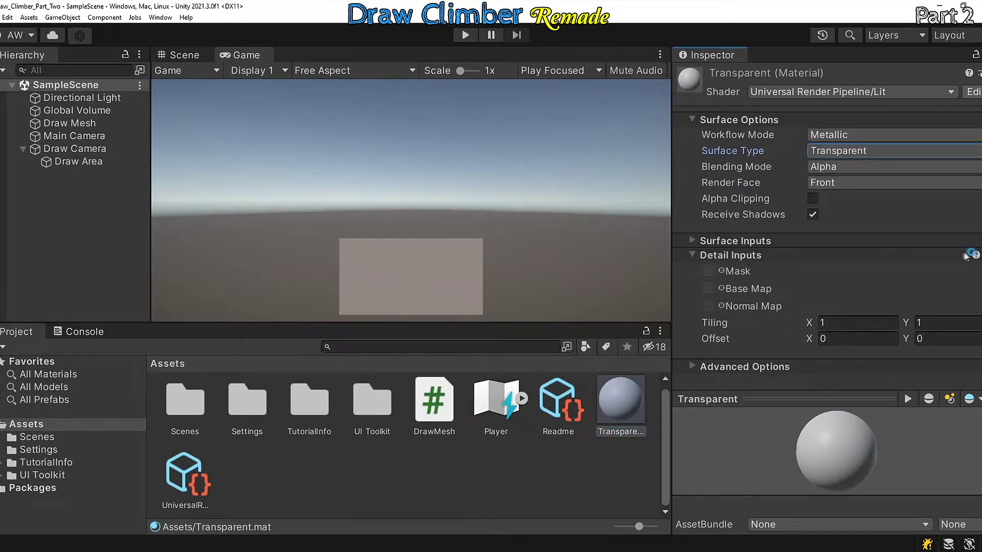
Step: Set the material's Base Map alpha to 0.3 and apply the material to Draw Area
{"action": "left_click", "coordinate": [692, 241]}
{"action": "left_click", "coordinate": [889, 257]}
{"action": "left_click_drag", "start_coordinate": [943, 481], "coordinate": [869, 482]}
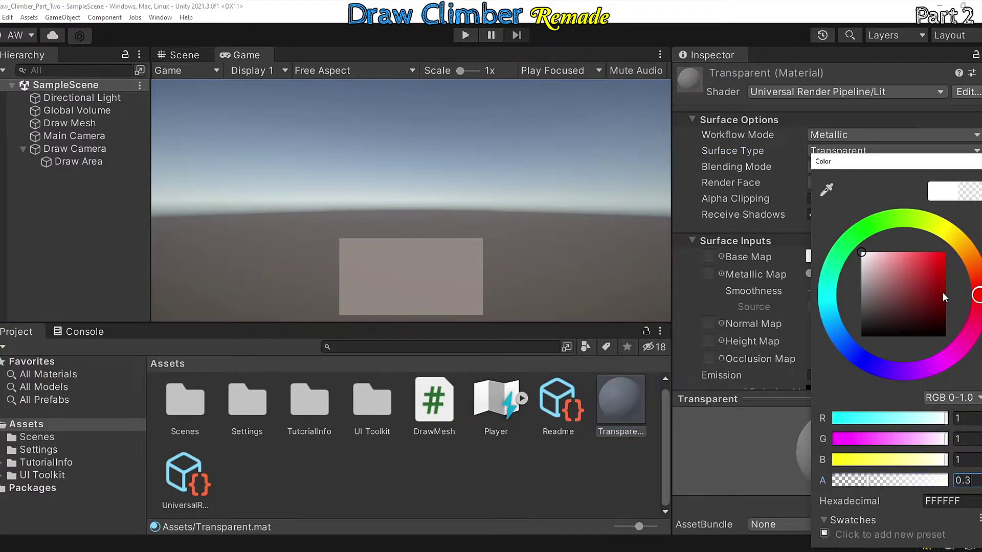
{"action": "key", "text": "Return"}
{"action": "left_click_drag", "start_coordinate": [620, 422], "coordinate": [88, 164]}
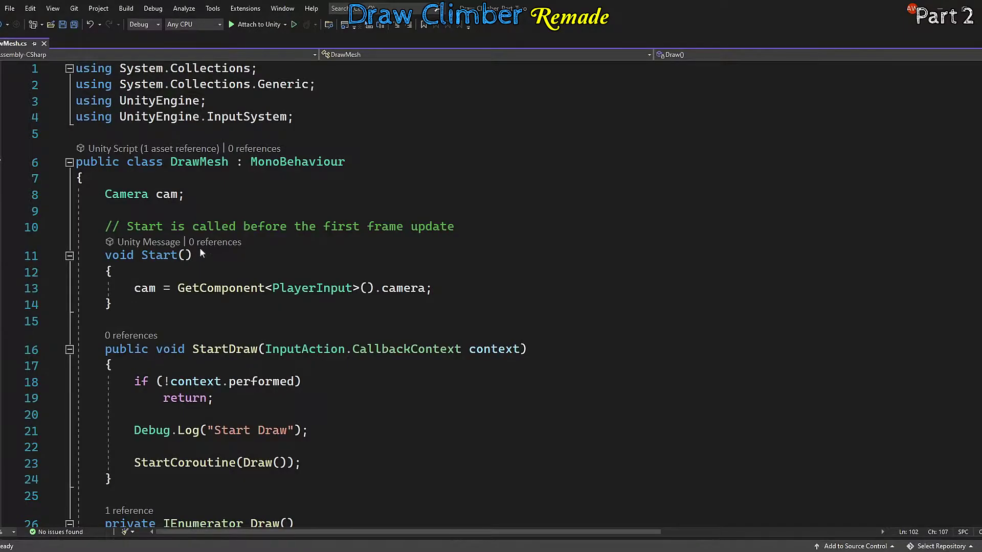
Step: Declare a public MeshCollider field named drawArea at the start of the DrawMesh class
{"action": "left_click", "coordinate": [138, 179]}
{"action": "key", "text": "Return"}
{"action": "key", "text": "Return"}
{"action": "key", "text": "Up"}
{"action": "type", "text": "public"}
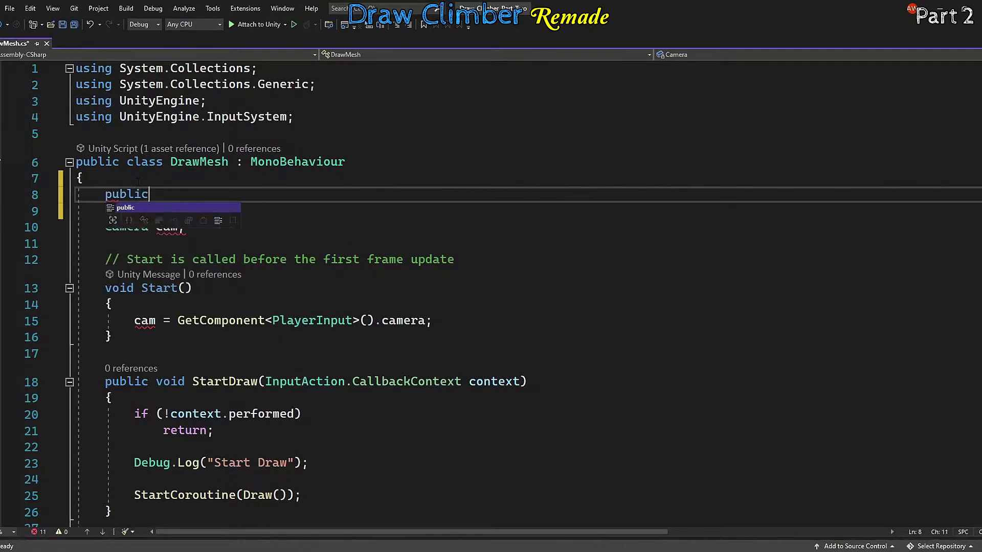
{"action": "type", "text": " MeshCollider drawArea;"}
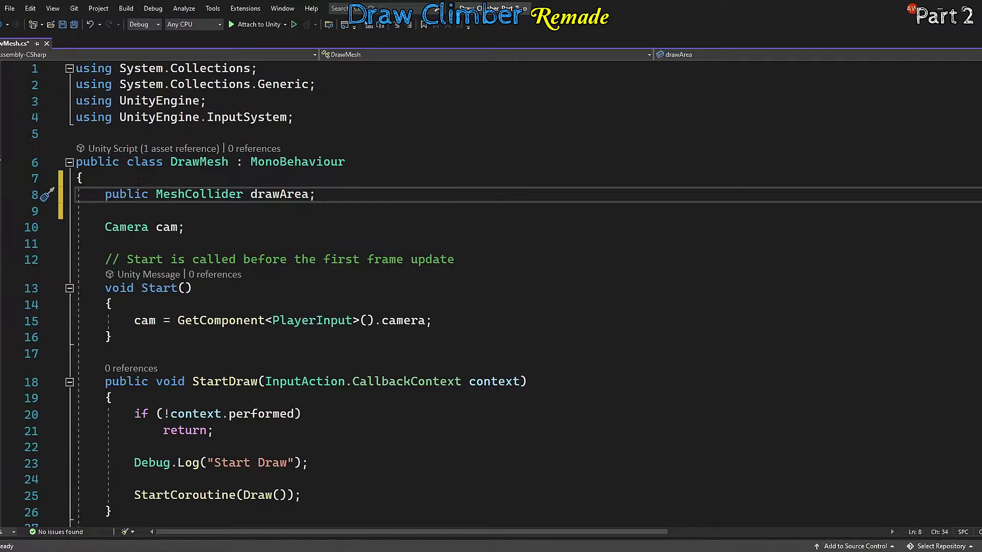
Step: Add a private bool property IsCursorInDrawArea below the cam field, with a get accessor containing a return statement
{"action": "left_click", "coordinate": [216, 226]}
{"action": "key", "text": "Return"}
{"action": "key", "text": "Return"}
{"action": "type", "text": "private boo"}
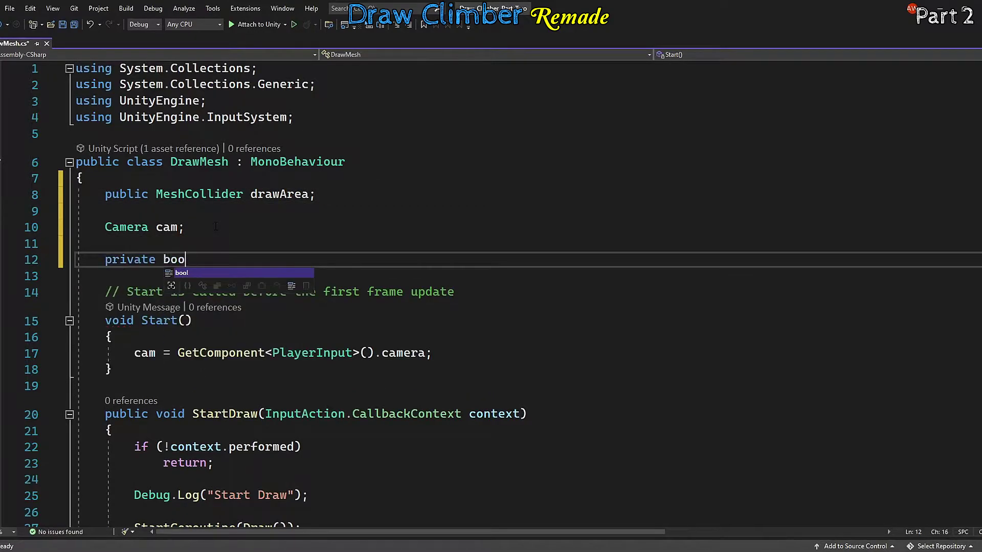
{"action": "type", "text": "l IsCursorInDrawArea"}
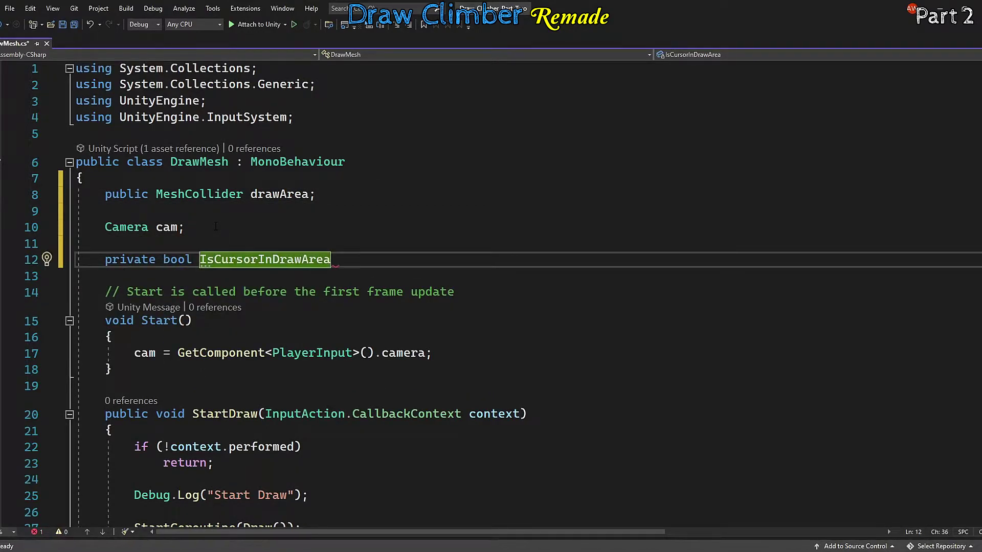
{"action": "key", "text": "Return"}
{"action": "type", "text": "{"}
{"action": "key", "text": "Return"}
{"action": "type", "text": "get"}
{"action": "key", "text": "Return"}
{"action": "type", "text": "{"}
{"action": "key", "text": "Return"}
{"action": "type", "text": "return"}
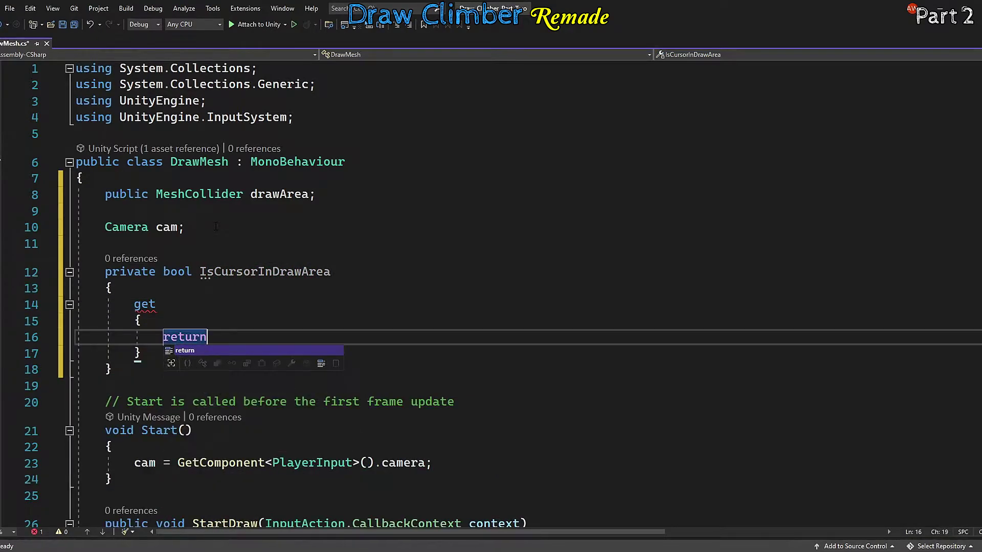
Step: Make the getter return drawArea.bounds.Contains(cam.ScreenToWorldPoint(new Vector3(Input.mousePosition.x, Input.mousePosition.y, 11)))
{"action": "type", "text": " drawArea.bounds.Contains(cam.S"}
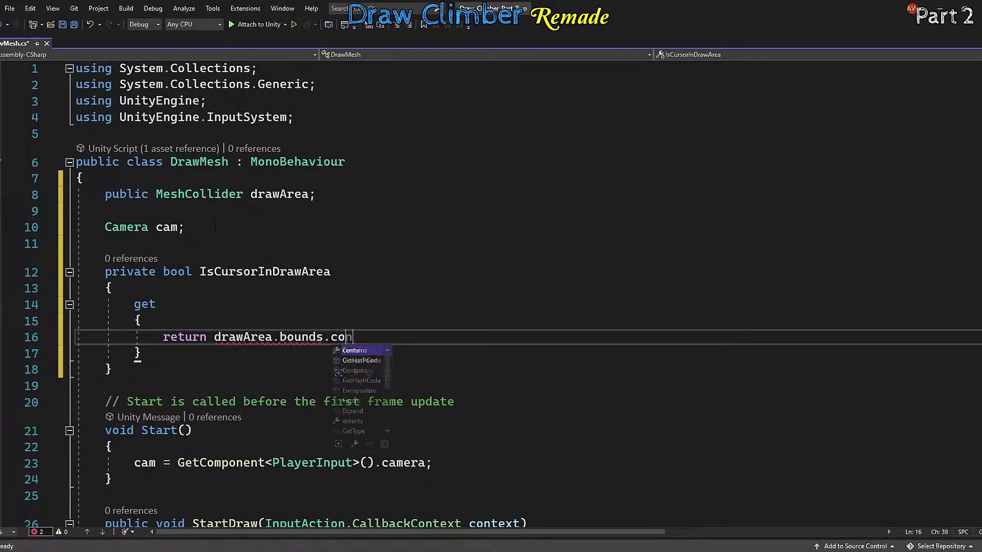
{"action": "type", "text": "creenToWorldPoint(new Vector3(In"}
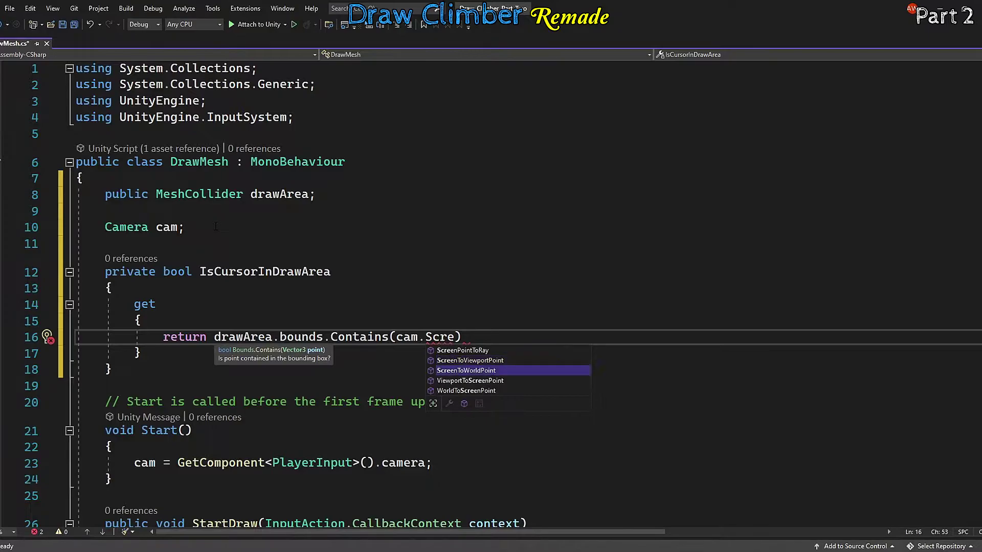
{"action": "type", "text": "put.mousePosition.x, Input.mousePosition."}
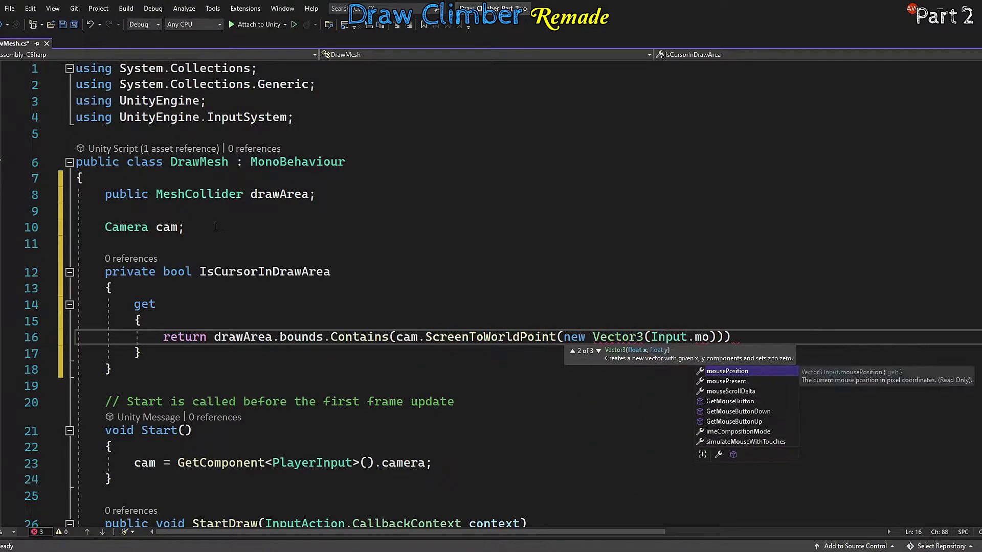
{"action": "type", "text": "y, 11"}
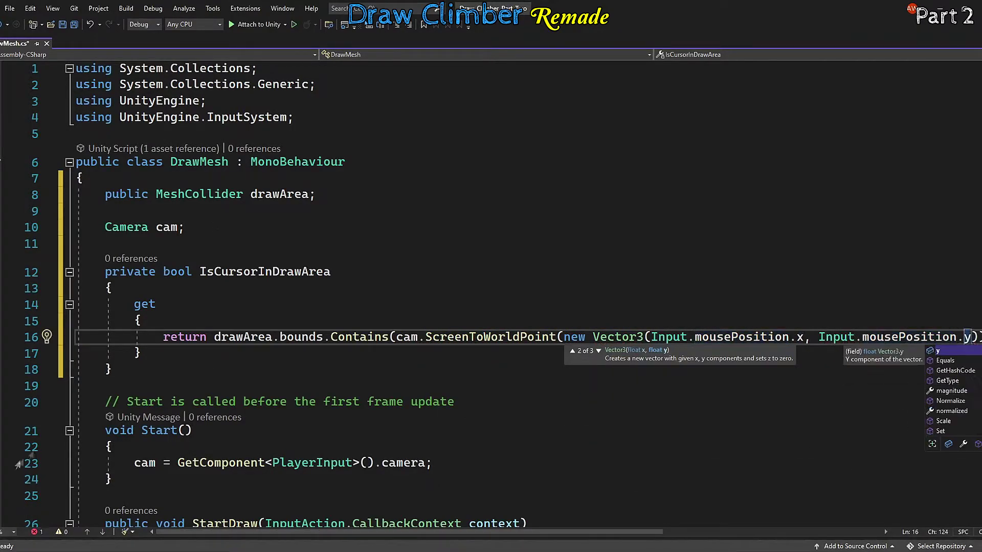
{"action": "type", "text": ";"}
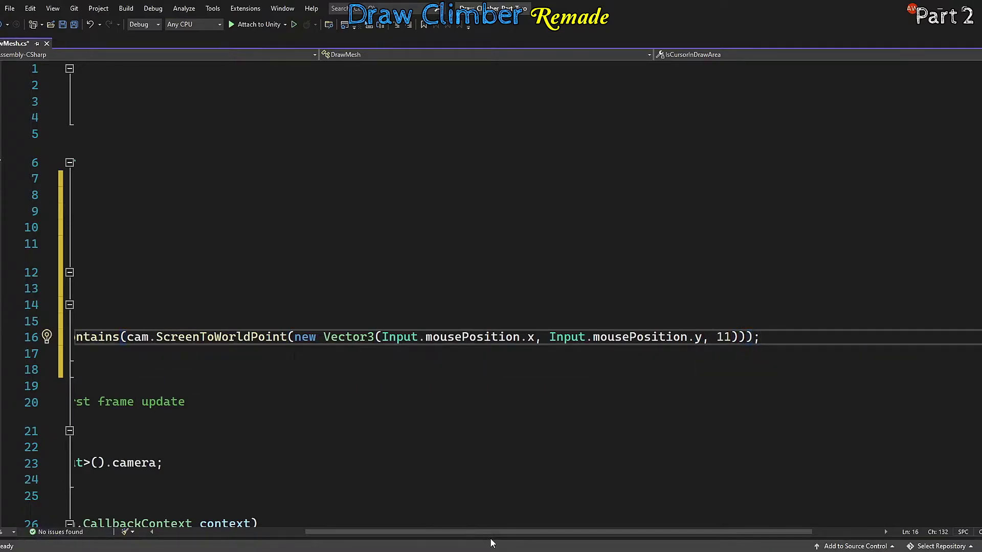
Step: Replace the outer while loop's condition in Draw() with IsCursorInDrawArea and save the script
{"action": "left_click_drag", "start_coordinate": [492, 533], "coordinate": [346, 535]}
{"action": "scroll", "coordinate": [443, 327], "scroll_direction": "down", "scroll_amount": 3}
{"action": "scroll", "coordinate": [192, 234], "scroll_direction": "down", "scroll_amount": 20}
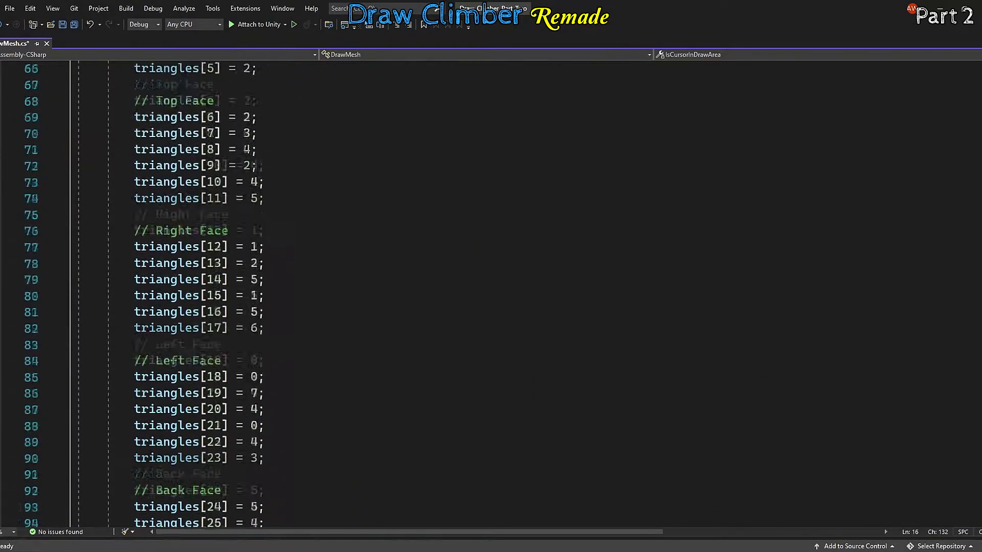
{"action": "double_click", "coordinate": [191, 231]}
{"action": "type", "text": "IsC)"}
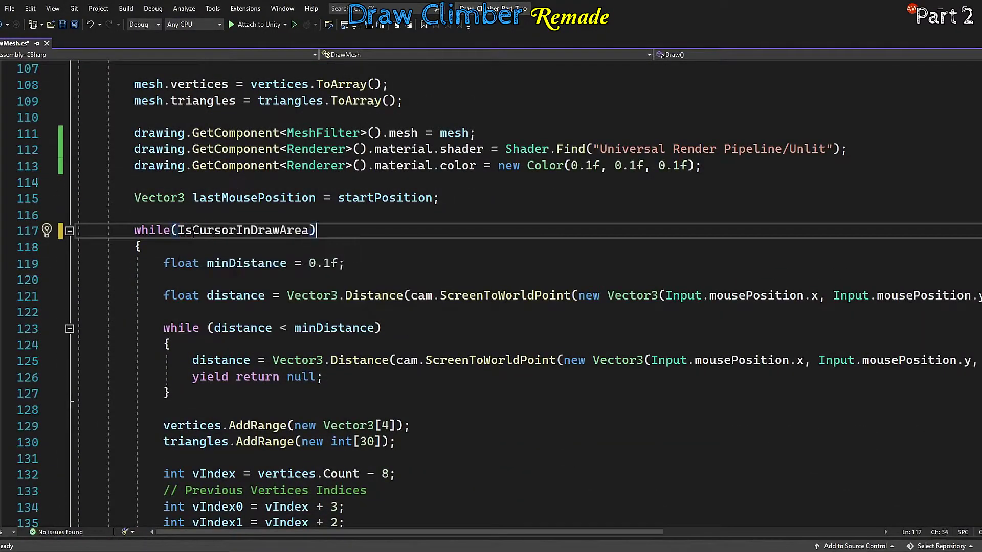
{"action": "left_click", "coordinate": [62, 25]}
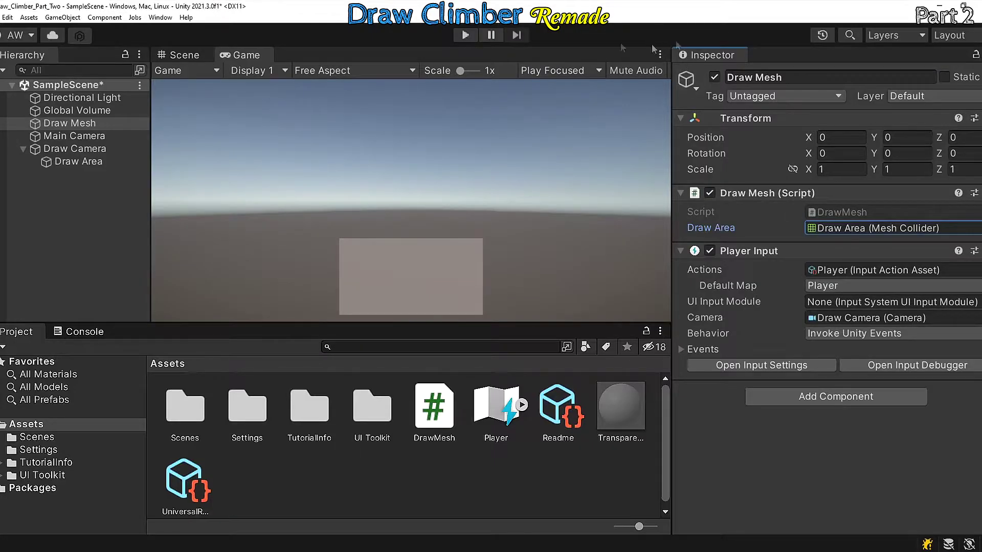
Step: Run the game and test drawing several strokes inside and beyond the Draw Area
{"action": "left_click", "coordinate": [465, 34]}
{"action": "left_click_drag", "start_coordinate": [449, 265], "coordinate": [413, 265]}
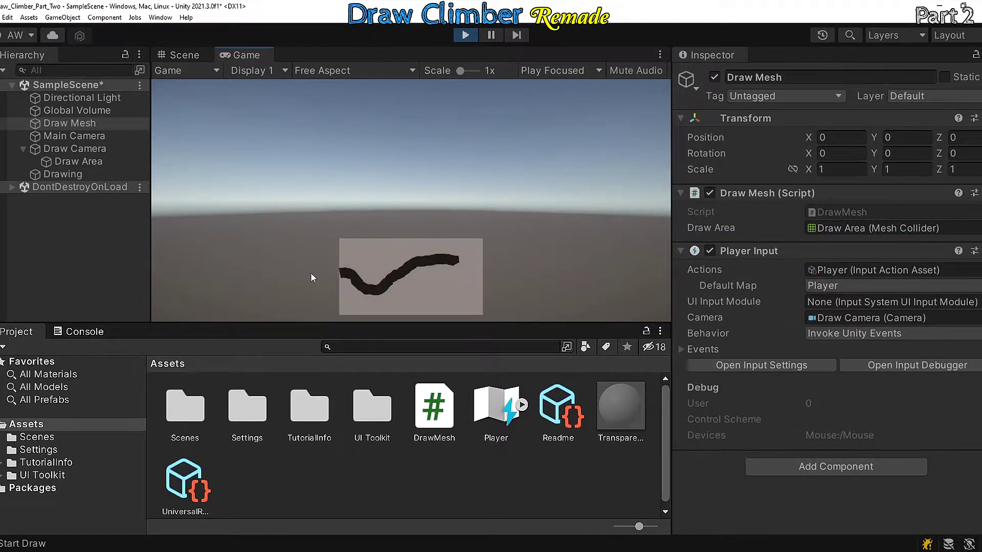
{"action": "left_click_drag", "start_coordinate": [428, 302], "coordinate": [419, 241]}
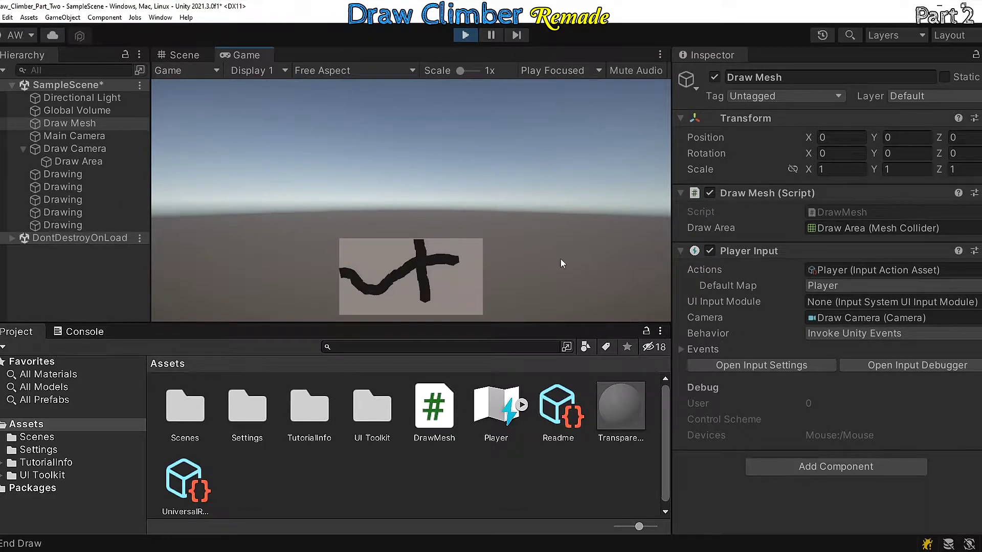
{"action": "left_click_drag", "start_coordinate": [473, 303], "coordinate": [371, 272]}
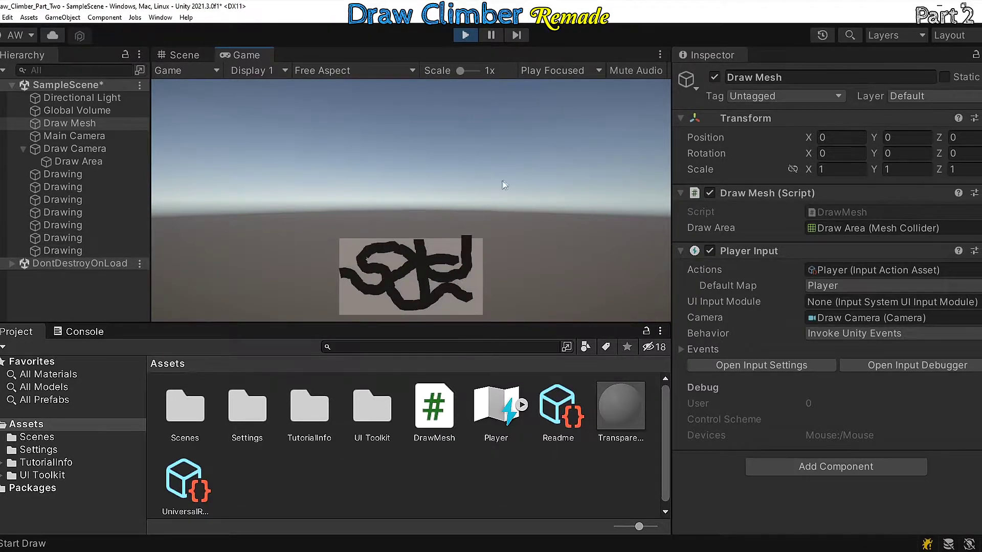
{"action": "left_click_drag", "start_coordinate": [503, 179], "coordinate": [503, 178]}
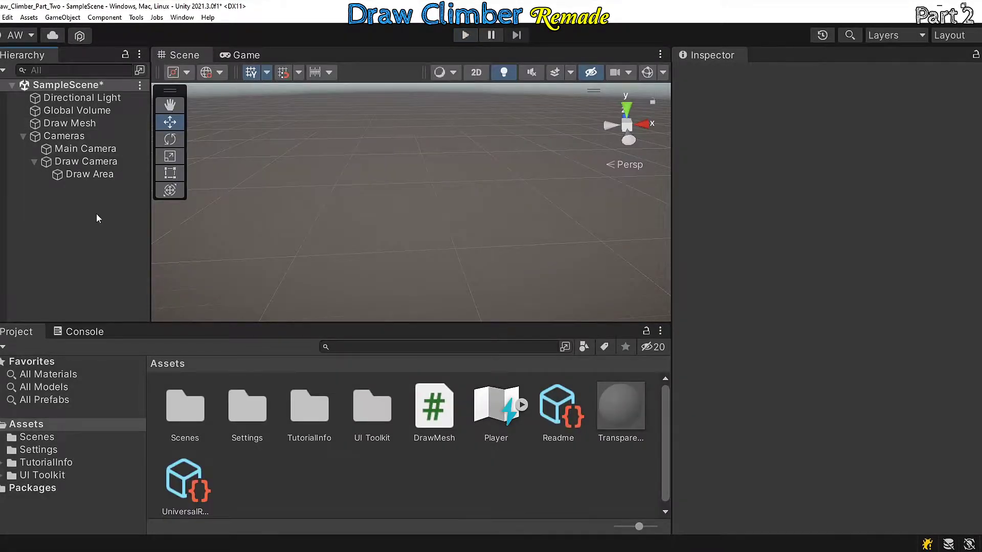
Step: Create a cube named DrawClimber in the scene and save it as a prefab in the Assets folder
{"action": "right_click", "coordinate": [96, 213]}
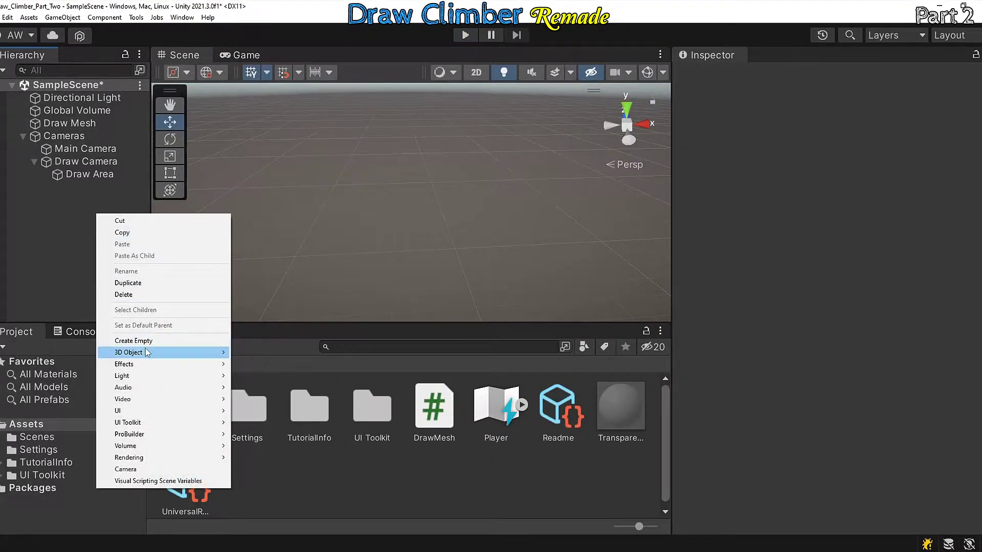
{"action": "mouse_move", "coordinate": [154, 353]}
{"action": "left_click", "coordinate": [251, 352]}
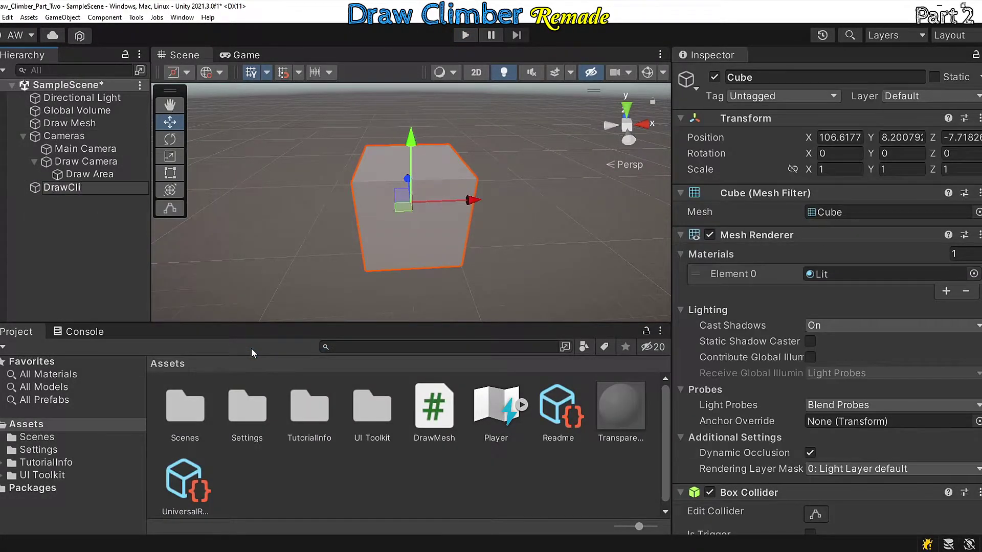
{"action": "type", "text": "DrawClimber"}
{"action": "key", "text": "Return"}
{"action": "left_click_drag", "start_coordinate": [74, 188], "coordinate": [330, 477]}
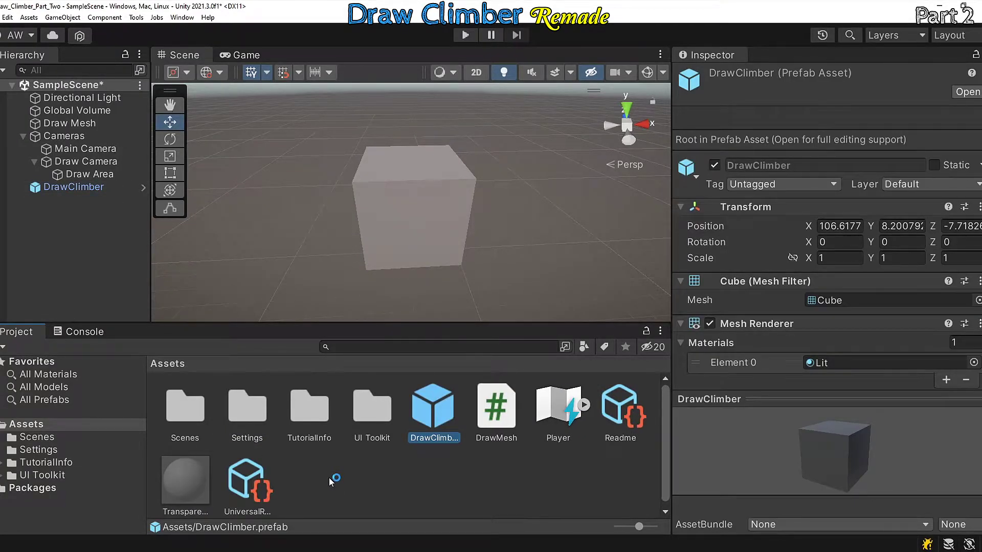
Step: Add a cylinder named Left Cylinder to the Draw Climber prefab and scale it to 0.5, 0.25, 0.5
{"action": "right_click", "coordinate": [81, 176]}
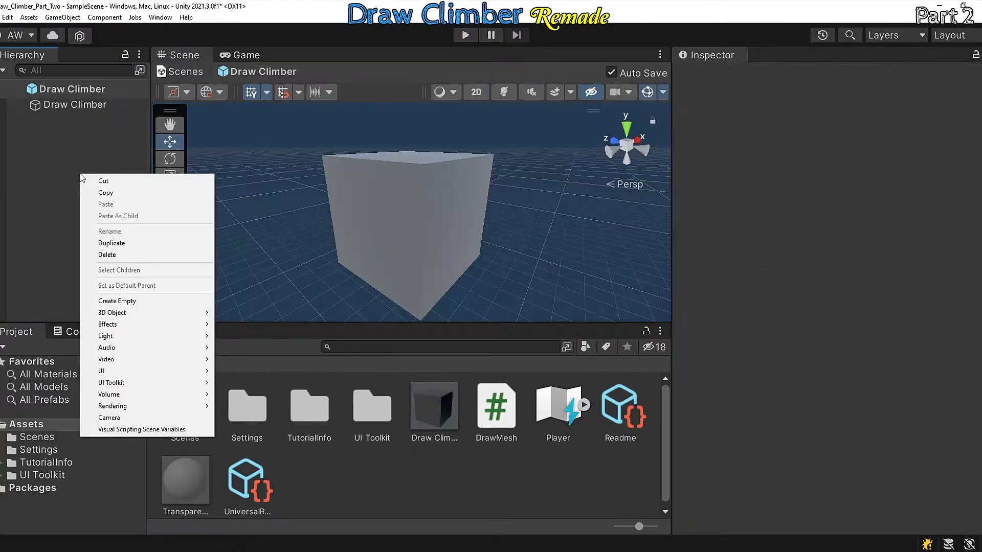
{"action": "mouse_move", "coordinate": [153, 312]}
{"action": "left_click", "coordinate": [240, 349]}
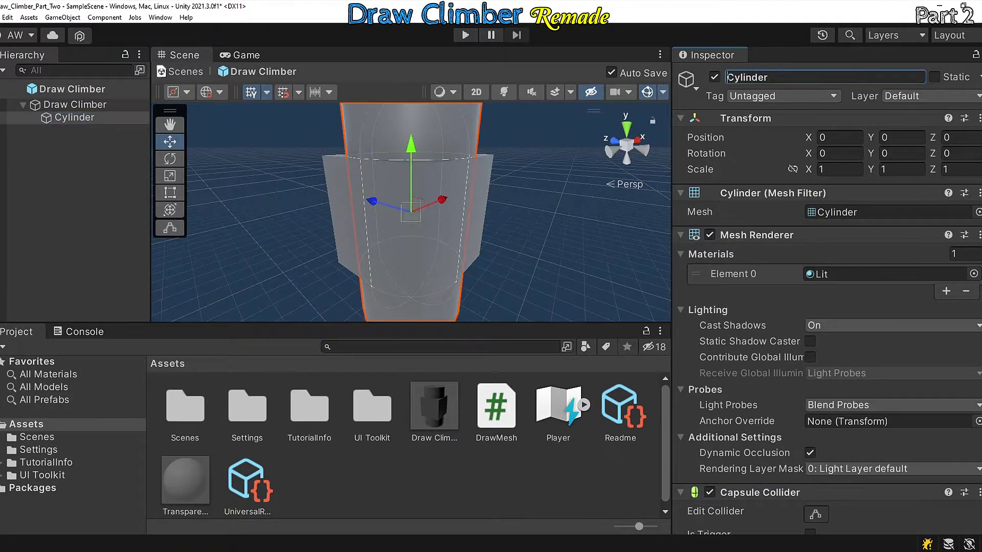
{"action": "left_click", "coordinate": [839, 169]}
{"action": "type", "text": "0.5"}
{"action": "left_click", "coordinate": [915, 170]}
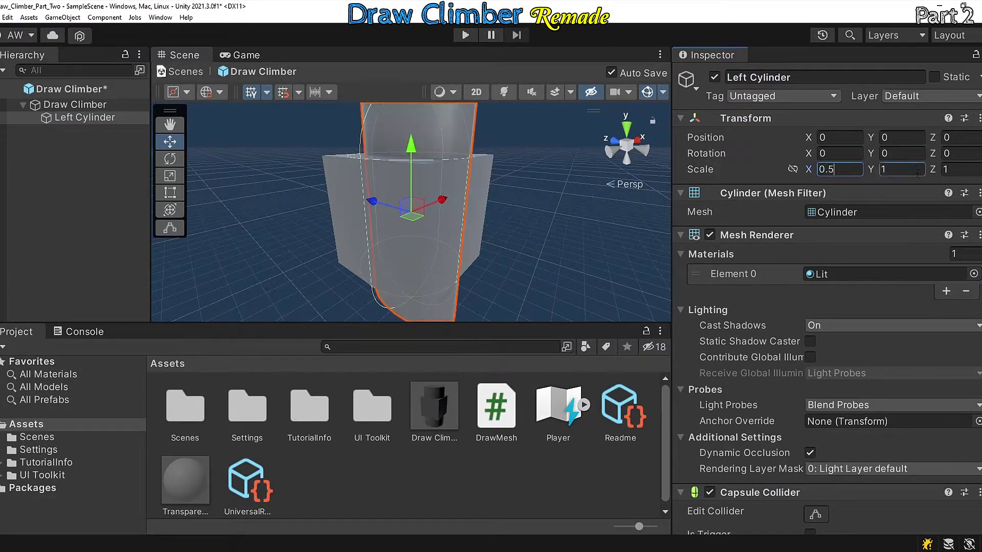
{"action": "type", "text": "0.25"}
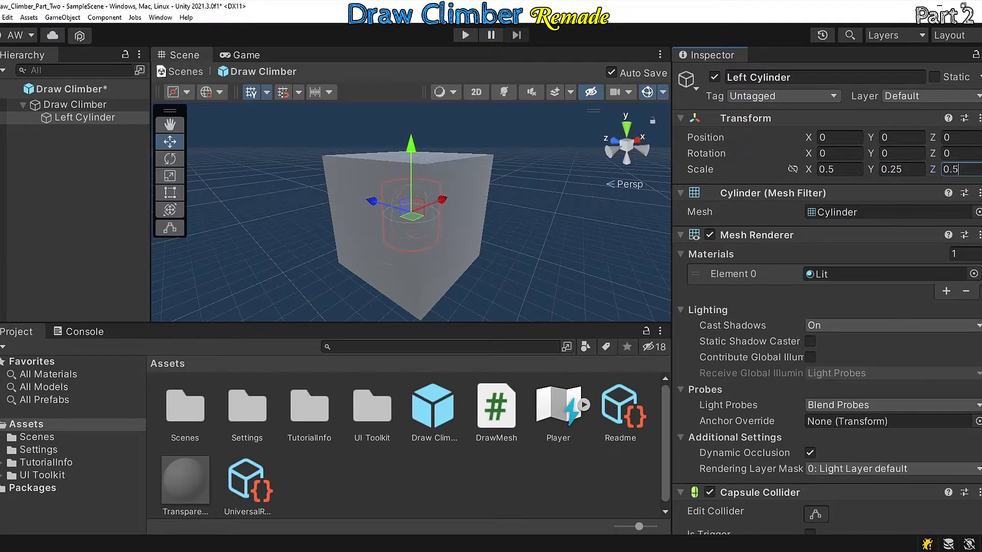
Step: Set the Left Cylinder's Z position to 0.75 and its X rotation to 90
{"action": "left_click_drag", "start_coordinate": [342, 219], "coordinate": [245, 230], "text": "alt"}
{"action": "left_click", "coordinate": [84, 117]}
{"action": "left_click", "coordinate": [953, 137]}
{"action": "type", "text": "0.75"}
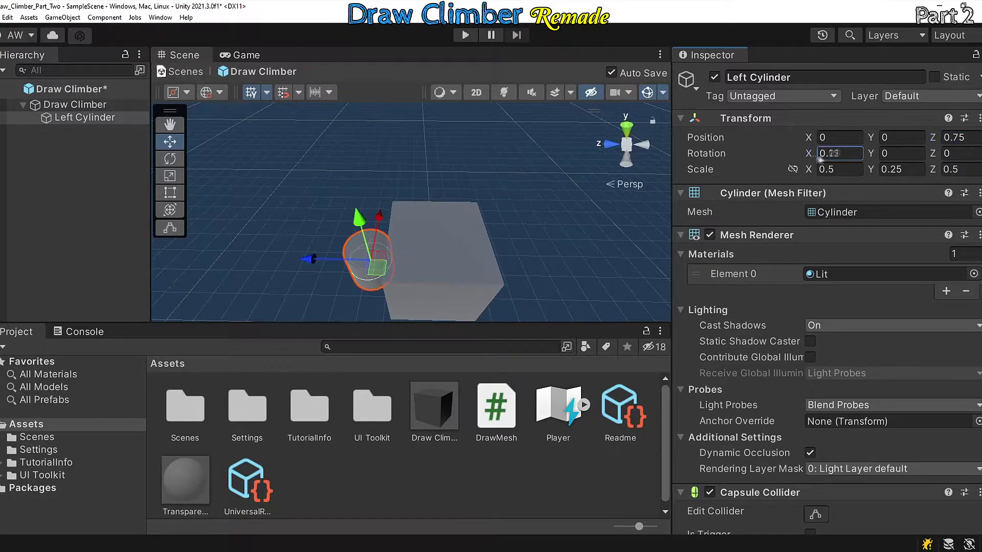
{"action": "left_click_drag", "start_coordinate": [820, 159], "coordinate": [481, 146]}
{"action": "left_click", "coordinate": [846, 152]}
{"action": "type", "text": "90"}
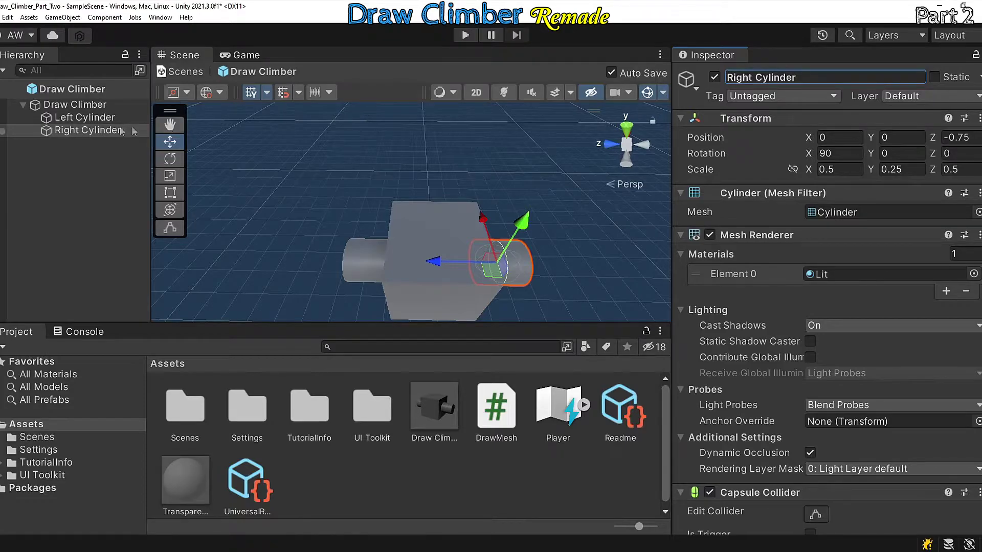
Step: Add an empty object named Right Arm to the Draw Climber prefab and position it at 0, 0, -0.75
{"action": "right_click", "coordinate": [91, 131]}
{"action": "left_click", "coordinate": [133, 281]}
{"action": "type", "text": "Right Arm"}
{"action": "key", "text": "Return"}
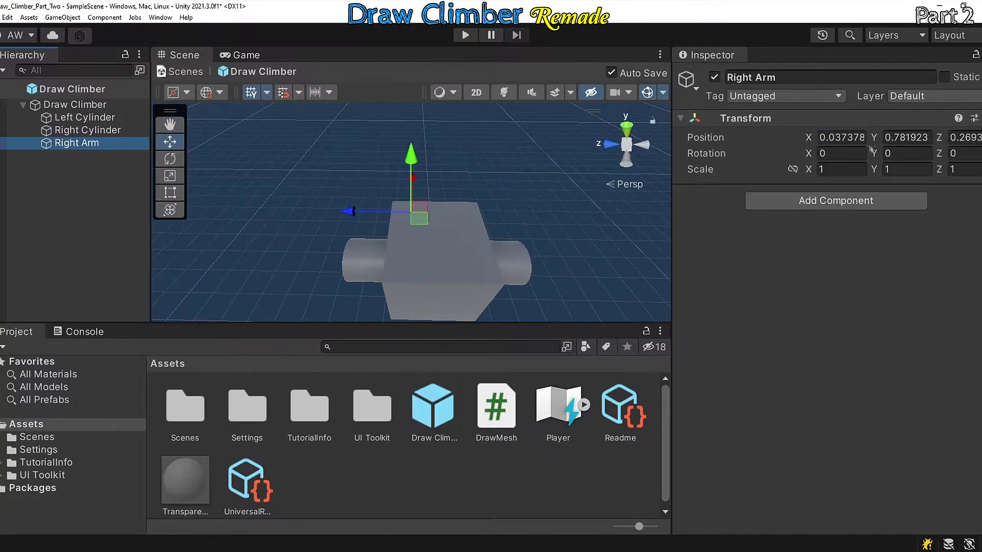
{"action": "left_click", "coordinate": [906, 137]}
{"action": "left_click_drag", "start_coordinate": [352, 260], "coordinate": [443, 261]}
{"action": "left_click", "coordinate": [964, 138]}
{"action": "type", "text": "-0.75"}
Step: Add Mesh Filter, Mesh Renderer and Mesh Collider components to Right Arm
{"action": "left_click", "coordinate": [844, 203]}
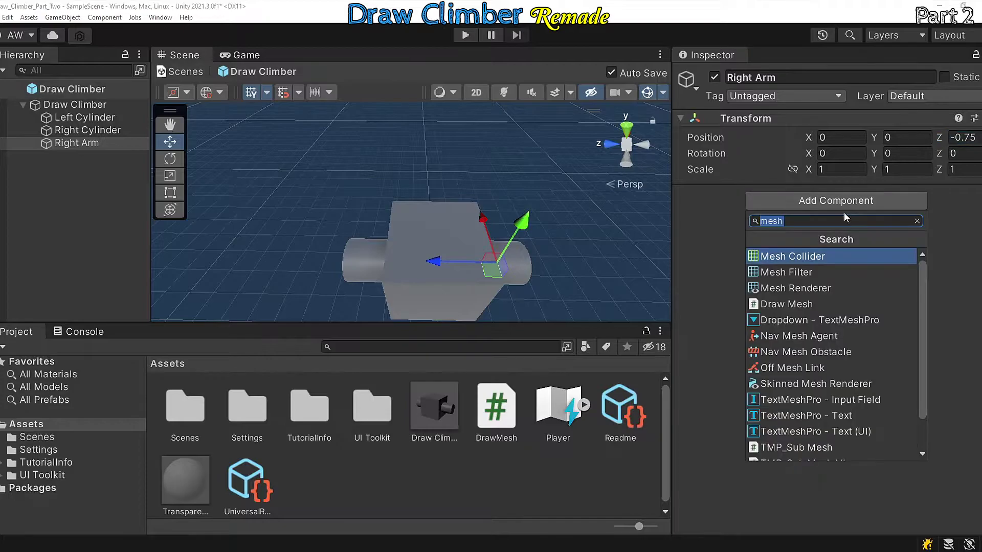
{"action": "left_click", "coordinate": [818, 272]}
{"action": "left_click", "coordinate": [817, 247]}
{"action": "left_click", "coordinate": [795, 330]}
{"action": "left_click", "coordinate": [835, 500]}
{"action": "left_click", "coordinate": [792, 353]}
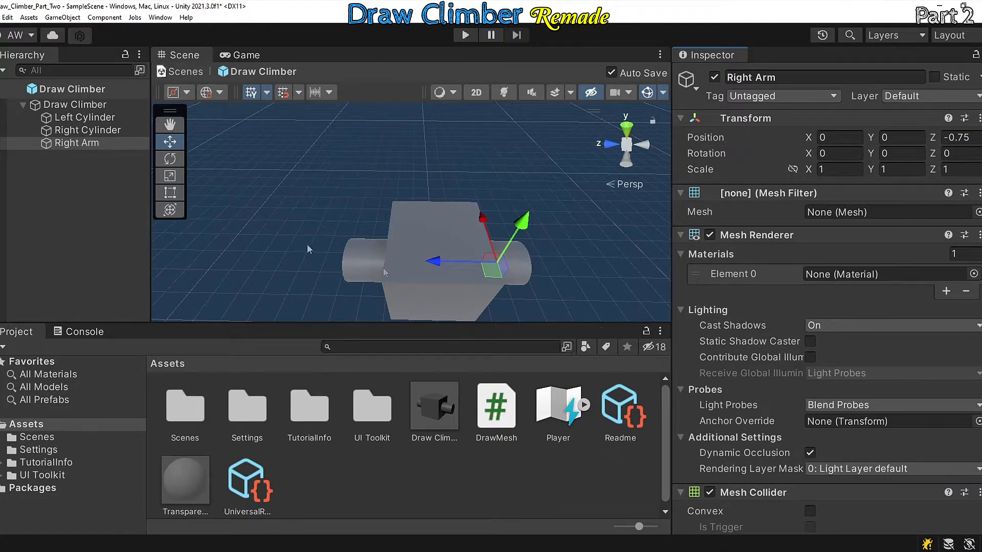
Step: Copy Right Arm within the prefab, rename the copy as Left Arm and set its Z position to 0.75
{"action": "left_click", "coordinate": [93, 144]}
{"action": "key", "text": "ctrl+c"}
{"action": "right_click", "coordinate": [91, 163]}
{"action": "left_click", "coordinate": [120, 197]}
{"action": "double_click", "coordinate": [740, 77]}
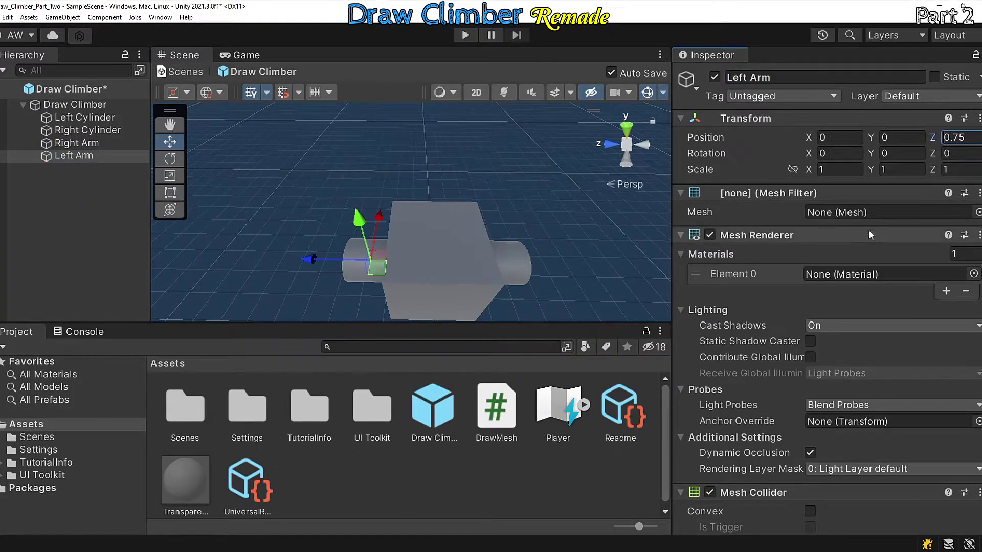
Step: Add an empty object named Motor to the prefab, positioned at 0, 0, 0
{"action": "left_click", "coordinate": [77, 176]}
{"action": "right_click", "coordinate": [77, 175]}
{"action": "left_click", "coordinate": [113, 301]}
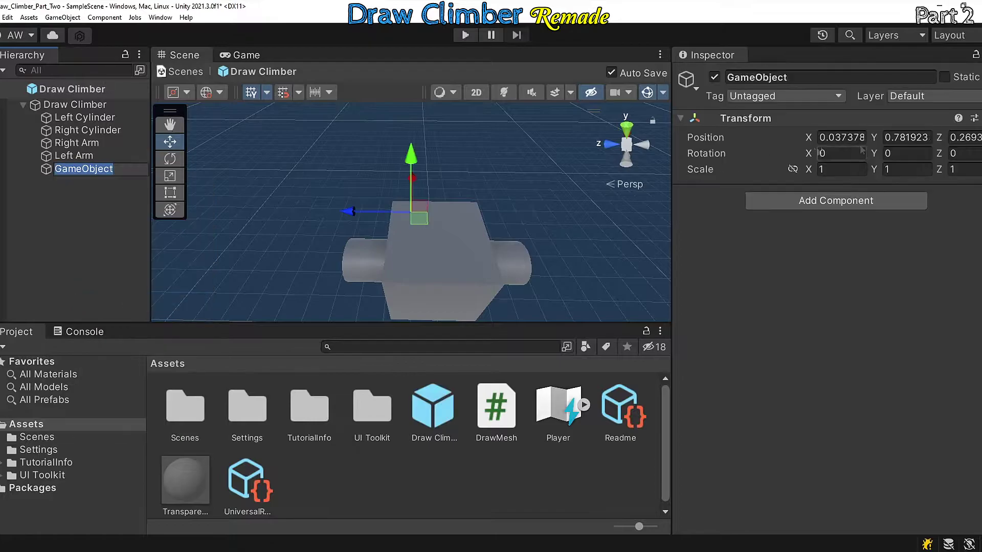
{"action": "double_click", "coordinate": [768, 76]}
{"action": "type", "text": "Motor"}
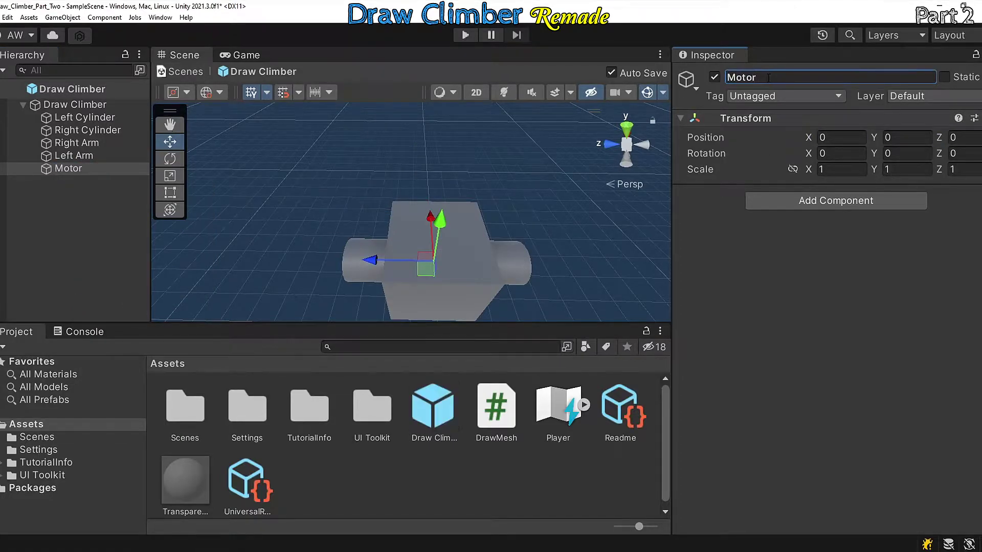
Step: Scale Right Arm and Left Arm together to 0.5, 0.5, 0.2
{"action": "left_click", "coordinate": [77, 144]}
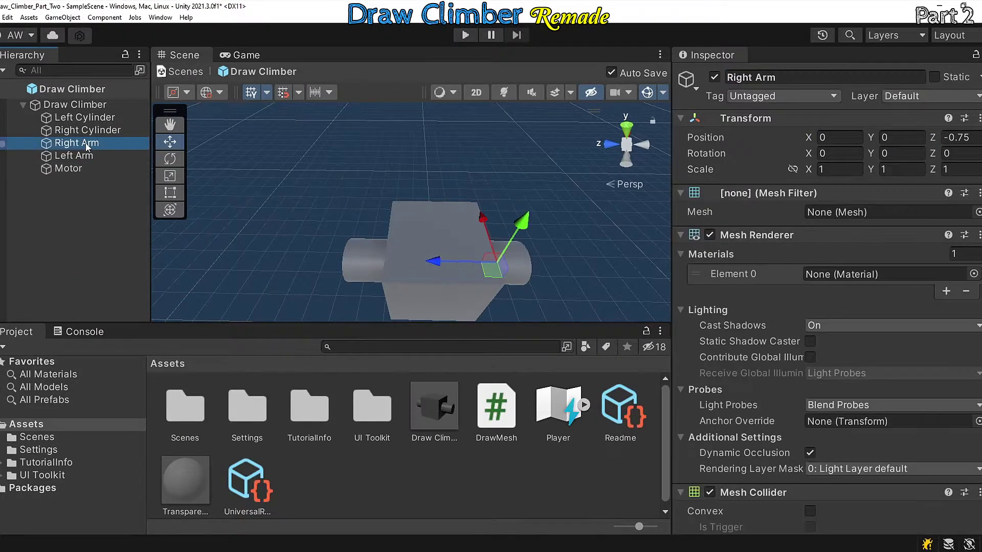
{"action": "left_click", "coordinate": [73, 153]}
{"action": "left_click", "coordinate": [71, 148], "text": "ctrl"}
{"action": "left_click", "coordinate": [844, 169]}
{"action": "type", "text": "0.5"}
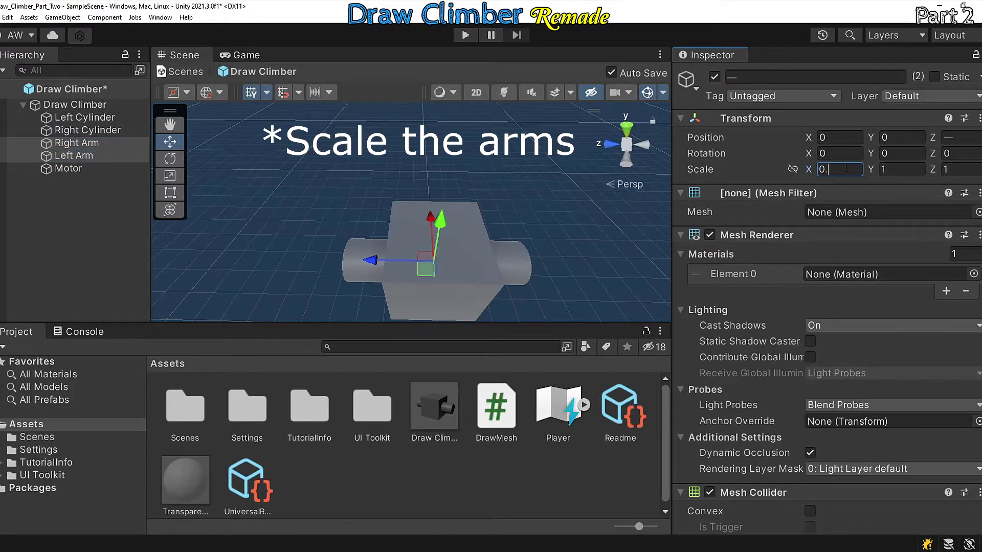
{"action": "left_click", "coordinate": [898, 170]}
{"action": "type", "text": "0.2"}
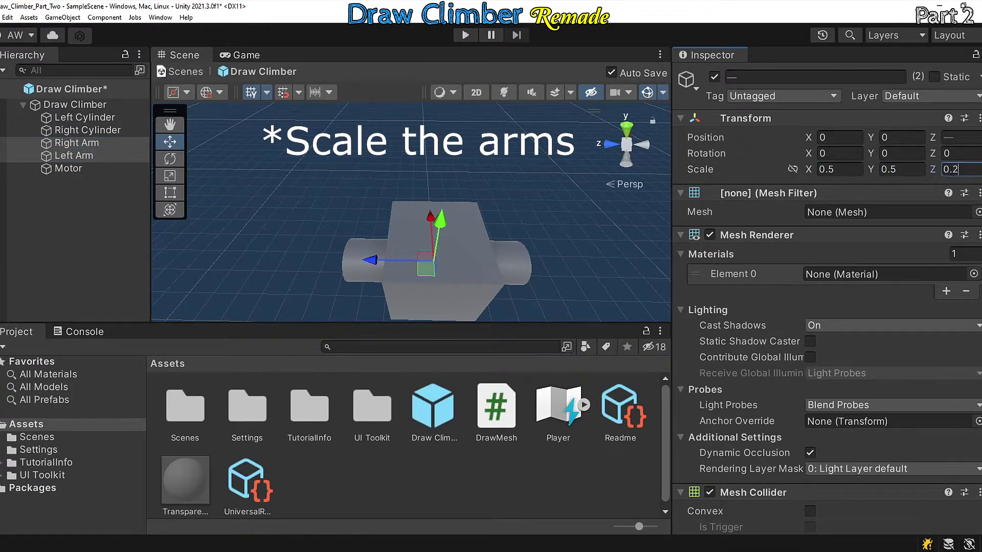
Step: Set the Z scale of both selected arms to 0.25
{"action": "type", "text": "5"}
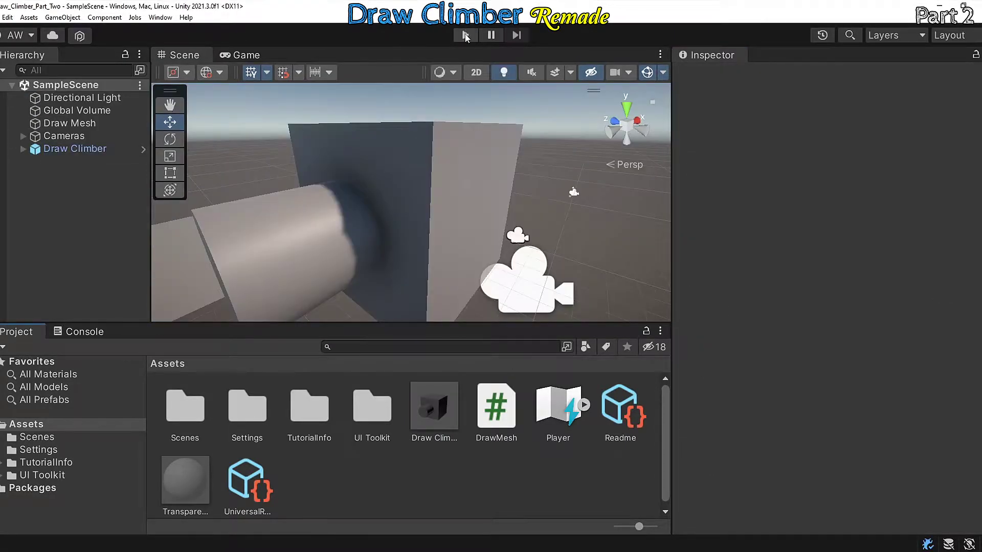
Step: Play the scene and draw a short stroke inside the transparent draw area to reach the breakpoint in EndDraw
{"action": "left_click", "coordinate": [465, 35]}
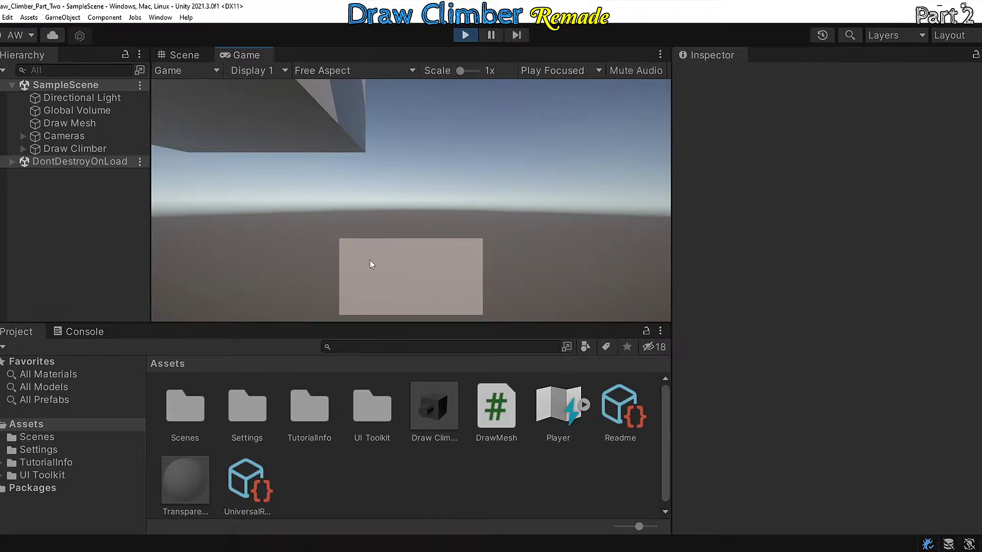
{"action": "left_click_drag", "start_coordinate": [369, 260], "coordinate": [378, 291]}
{"action": "left_click_drag", "start_coordinate": [452, 273], "coordinate": [455, 262]}
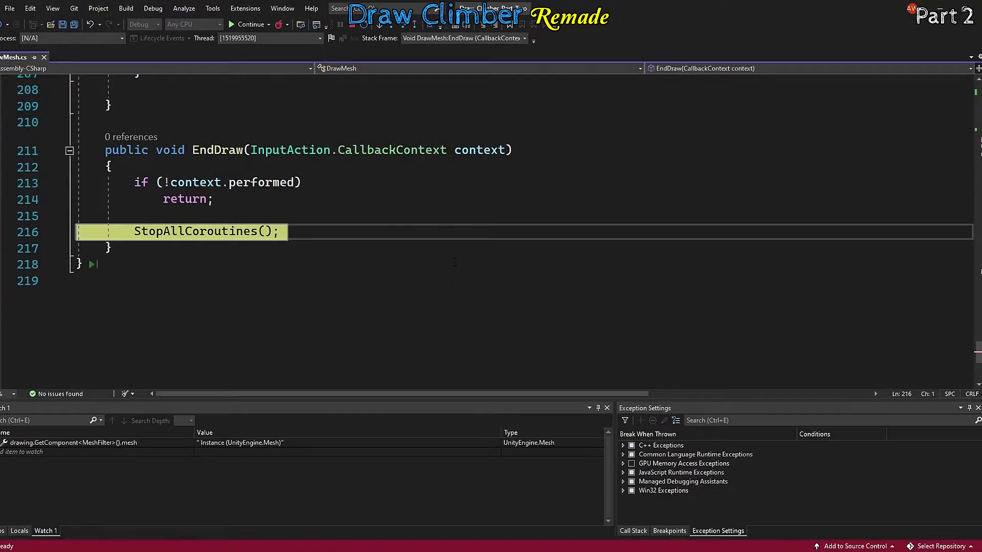
Step: Enlarge the debugger's watch view and expand the drawing's mesh down to its vertices in the 0..99 range
{"action": "left_click", "coordinate": [95, 443]}
{"action": "left_click_drag", "start_coordinate": [569, 401], "coordinate": [579, 267]}
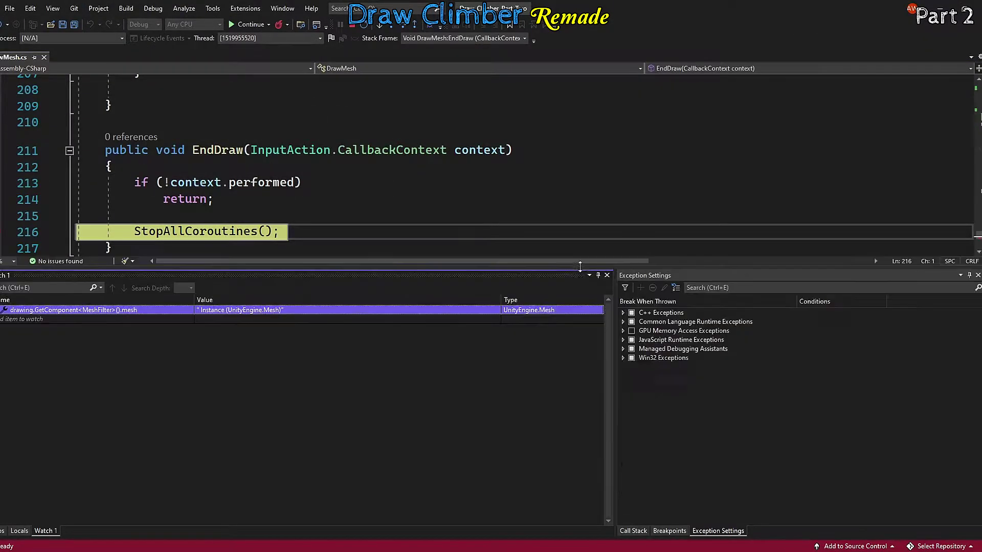
{"action": "left_click", "coordinate": [1, 311]}
{"action": "left_click", "coordinate": [52, 319]}
{"action": "scroll", "coordinate": [88, 360], "scroll_direction": "down", "scroll_amount": 2}
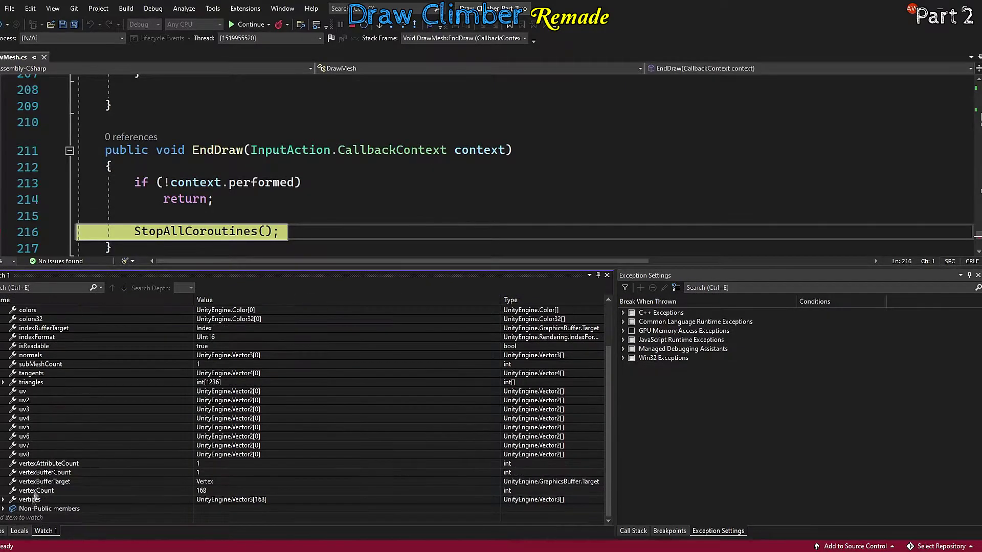
{"action": "left_click", "coordinate": [4, 500]}
{"action": "scroll", "coordinate": [15, 496], "scroll_direction": "down", "scroll_amount": 1}
{"action": "left_click", "coordinate": [13, 491]}
{"action": "left_click", "coordinate": [223, 319]}
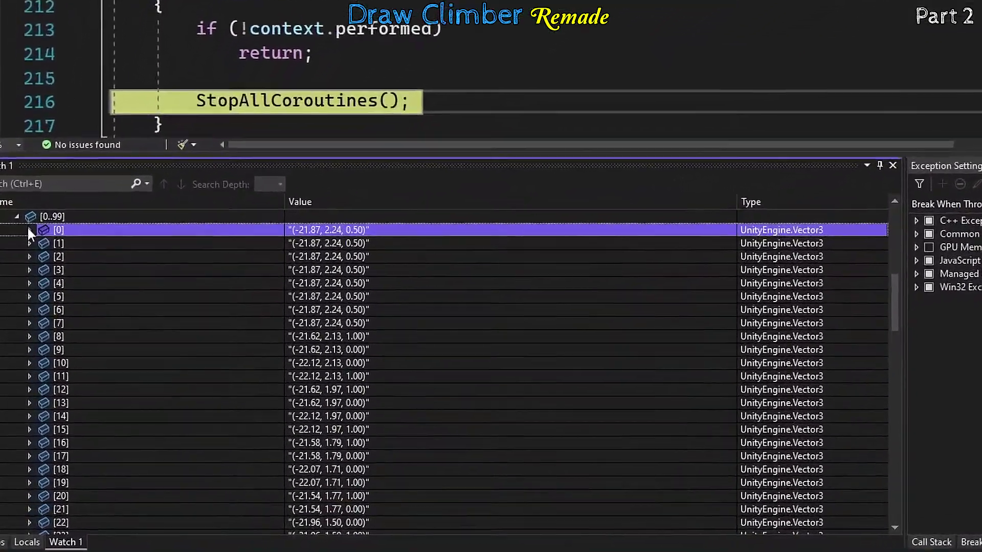
Step: Expand the first vertex of the drawing's mesh and examine its x, y and z coordinates
{"action": "left_click", "coordinate": [21, 319]}
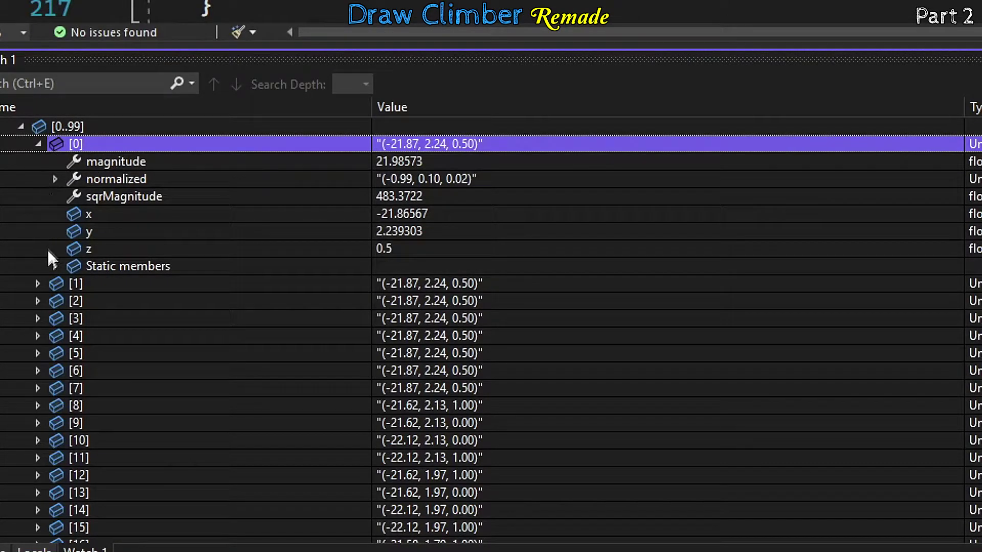
{"action": "left_click", "coordinate": [420, 214]}
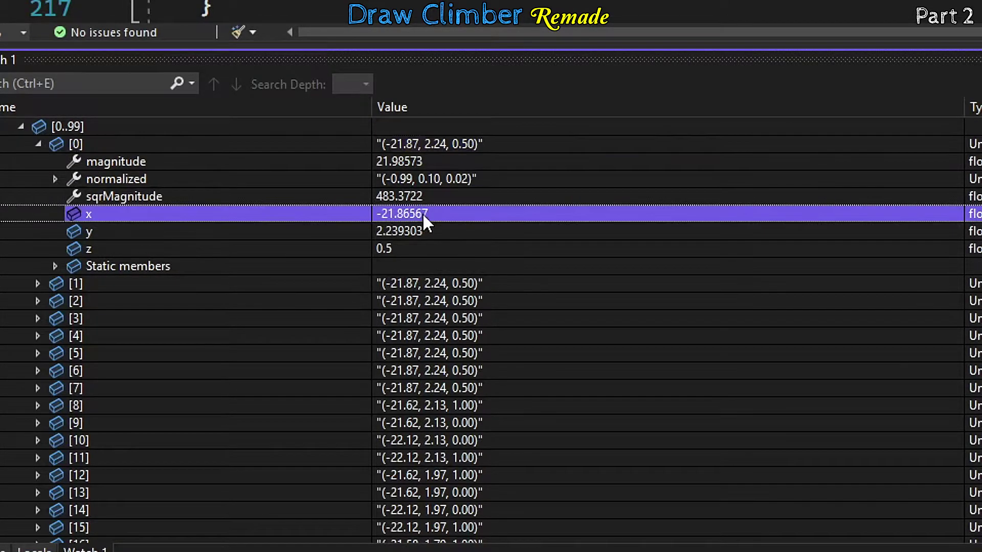
{"action": "left_click", "coordinate": [763, 226]}
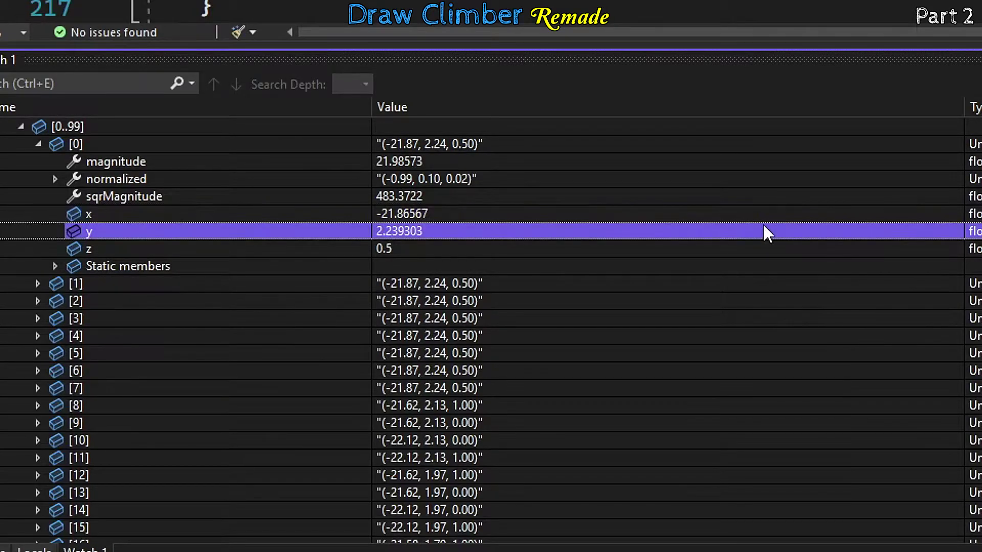
{"action": "key", "text": "Down"}
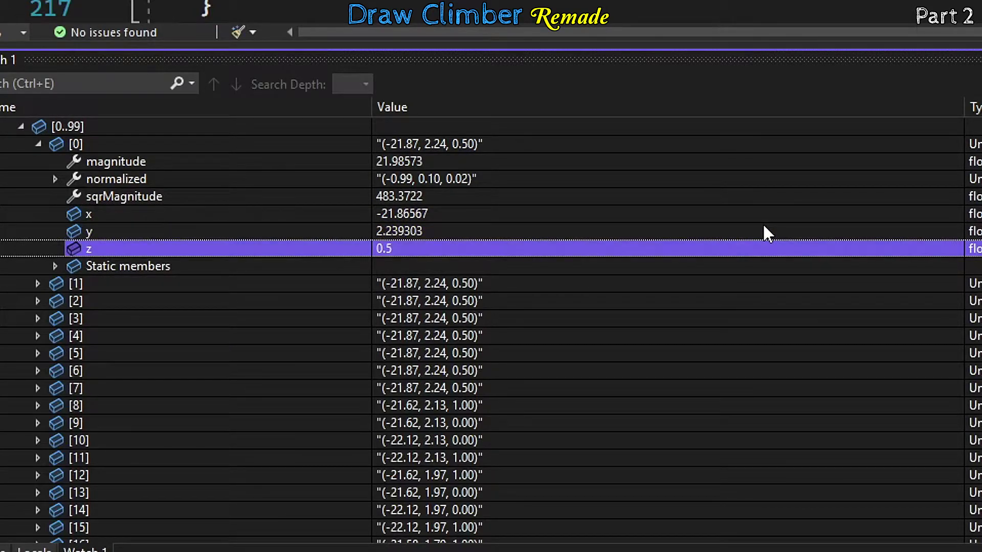
{"action": "key", "text": "Up"}
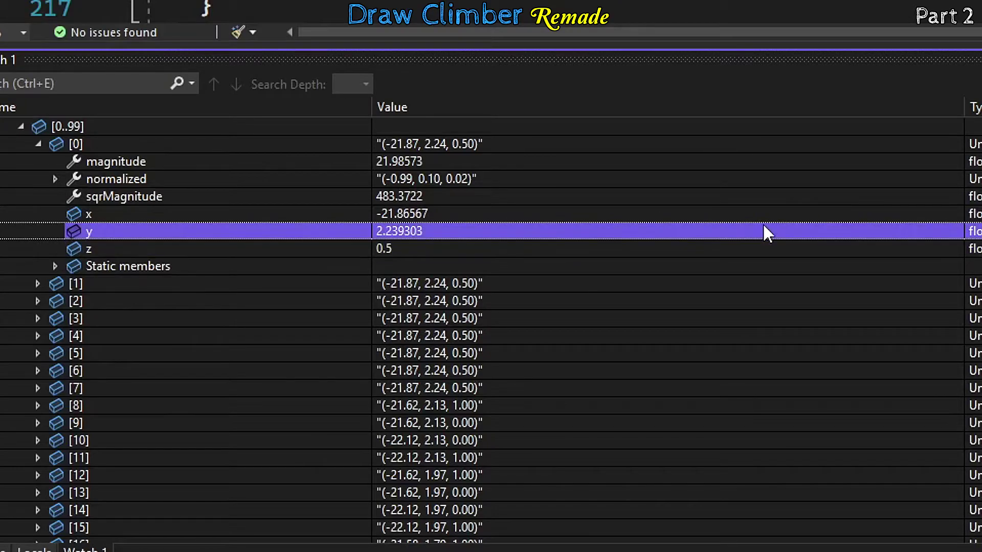
{"action": "key", "text": "Up"}
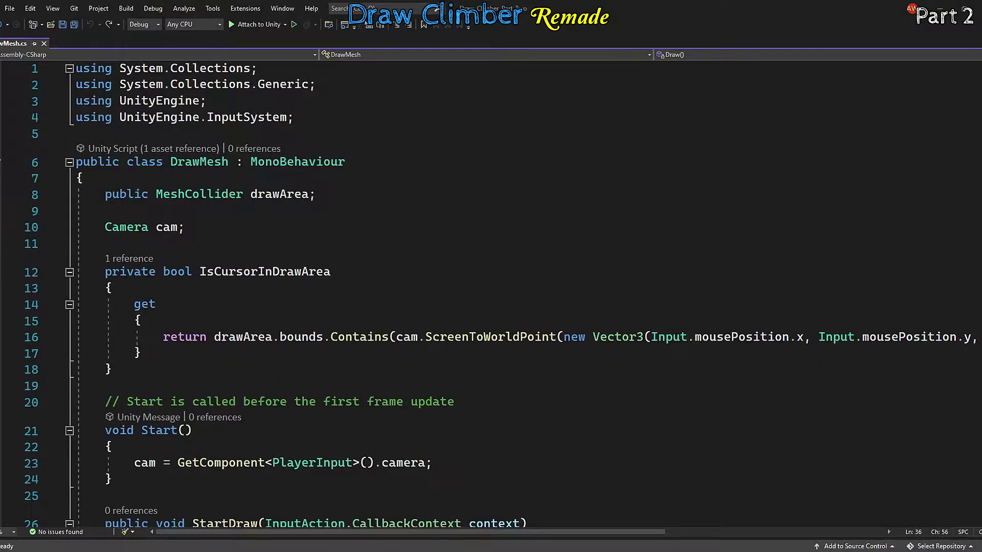
Step: Declare a GameObject drawing field in the DrawMesh class and make Draw() assign to it instead of declaring a local variable
{"action": "left_click", "coordinate": [168, 179]}
{"action": "key", "text": "Return"}
{"action": "type", "text": "GameObject drawing;"}
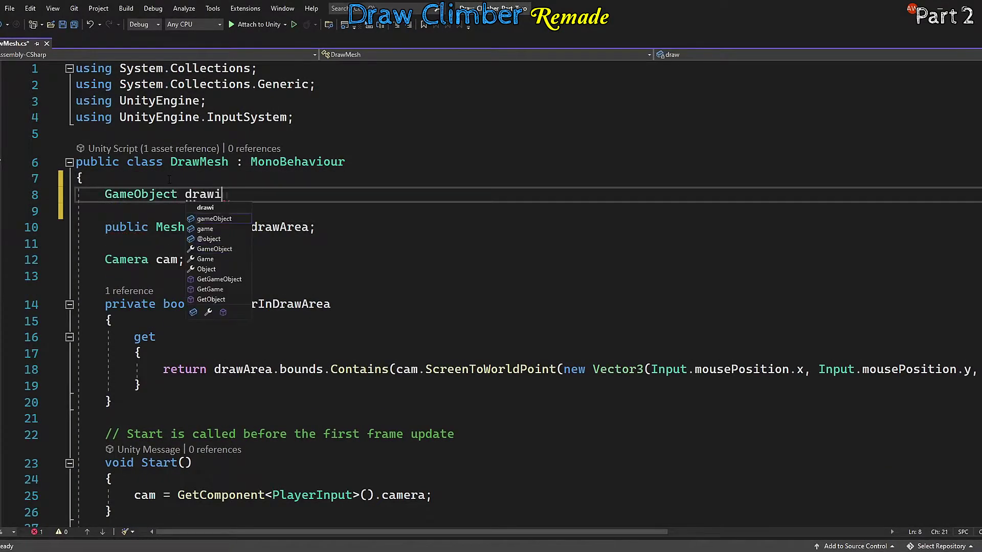
{"action": "scroll", "coordinate": [194, 195], "scroll_direction": "down", "scroll_amount": 10}
{"action": "double_click", "coordinate": [174, 244]}
{"action": "key", "text": "BackSpace"}
{"action": "key", "text": "Delete"}
{"action": "left_click", "coordinate": [446, 244]}
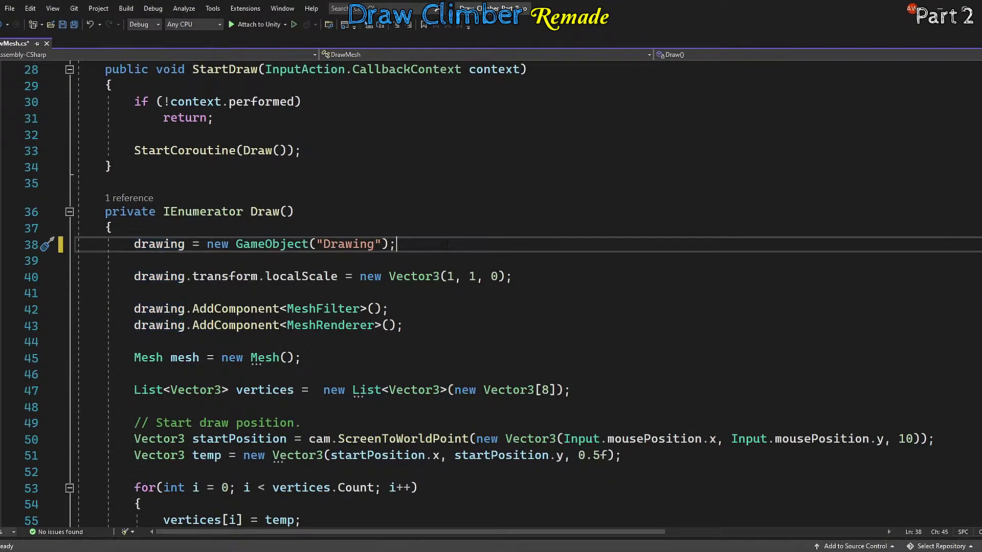
Step: Declare public GameObject fields LeftArm and RightArm on one line at the start of the DrawMesh class
{"action": "left_click", "coordinate": [143, 180]}
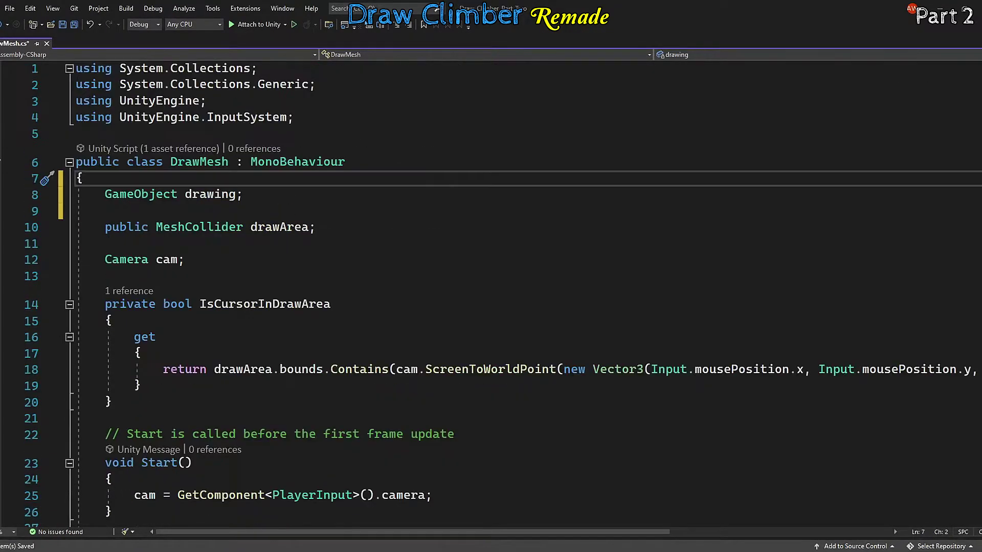
{"action": "key", "text": "Return"}
{"action": "key", "text": "Return"}
{"action": "key", "text": "Up"}
{"action": "type", "text": "public GameObject "}
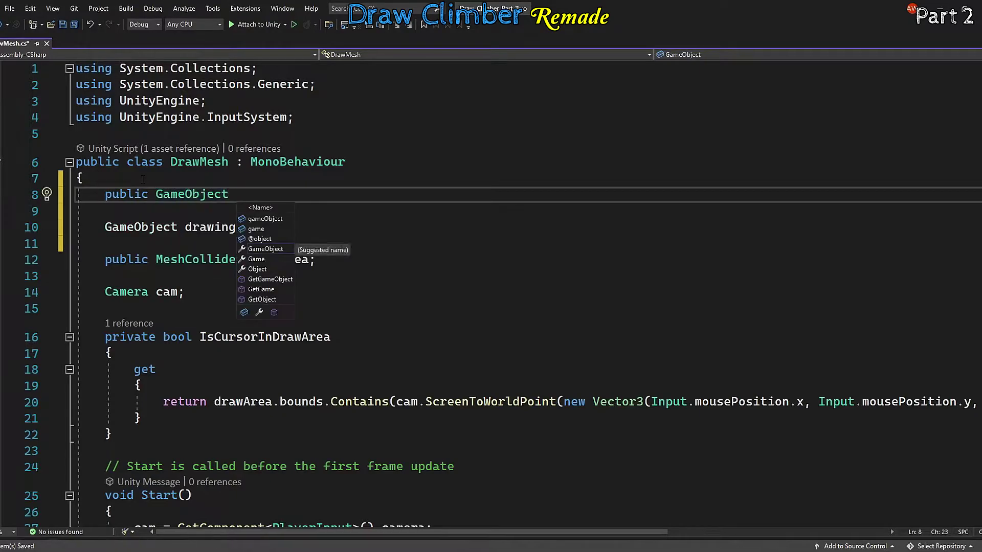
{"action": "type", "text": "LeftArm, RightArm;"}
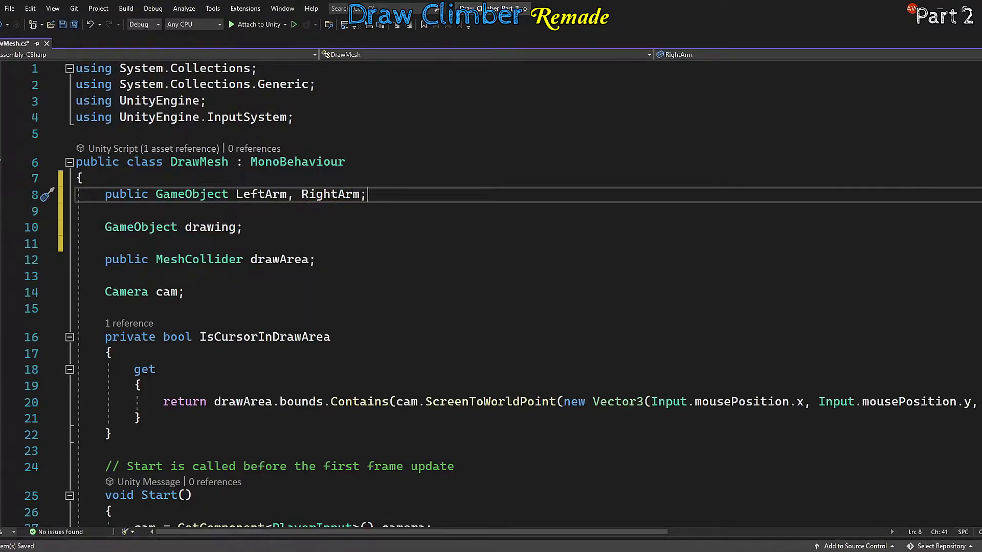
Step: Add an empty private void Redraw() method after EndDraw in the DrawMesh script
{"action": "scroll", "coordinate": [552, 152], "scroll_direction": "down", "scroll_amount": 20}
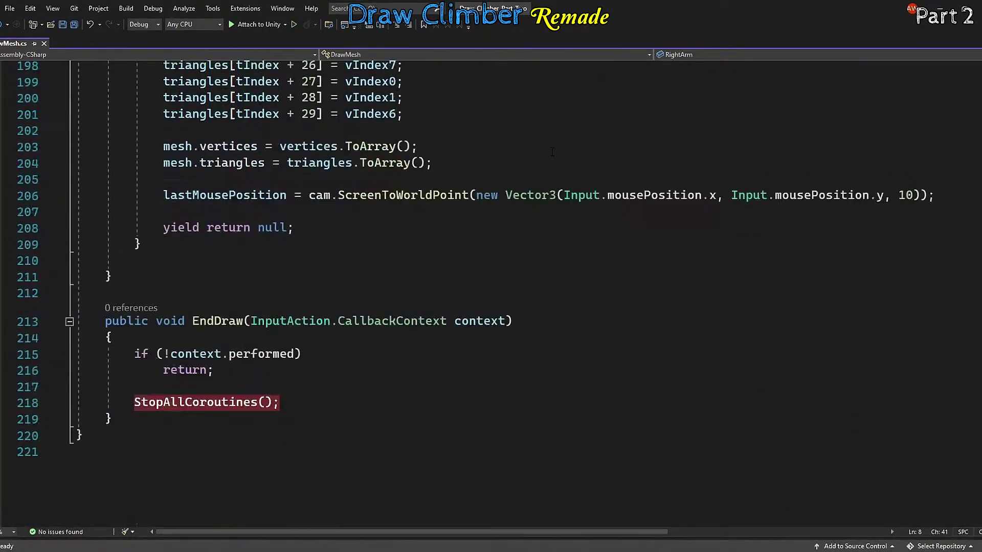
{"action": "scroll", "coordinate": [552, 152], "scroll_direction": "down", "scroll_amount": 3}
{"action": "left_click", "coordinate": [124, 272]}
{"action": "key", "text": "Return"}
{"action": "key", "text": "Return"}
{"action": "type", "text": "private void Red"}
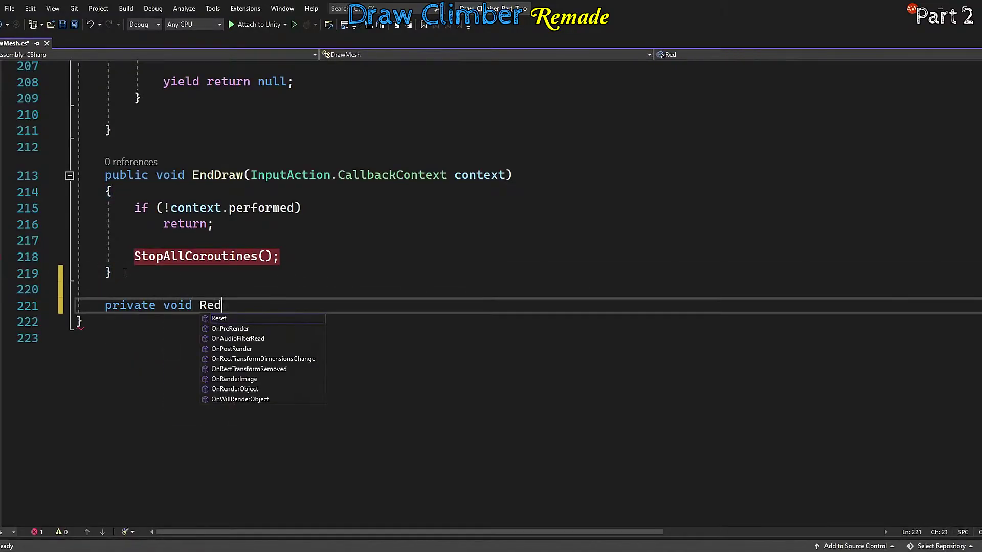
{"action": "type", "text": "raw()"}
{"action": "key", "text": "Return"}
{"action": "type", "text": "{"}
{"action": "key", "text": "Return"}
Step: In Redraw(), declare Mesh mesh = GetComponent<MeshFilter>().mesh and Vector3[] vertices = mesh.vertices
{"action": "type", "text": "Mesh mesh = GetComponent<MeshFilter>()"}
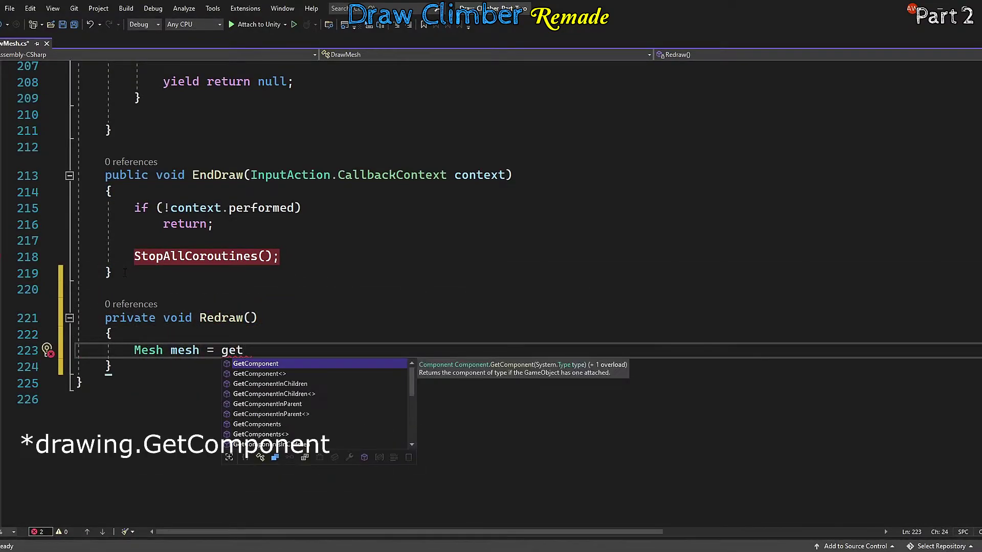
{"action": "type", "text": ".mesh;"}
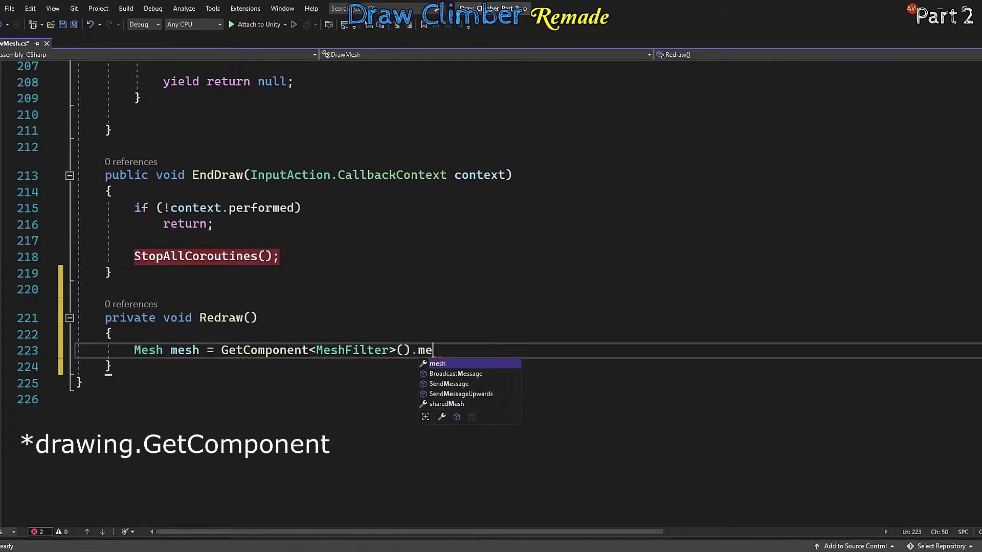
{"action": "key", "text": "Return"}
{"action": "type", "text": "Vector3[] vert"}
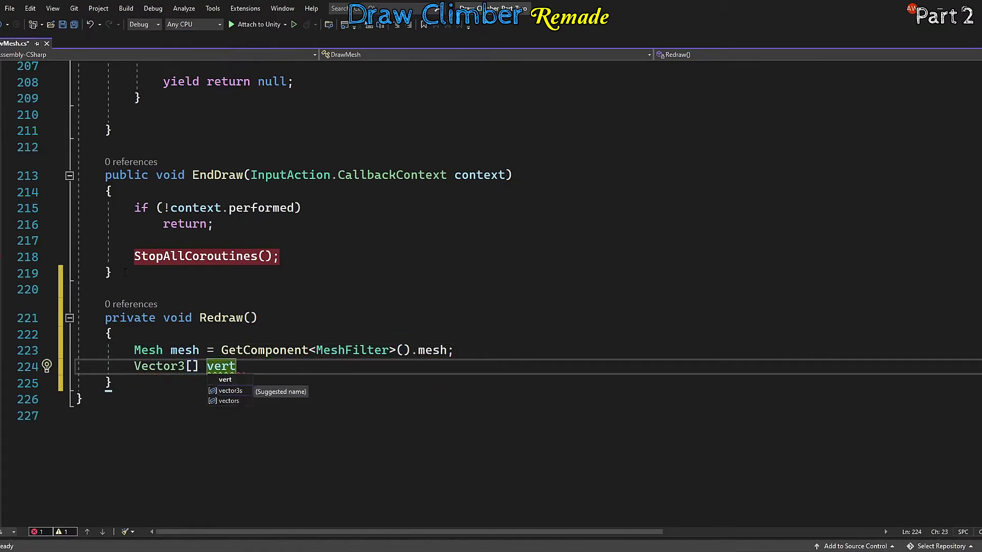
{"action": "type", "text": "ices = mesh.vertices;"}
Step: Add the comment "// Redraw from zero." and a for loop with i from 1 while i < vertices.Length
{"action": "key", "text": "Return"}
{"action": "key", "text": "Return"}
{"action": "type", "text": "//"}
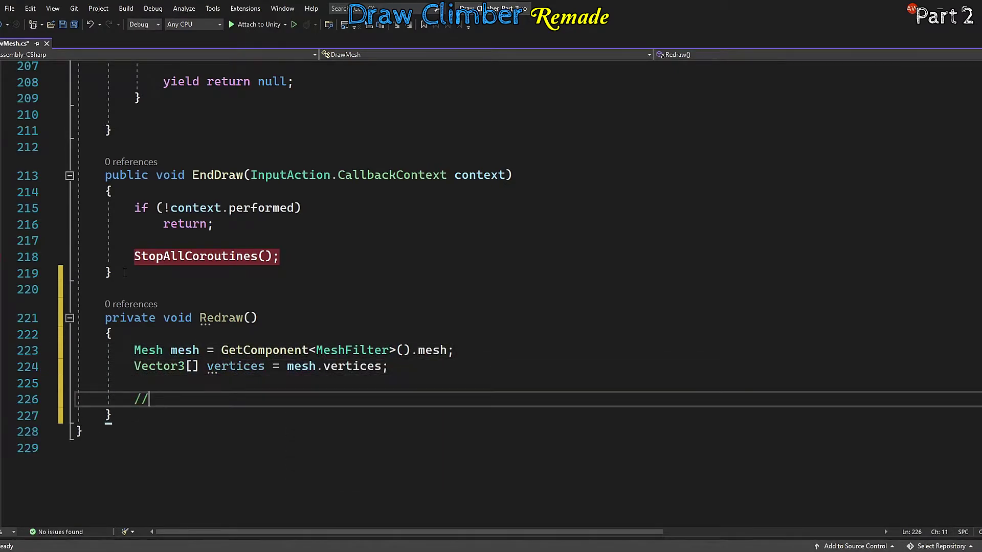
{"action": "type", "text": " Redraw from zero."}
{"action": "key", "text": "Return"}
{"action": "type", "text": "for(int i = 1; i < vertices.Length; i++)"}
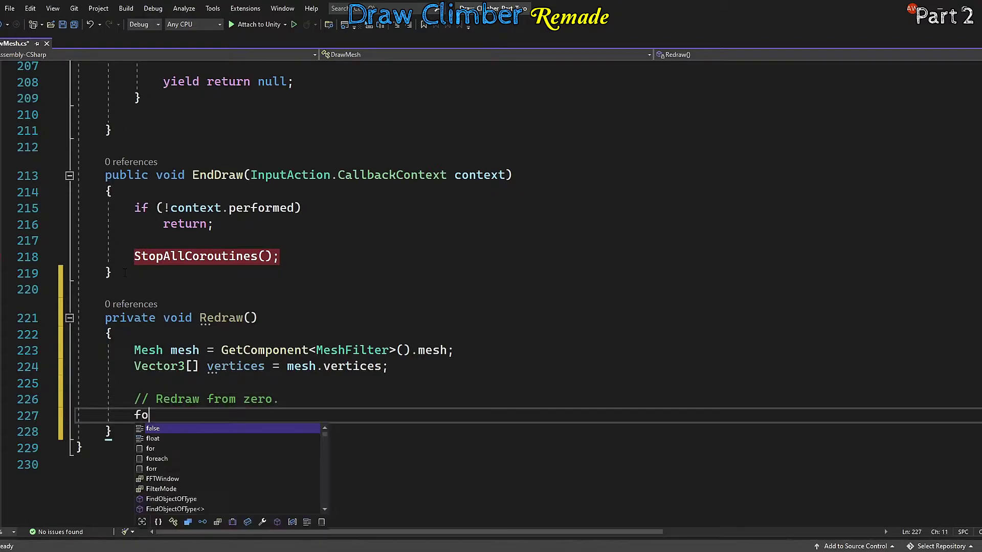
{"action": "key", "text": "Return"}
{"action": "type", "text": "{"}
{"action": "key", "text": "Return"}
Step: In the loop, assign vertices[i] a new Vector3 adding vertices[0]'s matching coordinate times -1 to each x, y and z
{"action": "scroll", "coordinate": [220, 288], "scroll_direction": "down", "scroll_amount": 4}
{"action": "type", "text": "vert"}
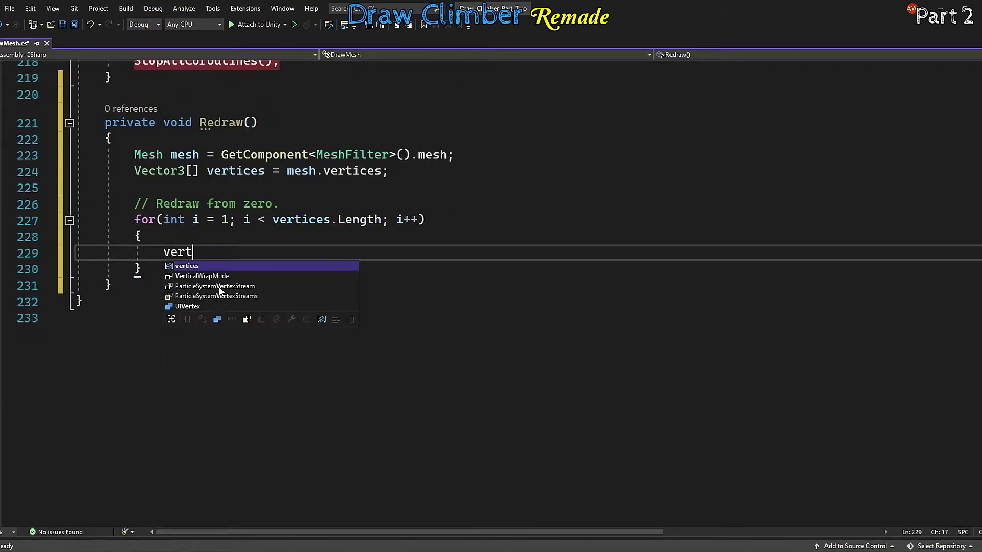
{"action": "type", "text": "ices[i] = new Vector3(vertices[i]"}
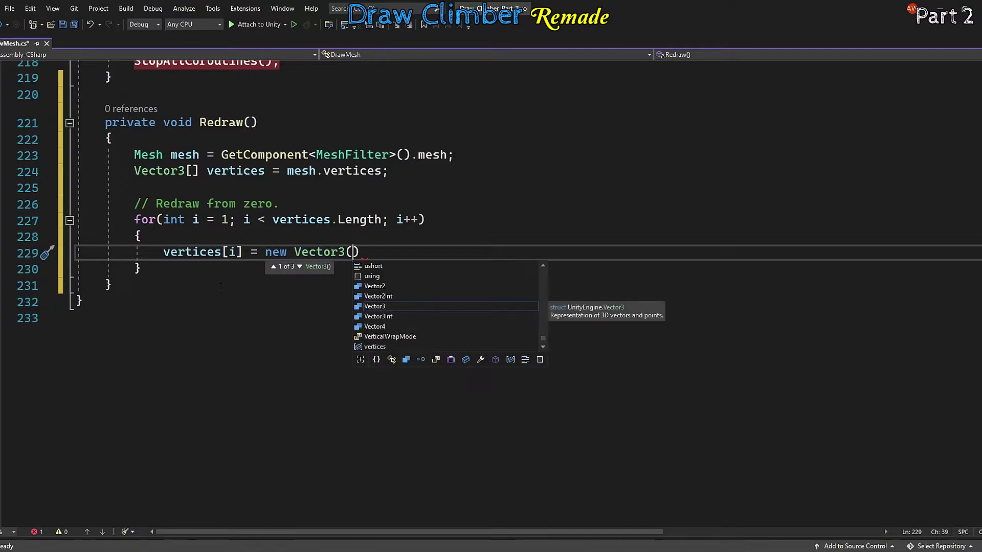
{"action": "type", "text": ".x "}
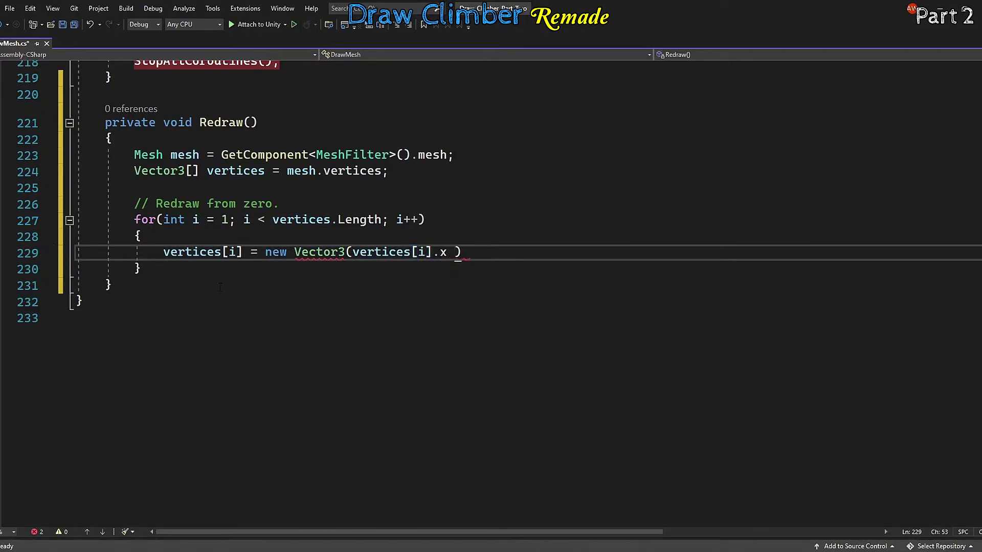
{"action": "type", "text": "+ (vertices[0].x"}
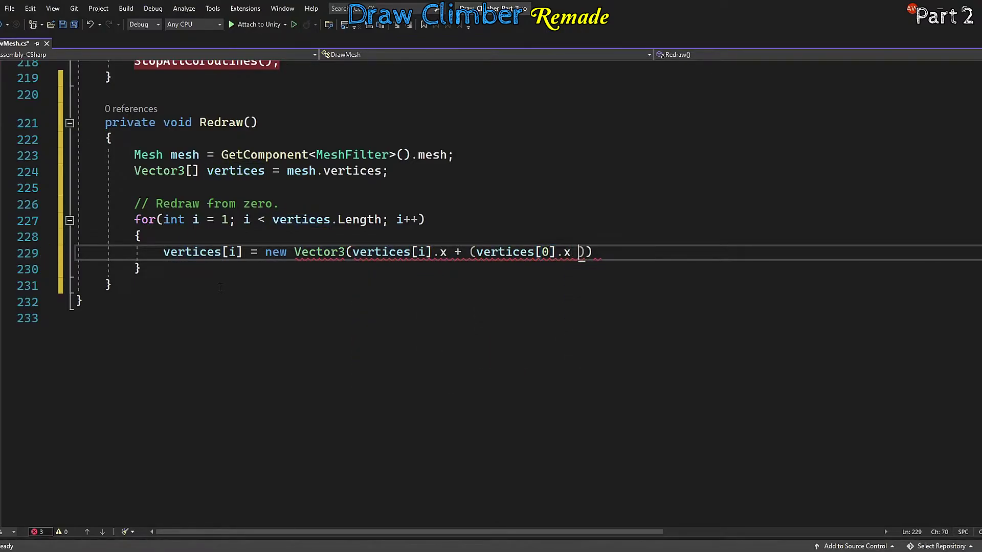
{"action": "type", "text": " * -1),"}
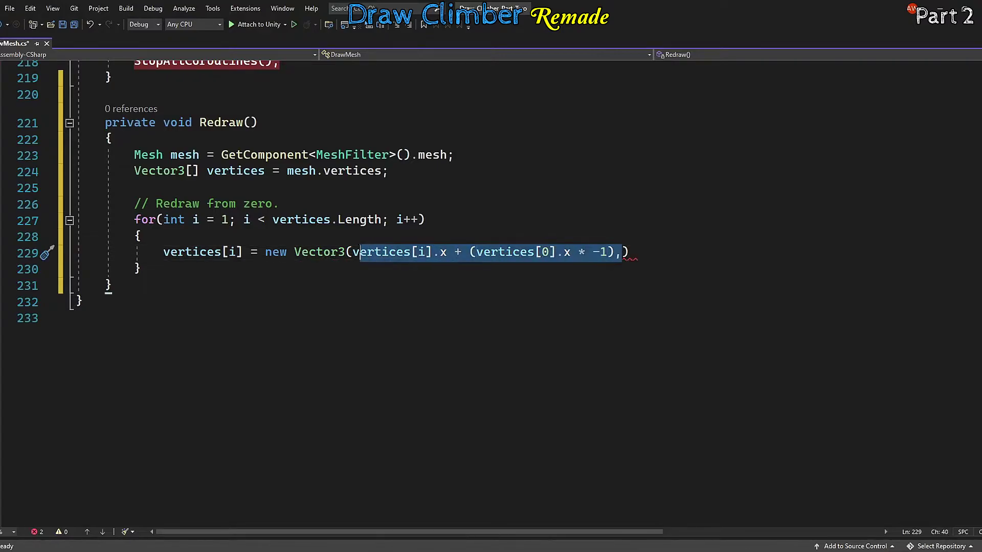
{"action": "key", "text": "Return"}
{"action": "key", "text": "ctrl+v"}
{"action": "key", "text": "Return"}
{"action": "key", "text": "ctrl+v"}
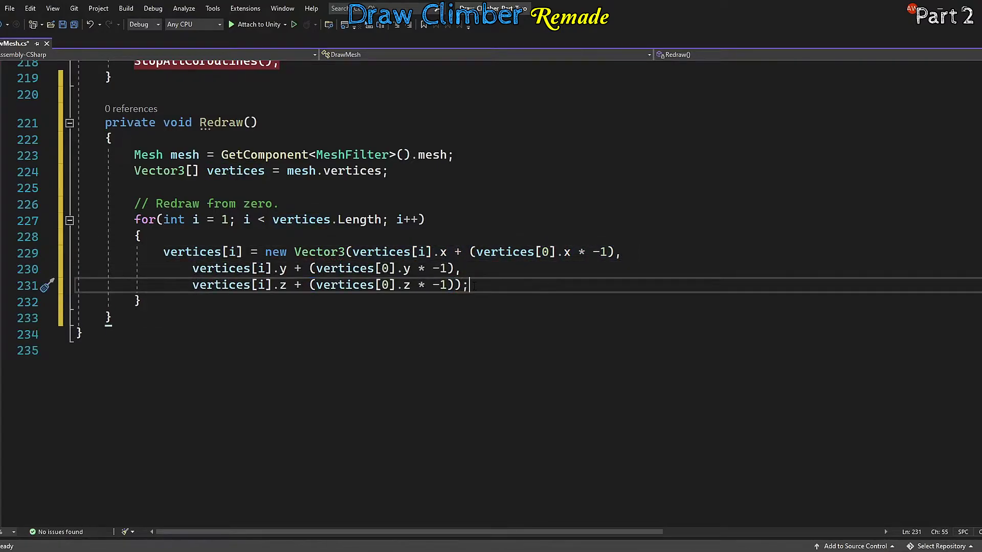
Step: After the loop, set vertices[0] = Vector3.zero and assign mesh.vertices = vertices
{"action": "left_click", "coordinate": [202, 299]}
{"action": "key", "text": "Return"}
{"action": "key", "text": "Return"}
{"action": "type", "text": "vertices[0"}
{"action": "key", "text": "Right"}
{"action": "key", "text": "Right"}
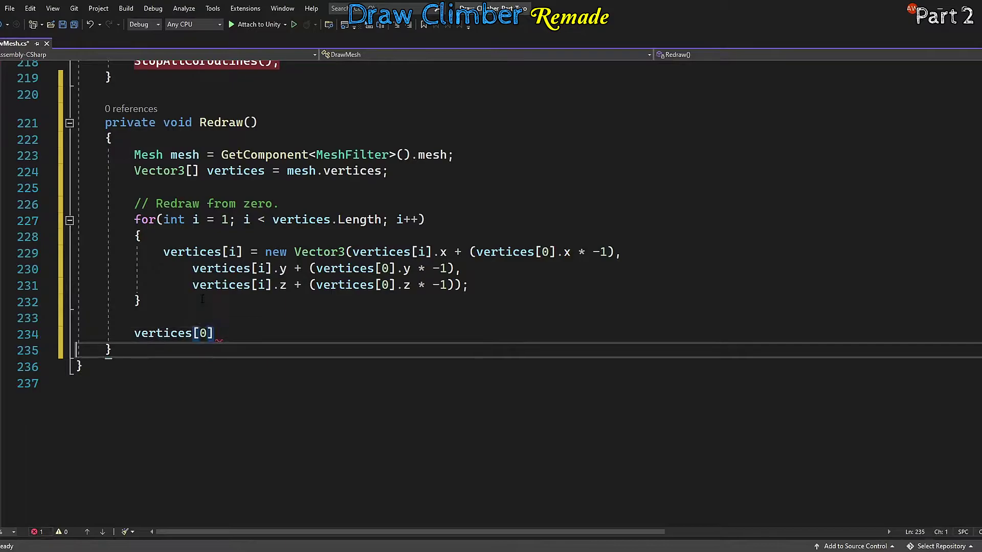
{"action": "key", "text": "Up"}
{"action": "key", "text": "End"}
{"action": "type", "text": "= Vector3.zero;"}
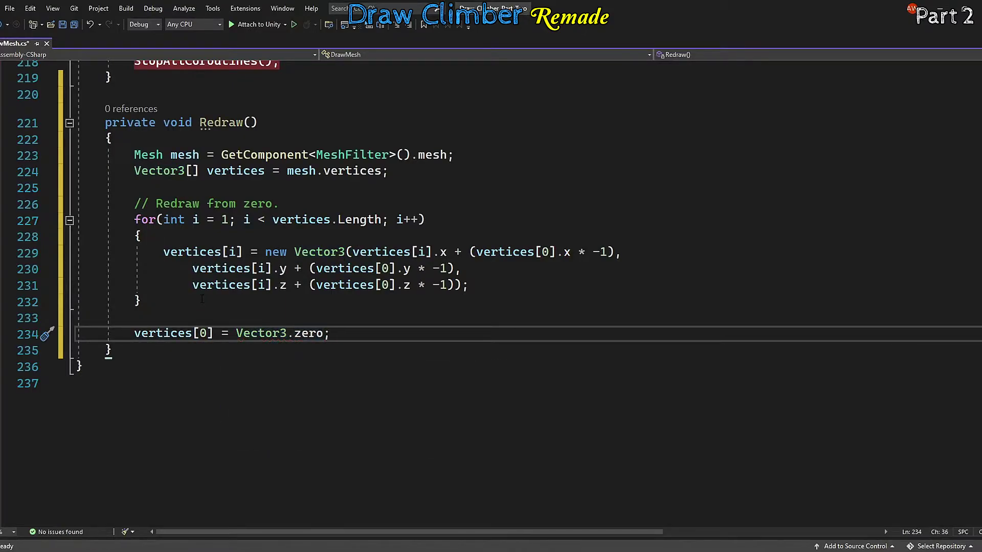
{"action": "key", "text": "Return"}
{"action": "type", "text": "mesh.vertices = vertices;"}
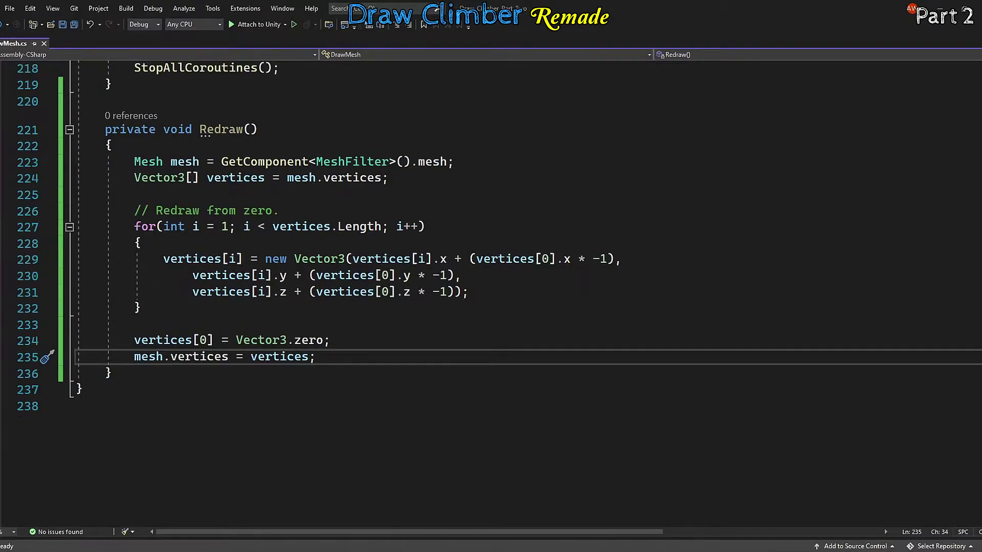
Step: Call Redraw() after StopAllCoroutines() in EndDraw and save the script
{"action": "left_click", "coordinate": [381, 64]}
{"action": "key", "text": "Return"}
{"action": "scroll", "coordinate": [381, 125], "scroll_direction": "up", "scroll_amount": 3}
{"action": "type", "text": "Redraw();"}
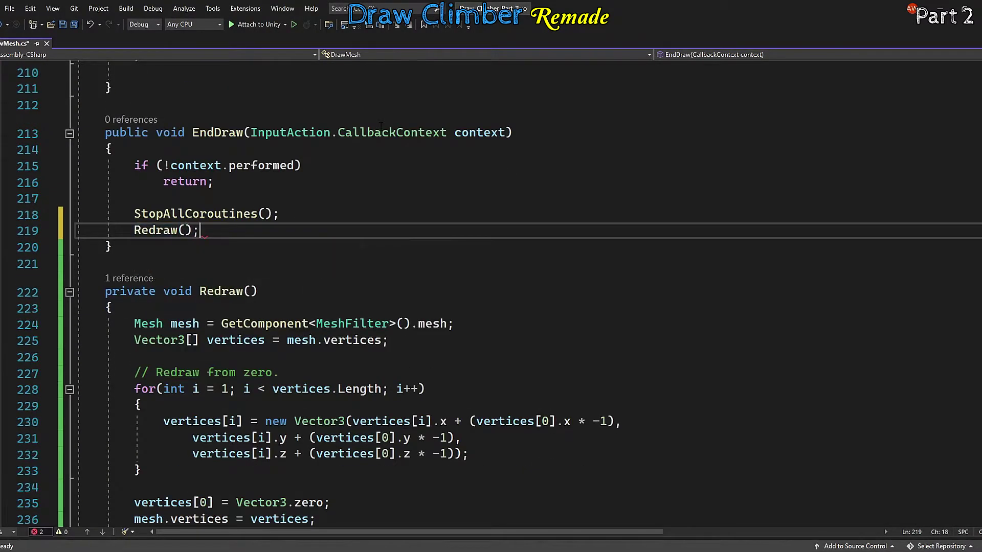
{"action": "left_click", "coordinate": [65, 26]}
Step: Change the mesh assignment in Redraw() to use drawing.GetComponent<MeshFilter>().mesh
{"action": "left_click", "coordinate": [166, 327]}
{"action": "key", "text": "End"}
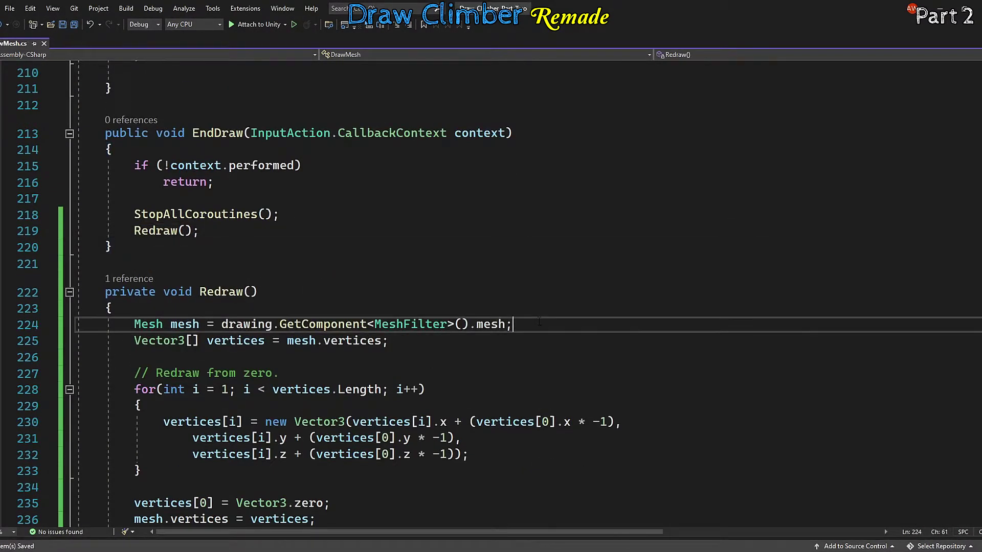
Step: Repeat the declaration Mesh mesh = drawing.GetComponent<MeshFilter>().mesh; in EndDraw after the Redraw() call
{"action": "key", "text": "shift+Home"}
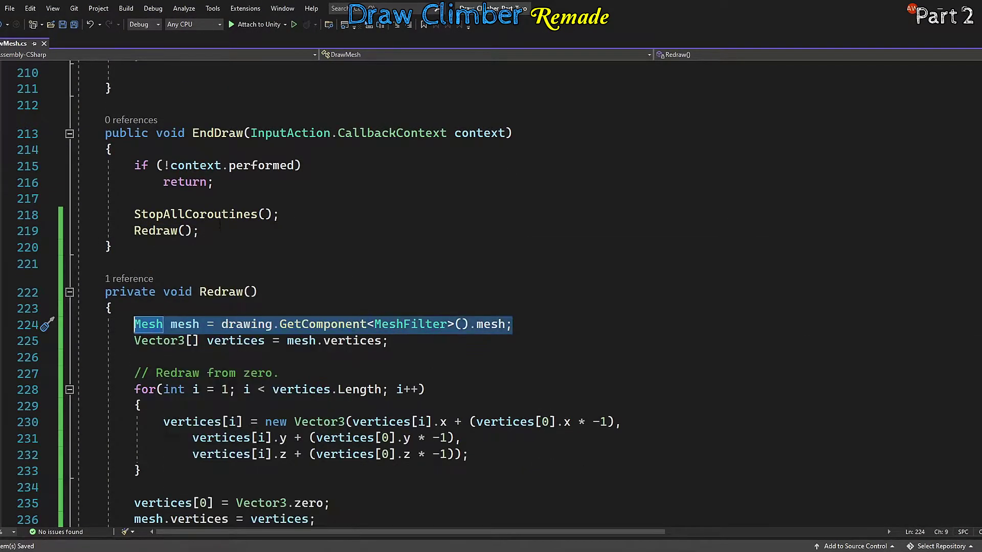
{"action": "left_click", "coordinate": [224, 233]}
{"action": "key", "text": "Return"}
{"action": "key", "text": "Return"}
{"action": "key", "text": "Return"}
{"action": "key", "text": "Return"}
Step: Create new Mesh objects leftArmMesh and rightArmMesh in EndDraw, giving each the vertices and triangles of mesh
{"action": "type", "text": "Mesh l"}
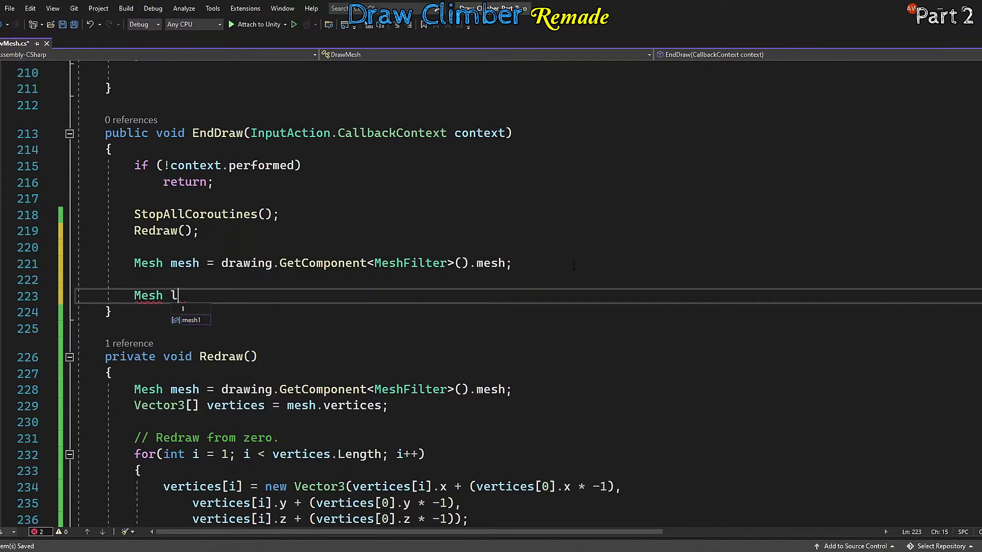
{"action": "type", "text": "eftArmMesh = new Mesh();"}
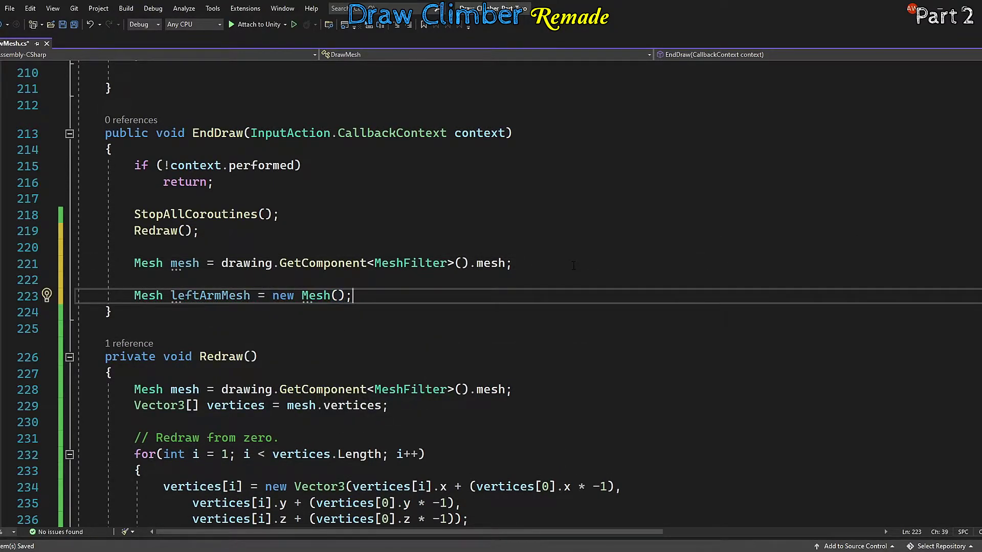
{"action": "key", "text": "Return"}
{"action": "type", "text": "leftArmMesh.vertices = mesh.vertices;"}
{"action": "key", "text": "Return"}
{"action": "type", "text": "leftArmMesh.triangles = mesh.triangles;"}
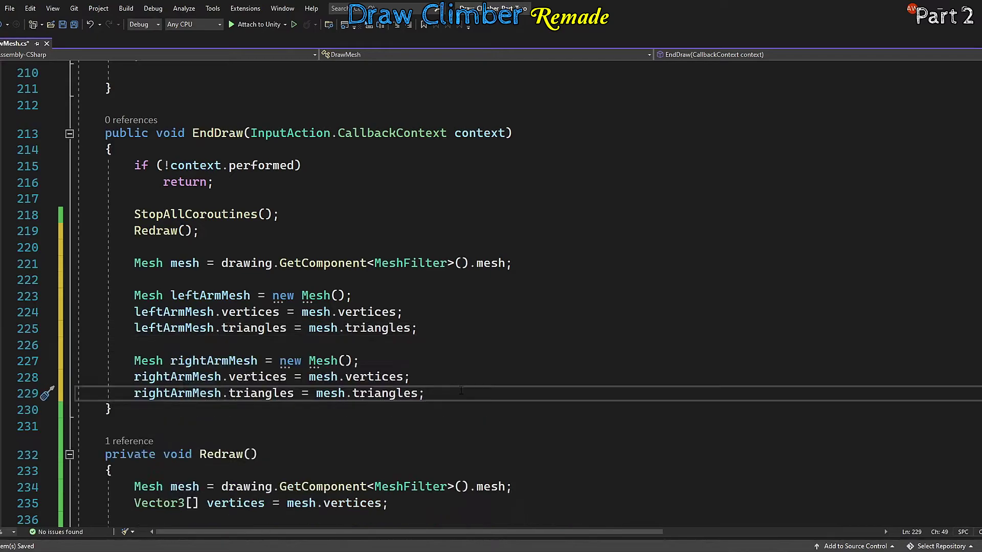
Step: Assign leftArmMesh and rightArmMesh to the MeshFilter mesh of LeftArm and RightArm at the end of EndDraw
{"action": "key", "text": "Return"}
{"action": "key", "text": "Return"}
{"action": "scroll", "coordinate": [418, 335], "scroll_direction": "down", "scroll_amount": 1}
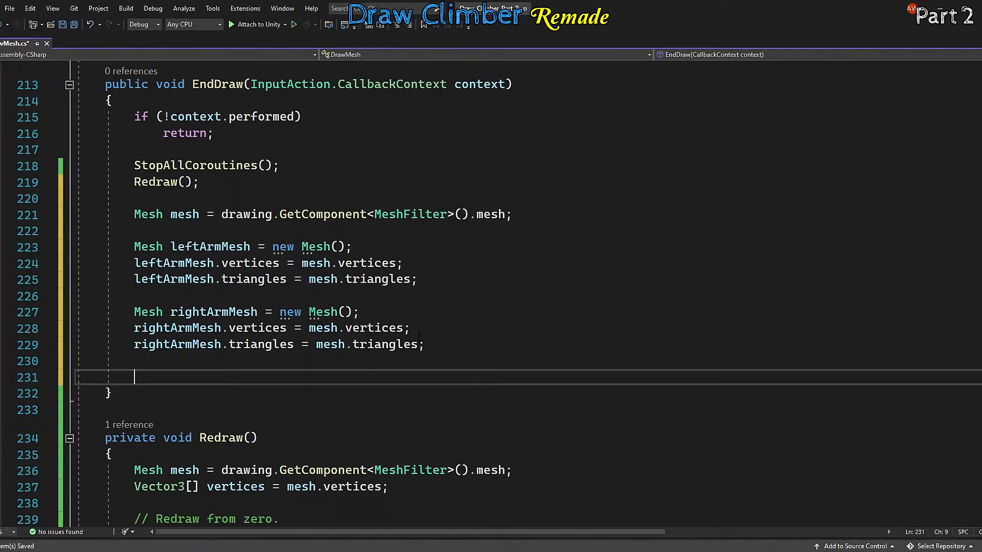
{"action": "type", "text": "LEf"}
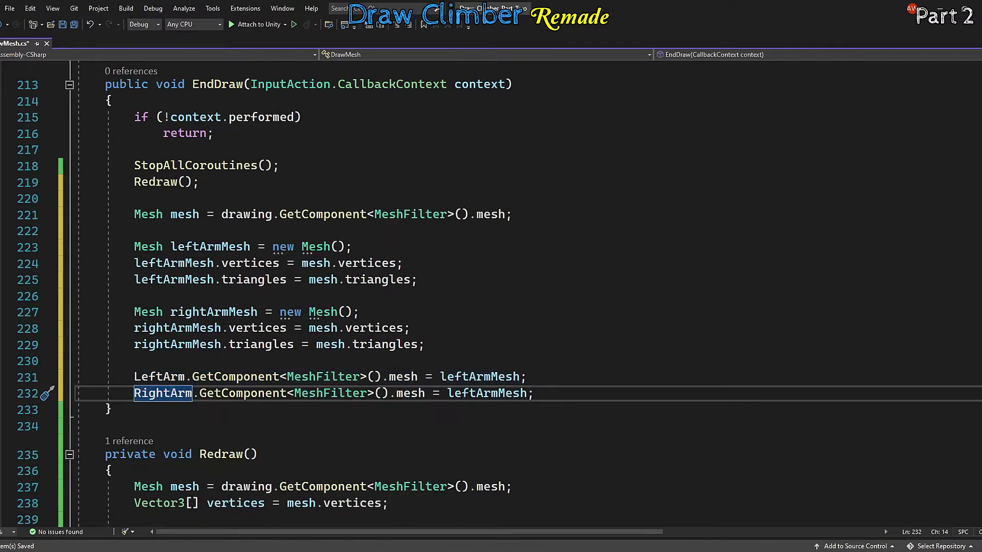
{"action": "scroll", "coordinate": [491, 368], "scroll_direction": "down", "scroll_amount": 1}
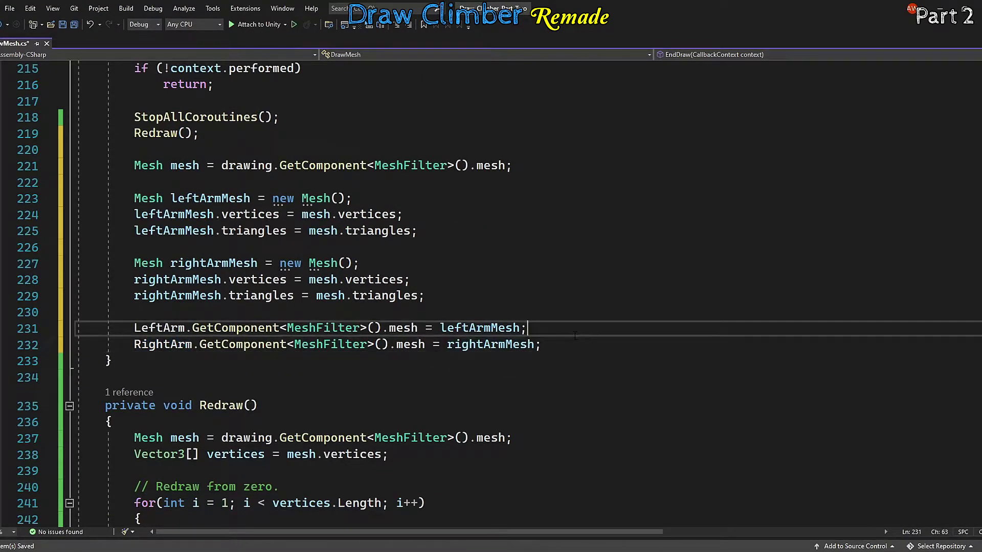
Step: Duplicate the two arm assignments as MeshCollider sharedMesh assignments for leftArmMesh and rightArmMesh, and save the script
{"action": "scroll", "coordinate": [537, 329], "scroll_direction": "down", "scroll_amount": 2}
{"action": "left_click_drag", "start_coordinate": [542, 247], "coordinate": [134, 231]}
{"action": "right_click", "coordinate": [162, 230]}
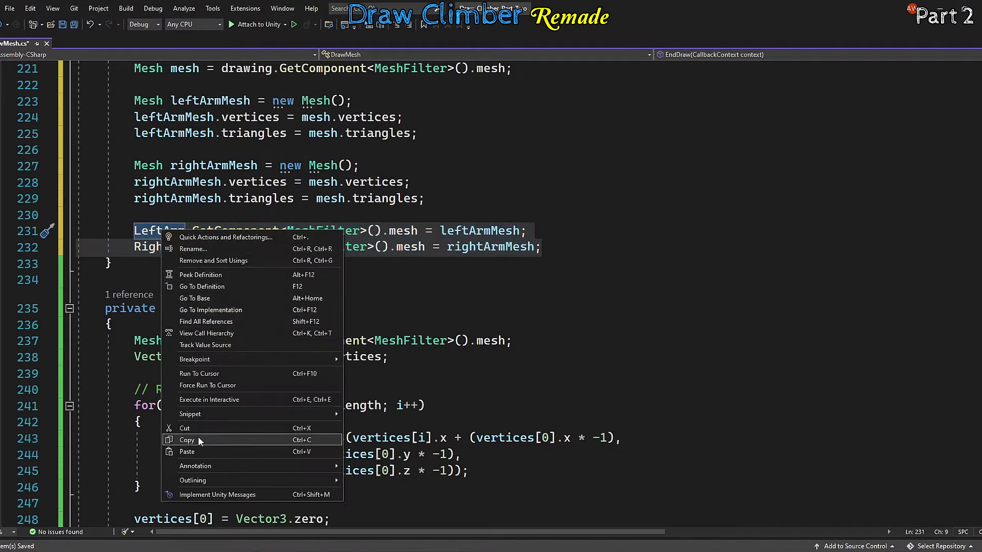
{"action": "left_click", "coordinate": [200, 442]}
{"action": "left_click", "coordinate": [542, 247]}
{"action": "key", "text": "Return"}
{"action": "key", "text": "Return"}
{"action": "key", "text": "ctrl+v"}
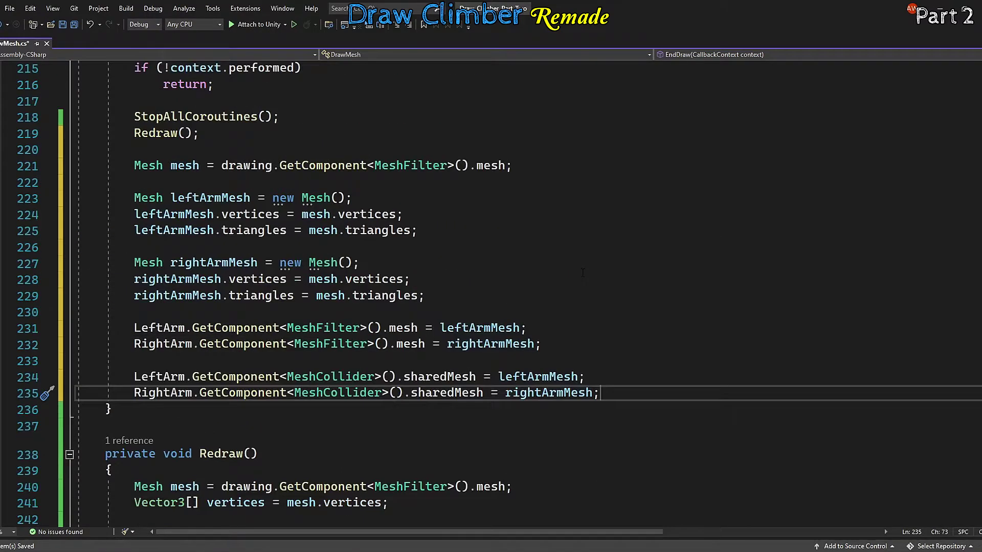
{"action": "left_click", "coordinate": [62, 29]}
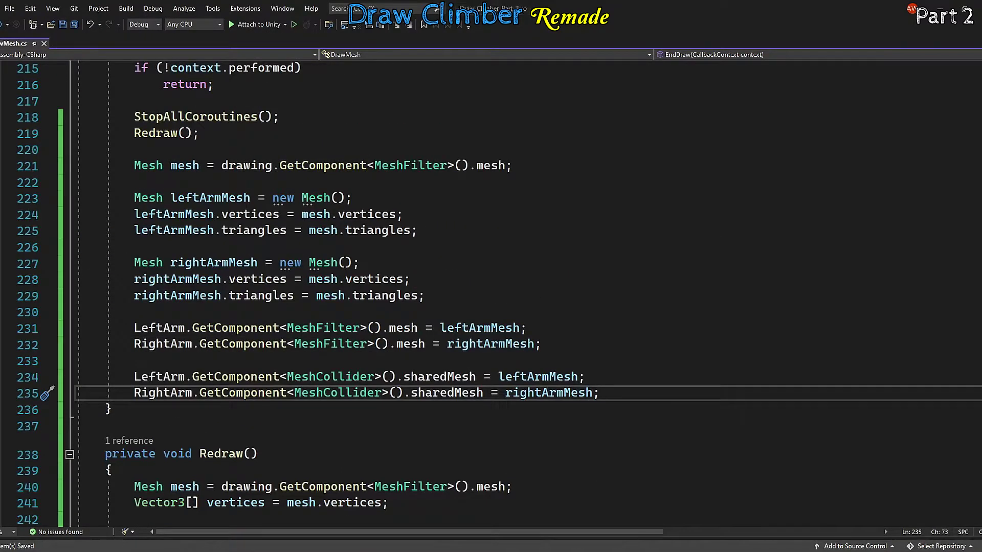
Step: Add Destroy(drawing); after the collider assignments in EndDraw
{"action": "key", "text": "Return"}
{"action": "key", "text": "Return"}
{"action": "type", "text": "Destroy(drawing);"}
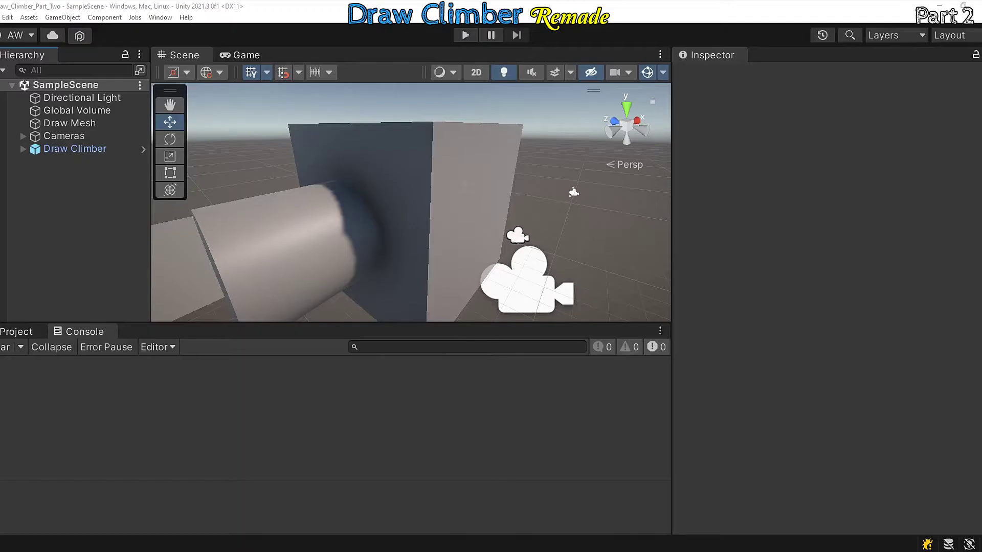
Step: In Unity, assign Left Climber Arm and Right Climber Arm to the Draw Mesh script's Left Arm and Right Arm fields
{"action": "left_click", "coordinate": [980, 228]}
{"action": "left_click", "coordinate": [441, 327]}
{"action": "left_click_drag", "start_coordinate": [736, 176], "coordinate": [428, 153]}
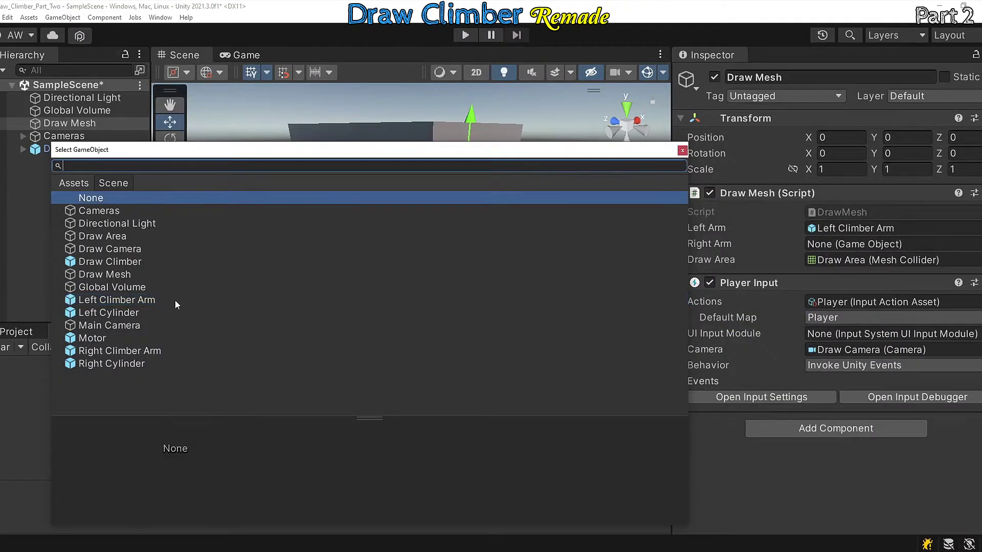
{"action": "double_click", "coordinate": [153, 351]}
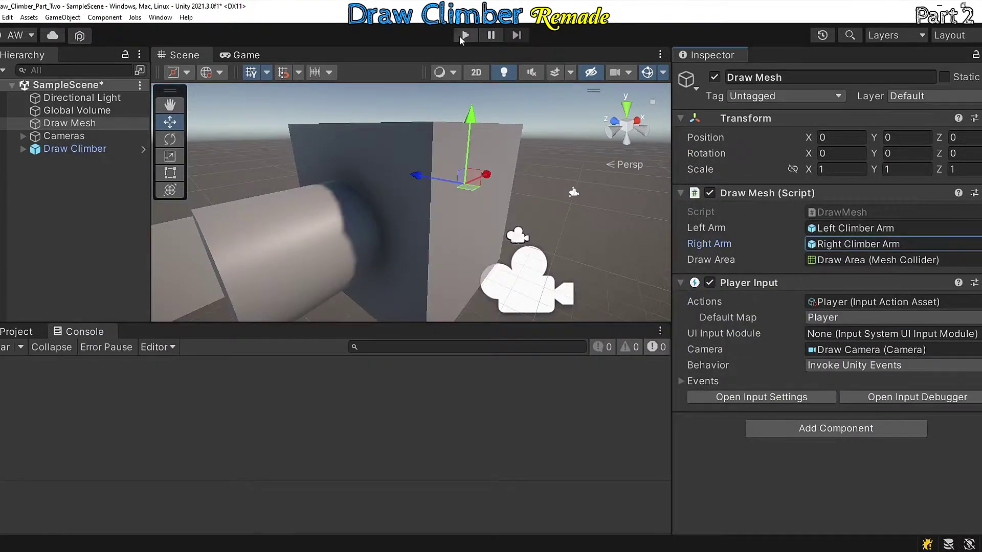
Step: Run the game, draw a curved line in the draw area, and inspect the resulting arms in the Scene view
{"action": "left_click", "coordinate": [463, 35]}
{"action": "left_click", "coordinate": [372, 262]}
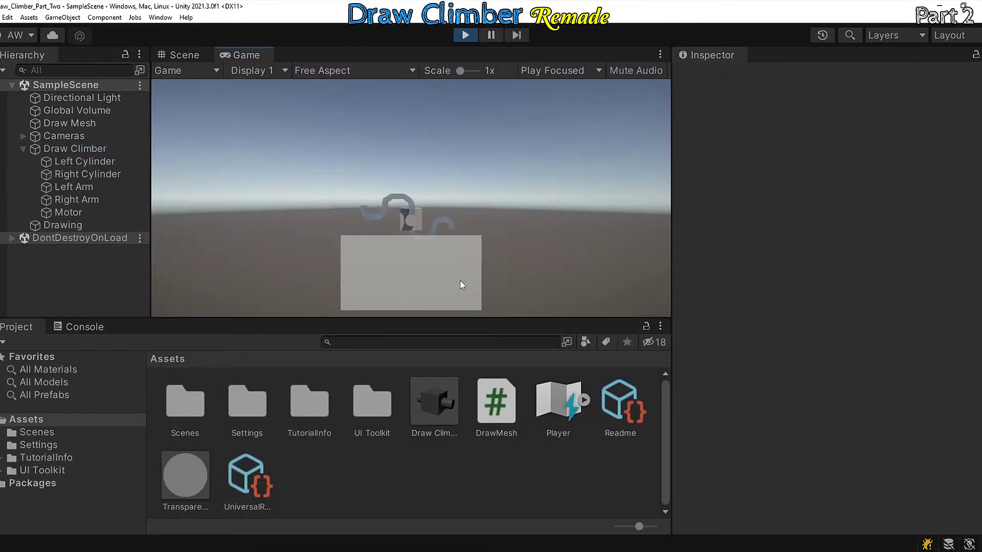
{"action": "left_click", "coordinate": [173, 60]}
{"action": "left_click_drag", "start_coordinate": [359, 219], "coordinate": [644, 160], "text": "alt"}
{"action": "scroll", "coordinate": [415, 226], "scroll_direction": "up", "scroll_amount": 4}
{"action": "scroll", "coordinate": [285, 143], "scroll_direction": "down", "scroll_amount": 4}
{"action": "scroll", "coordinate": [286, 143], "scroll_direction": "up", "scroll_amount": 5}
{"action": "scroll", "coordinate": [515, 186], "scroll_direction": "down", "scroll_amount": 6}
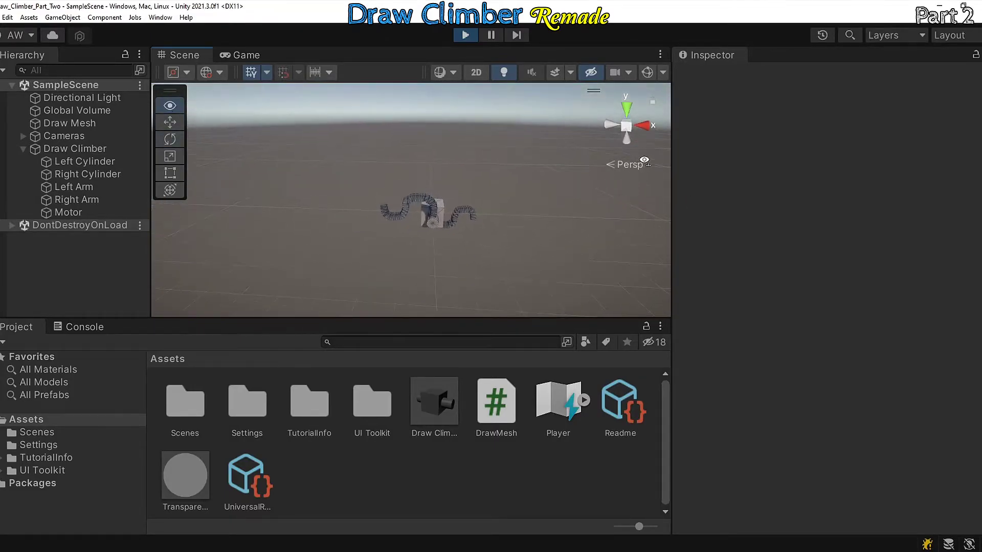
Step: Draw several more lines in the running game to test the arm replacement, and stop the game
{"action": "left_click", "coordinate": [260, 55]}
{"action": "mouse_move", "coordinate": [449, 274]}
{"action": "left_mouse_down"}
{"action": "mouse_move", "coordinate": [403, 256]}
{"action": "mouse_move", "coordinate": [463, 285]}
{"action": "left_mouse_up"}
{"action": "mouse_move", "coordinate": [434, 267]}
{"action": "left_mouse_down"}
{"action": "mouse_move", "coordinate": [424, 269]}
{"action": "mouse_move", "coordinate": [437, 291]}
{"action": "mouse_move", "coordinate": [457, 290]}
{"action": "left_mouse_up"}
{"action": "left_click_drag", "start_coordinate": [383, 264], "coordinate": [404, 301]}
{"action": "left_click_drag", "start_coordinate": [462, 257], "coordinate": [343, 255]}
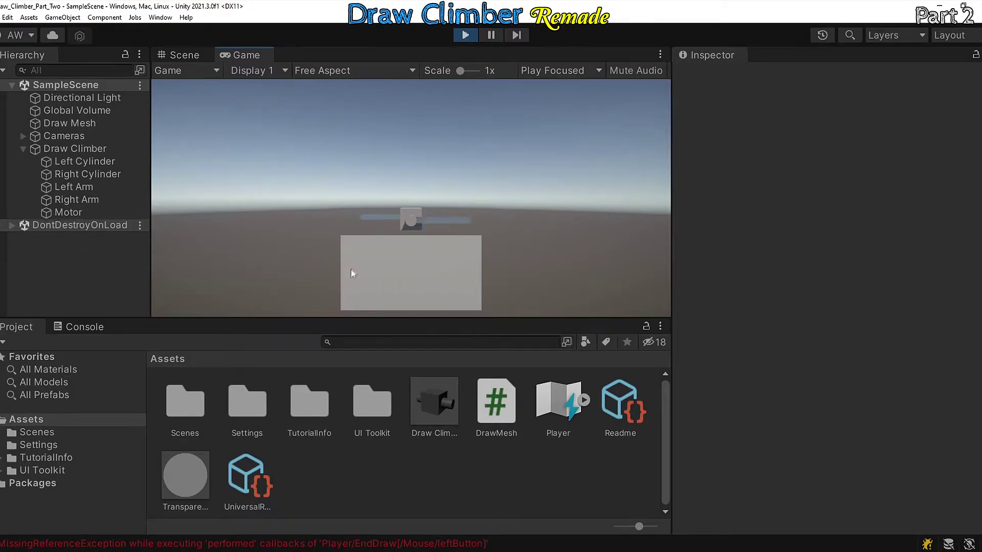
{"action": "left_click", "coordinate": [467, 38]}
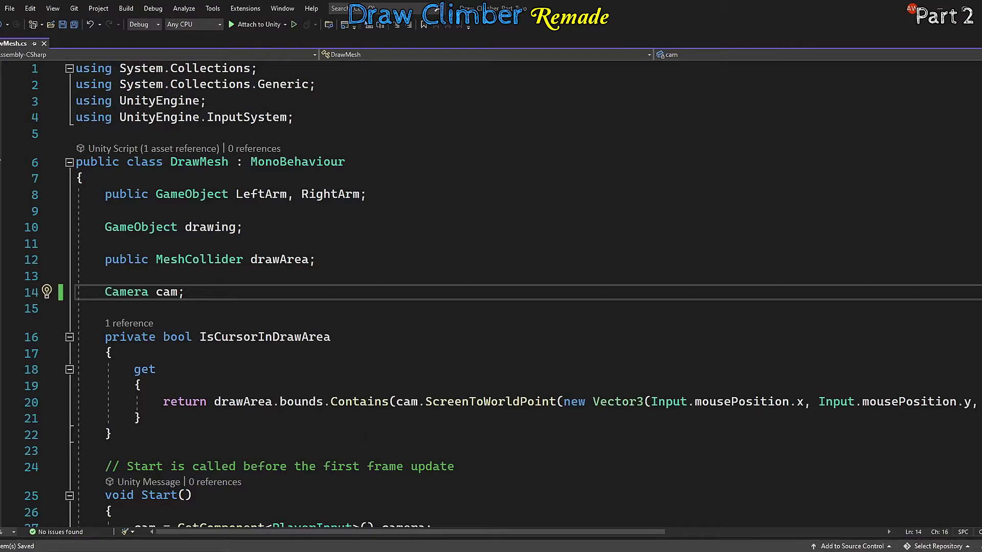
Step: Add an if (!IsCursorInDrawArea) return; check to StartDraw before StartCoroutine(Draw())
{"action": "scroll", "coordinate": [350, 262], "scroll_direction": "down", "scroll_amount": 8}
{"action": "left_click", "coordinate": [350, 261]}
{"action": "key", "text": "Return"}
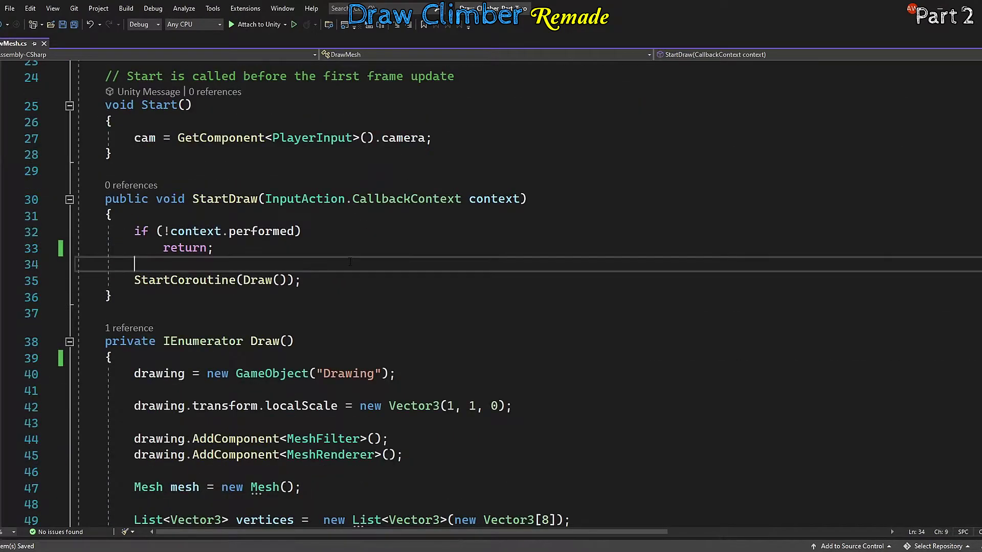
{"action": "key", "text": "Return"}
{"action": "type", "text": "if(!IsCursorInDrawArea"}
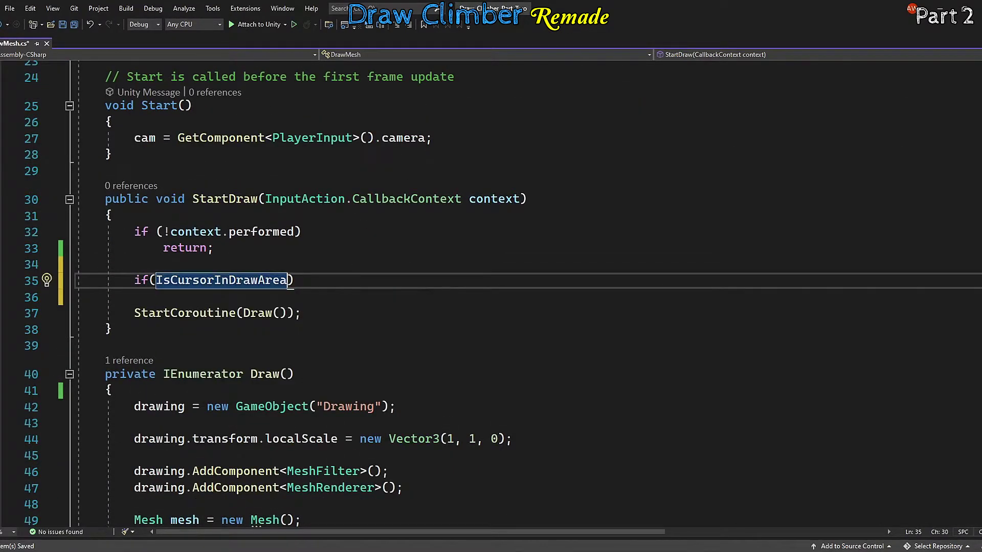
{"action": "left_click", "coordinate": [309, 280]}
{"action": "key", "text": "Return"}
{"action": "type", "text": "return;"}
Step: Declare the field bool hasDrawingStarted; below Camera cam in the DrawMesh class
{"action": "scroll", "coordinate": [308, 287], "scroll_direction": "up", "scroll_amount": 8}
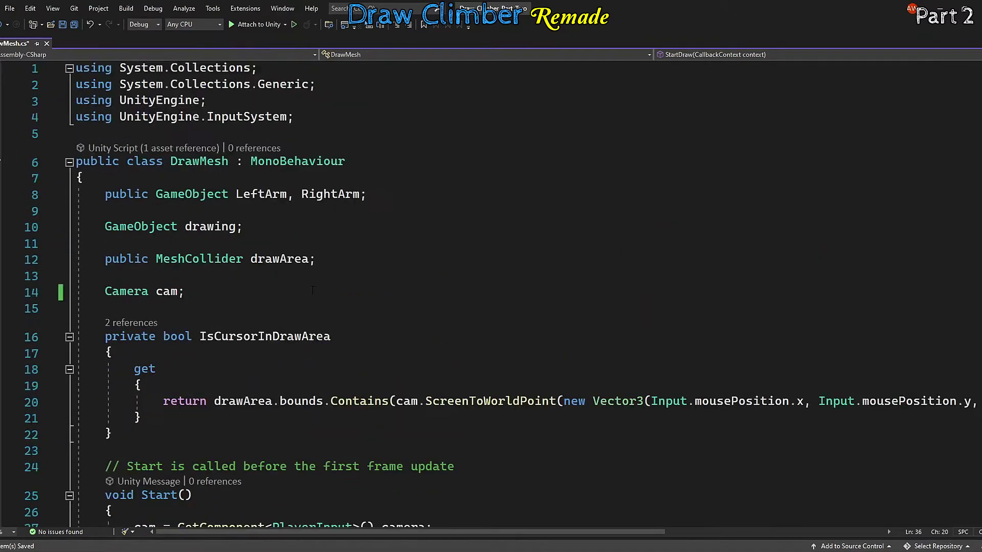
{"action": "left_click", "coordinate": [307, 292]}
{"action": "key", "text": "Return"}
{"action": "key", "text": "Return"}
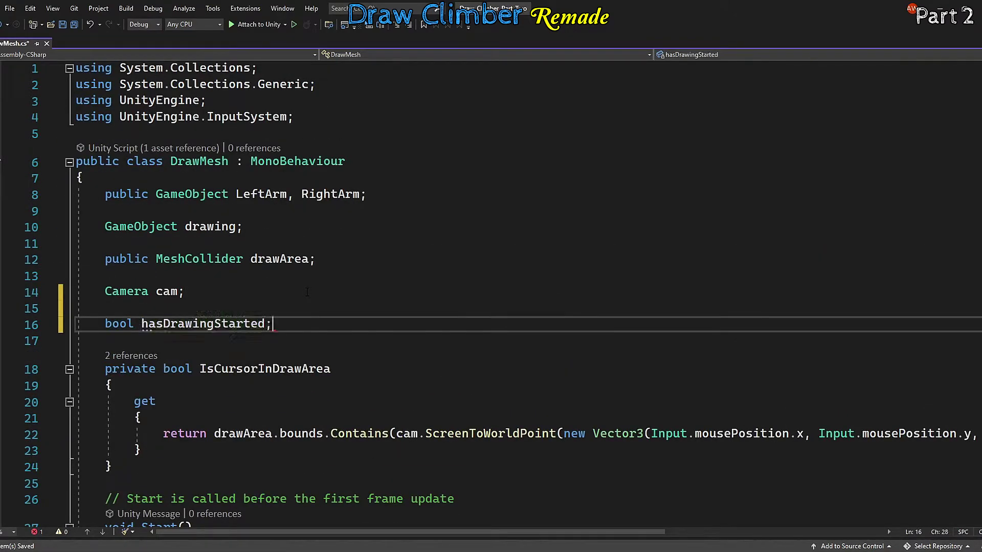
Step: Set hasDrawingStarted = true; as the first line of the Draw() coroutine
{"action": "scroll", "coordinate": [509, 315], "scroll_direction": "down", "scroll_amount": 11}
{"action": "left_click", "coordinate": [525, 245]}
{"action": "key", "text": "Return"}
{"action": "type", "text": "hasDrawingStarted "}
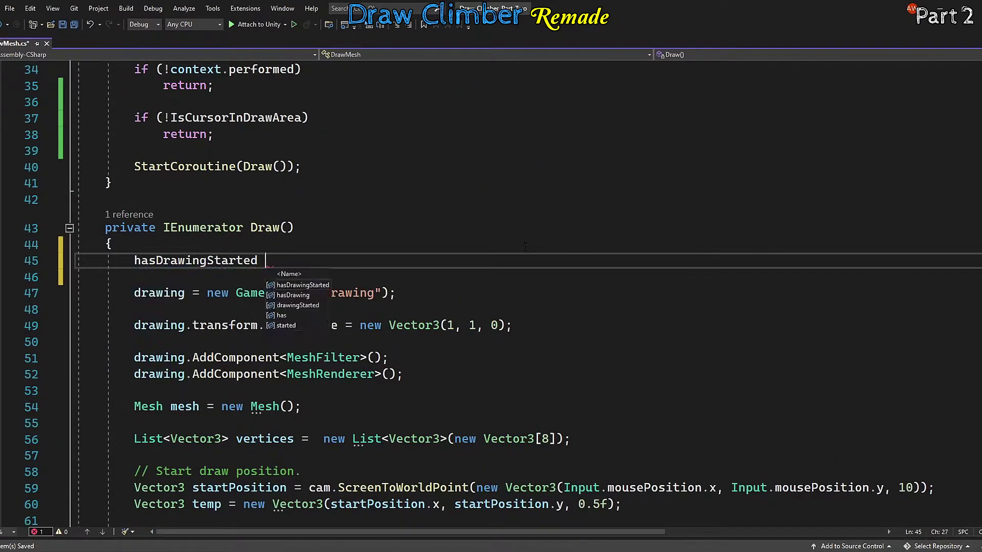
{"action": "type", "text": "= true;"}
Step: In EndDraw, add if (!hasDrawingStarted) return; after the performed check, followed by hasDrawingStarted = false;
{"action": "scroll", "coordinate": [511, 286], "scroll_direction": "down", "scroll_amount": 20}
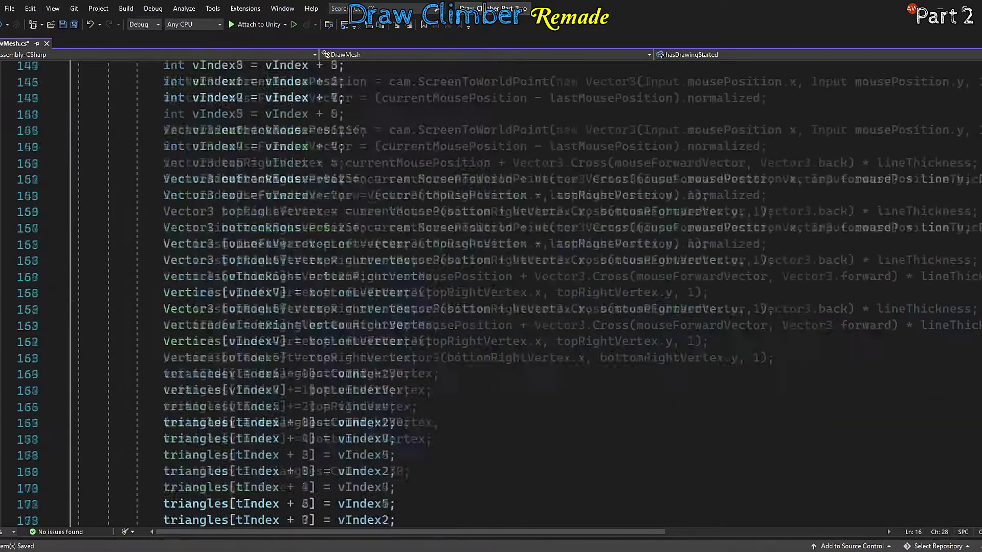
{"action": "left_click", "coordinate": [289, 213]}
{"action": "key", "text": "Return"}
{"action": "key", "text": "Return"}
{"action": "type", "text": "if(!hasDrawingStarted)"}
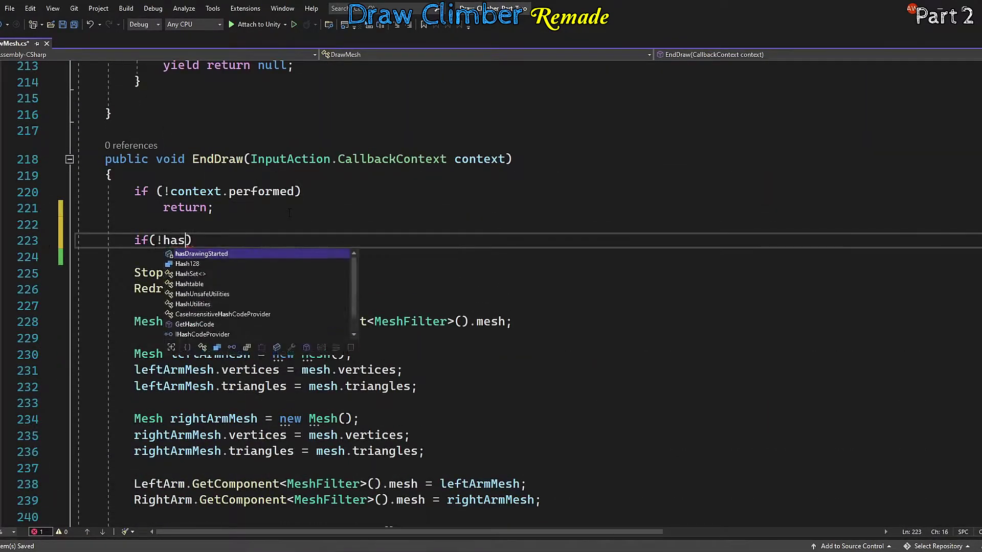
{"action": "key", "text": "Return"}
{"action": "type", "text": "return;"}
{"action": "key", "text": "Return"}
{"action": "key", "text": "Return"}
{"action": "type", "text": "hasDrawingStarted = fal"}
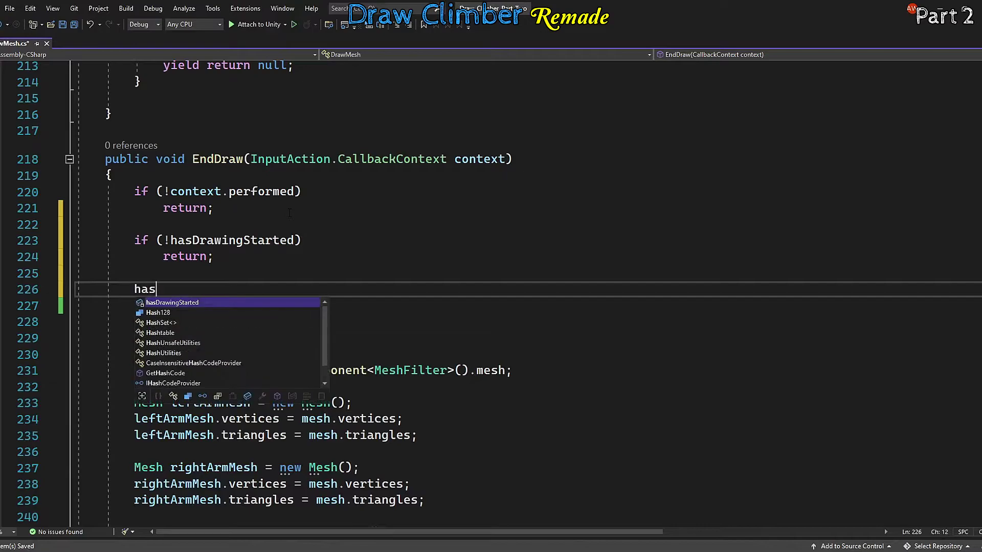
{"action": "type", "text": "se;"}
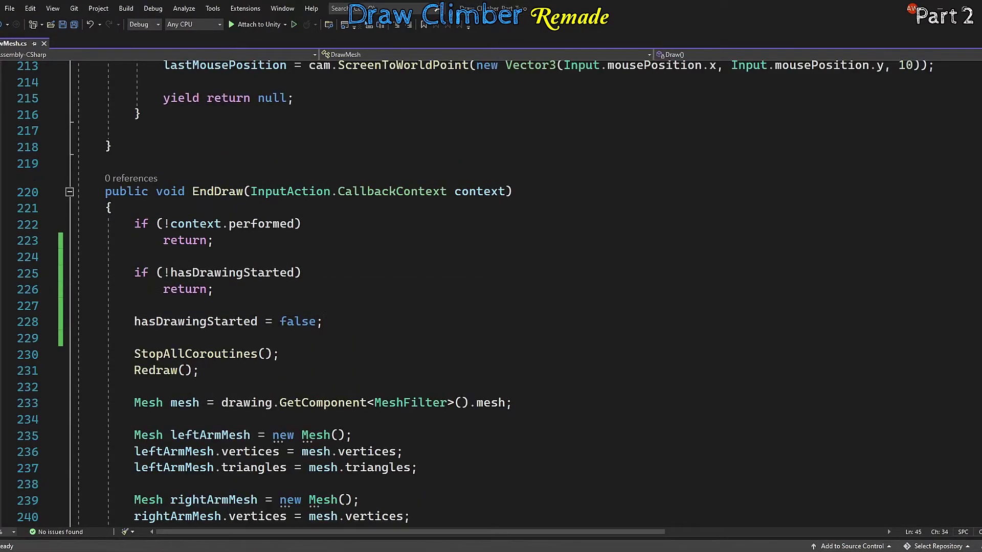
Step: Add rightArmMesh.RecalculateNormals(); below the rightArmMesh triangles assignment in EndDraw
{"action": "scroll", "coordinate": [617, 367], "scroll_direction": "down", "scroll_amount": 5}
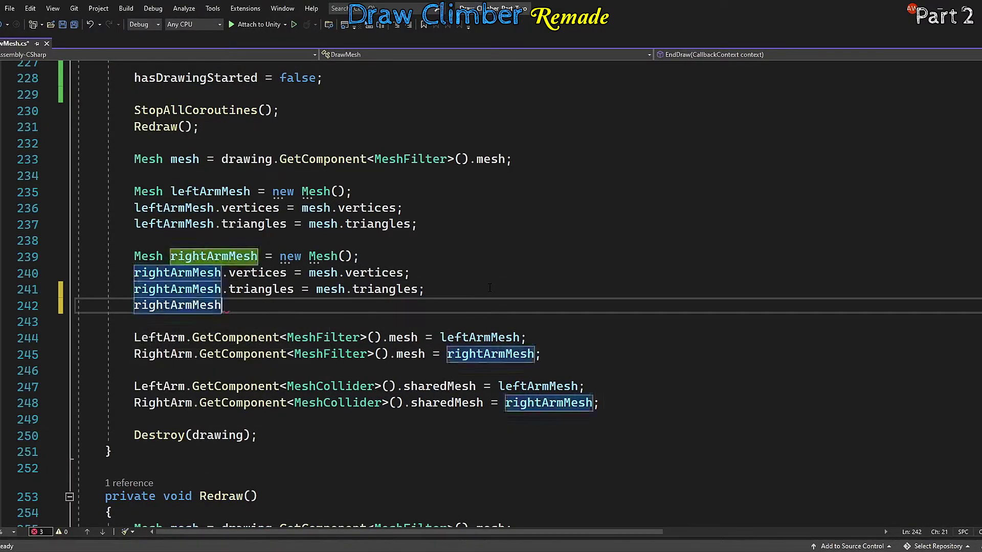
{"action": "type", "text": ".RecalculateNormals();"}
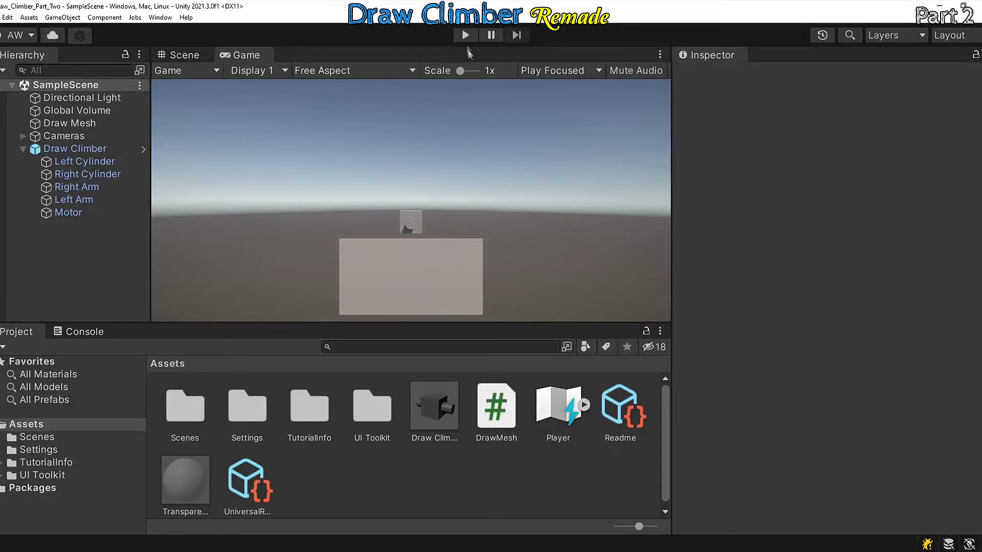
Step: Run the game in Unity, draw a line, and compare the shading of both arms in the Scene view
{"action": "left_click", "coordinate": [466, 37]}
{"action": "left_click_drag", "start_coordinate": [368, 262], "coordinate": [448, 282]}
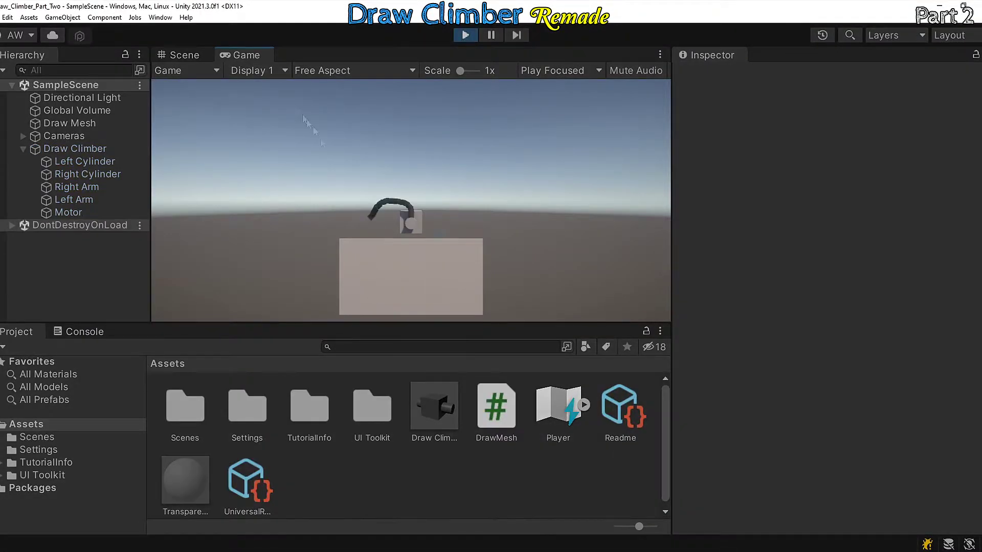
{"action": "left_click", "coordinate": [183, 55]}
{"action": "right_click_drag", "start_coordinate": [434, 194], "coordinate": [495, 179]}
{"action": "left_click", "coordinate": [398, 192]}
{"action": "mouse_move", "coordinate": [398, 193]}
{"action": "right_mouse_down"}
{"action": "mouse_move", "coordinate": [532, 180]}
{"action": "mouse_move", "coordinate": [546, 198]}
{"action": "mouse_move", "coordinate": [478, 164]}
{"action": "mouse_move", "coordinate": [450, 174]}
{"action": "mouse_move", "coordinate": [485, 164]}
{"action": "mouse_move", "coordinate": [498, 166]}
{"action": "mouse_move", "coordinate": [460, 181]}
{"action": "right_mouse_up"}
{"action": "left_click", "coordinate": [173, 123]}
{"action": "scroll", "coordinate": [379, 173], "scroll_direction": "up", "scroll_amount": 5}
Step: Search the Package Manager for "pro" and install the ProBuilder package
{"action": "left_click", "coordinate": [160, 18]}
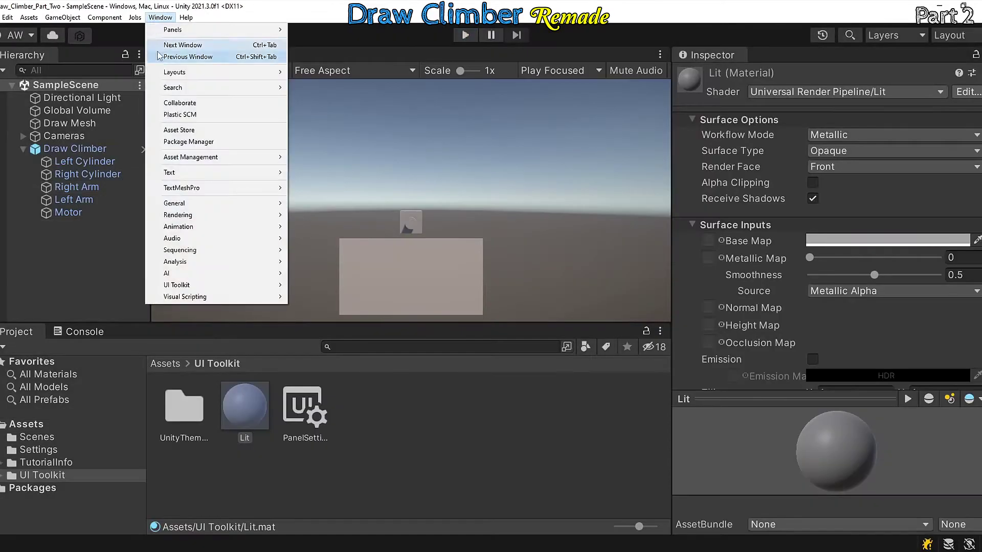
{"action": "left_click", "coordinate": [187, 141]}
{"action": "left_click", "coordinate": [703, 56]}
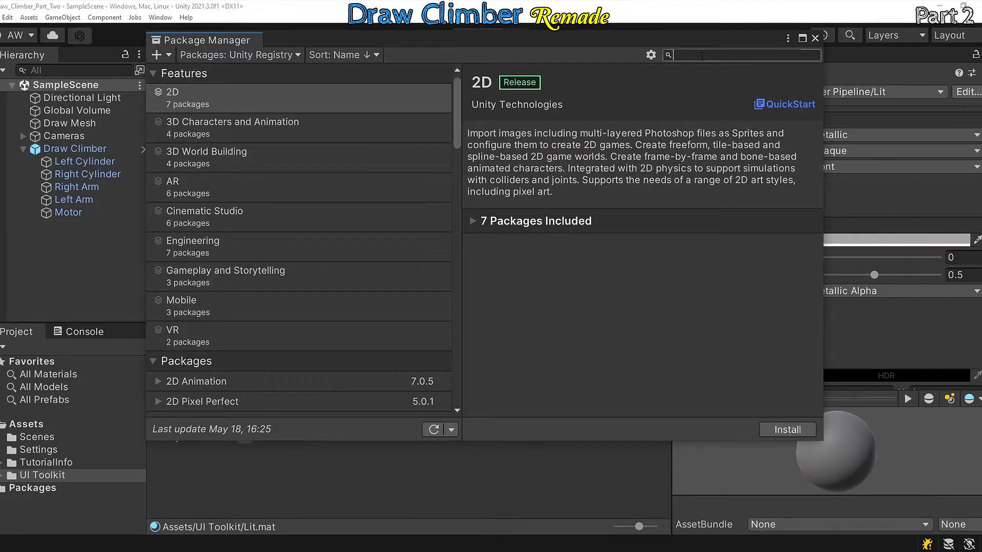
{"action": "type", "text": "pro"}
{"action": "left_click", "coordinate": [273, 116]}
{"action": "left_click", "coordinate": [778, 430]}
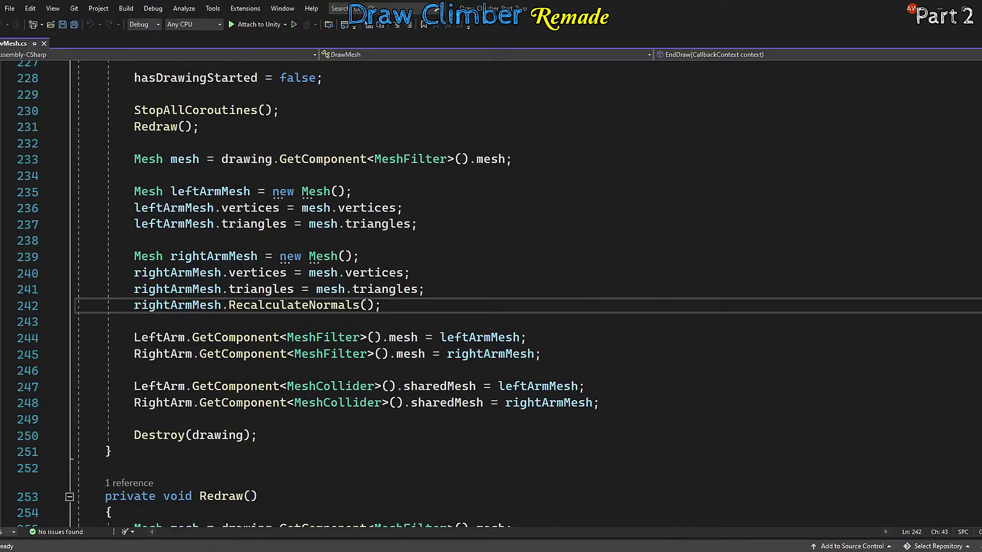
Step: Remove the rightArmMesh.RecalculateNormals(); line from EndDraw in the DrawMesh script
{"action": "key", "text": "shift+Home"}
{"action": "key", "text": "BackSpace"}
{"action": "key", "text": "BackSpace"}
Step: Add using directives for UnityEngine.ProBuilder and UnityEngine.ProBuilder.MeshOperations below UnityEngine.InputSystem
{"action": "key", "text": "ctrl+Home"}
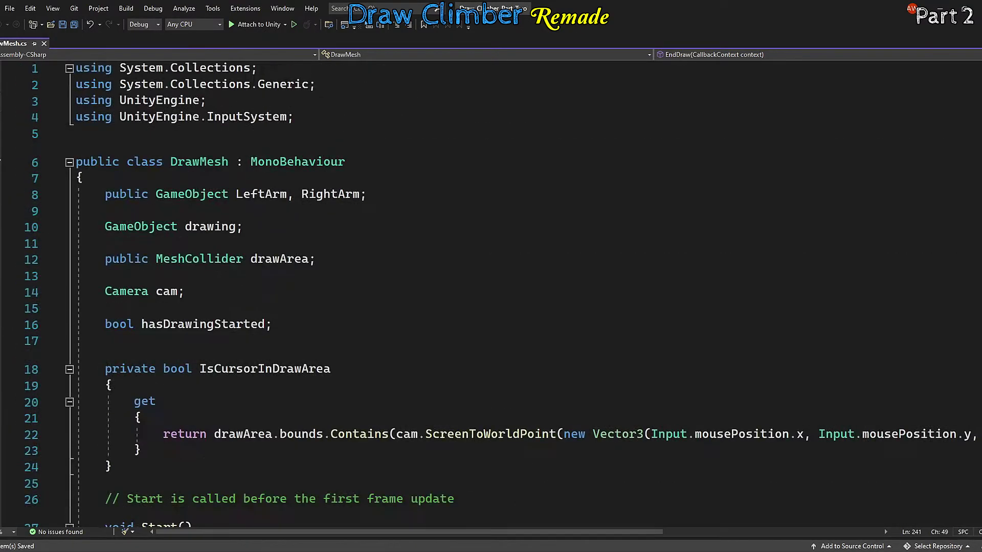
{"action": "left_click", "coordinate": [373, 117]}
{"action": "key", "text": "Return"}
{"action": "type", "text": "using UnityEngine.ProBuilder;"}
{"action": "key", "text": "Return"}
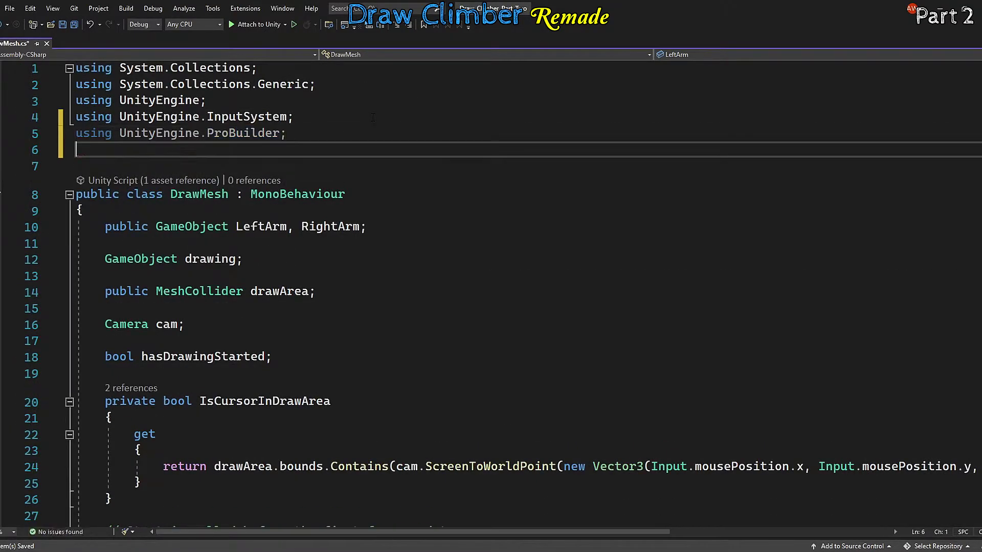
{"action": "type", "text": "using UnityEngine.ProBuilder.MeshOperations;"}
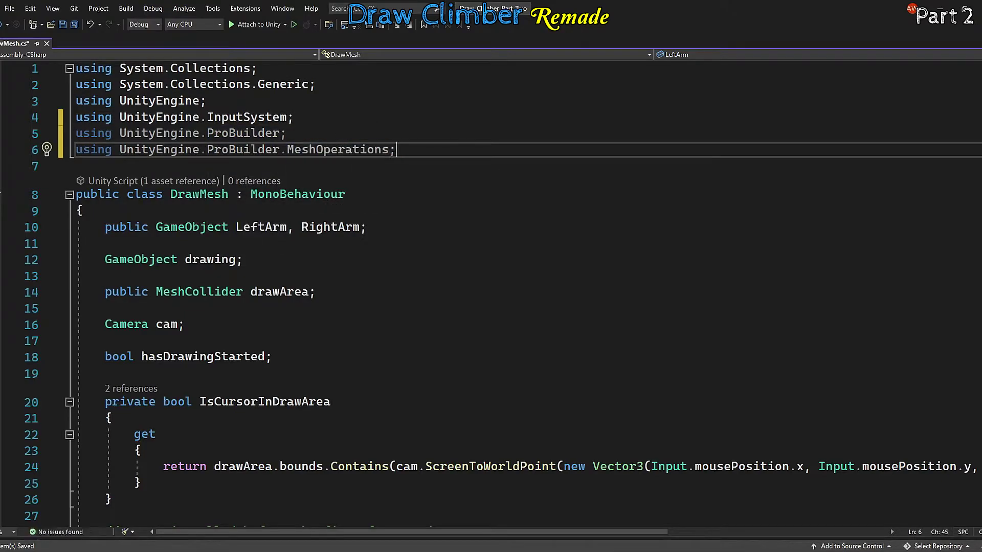
Step: Add an empty private void CalculateNormals() method below Redraw in the DrawMesh script
{"action": "left_click_drag", "start_coordinate": [975, 108], "coordinate": [975, 471]}
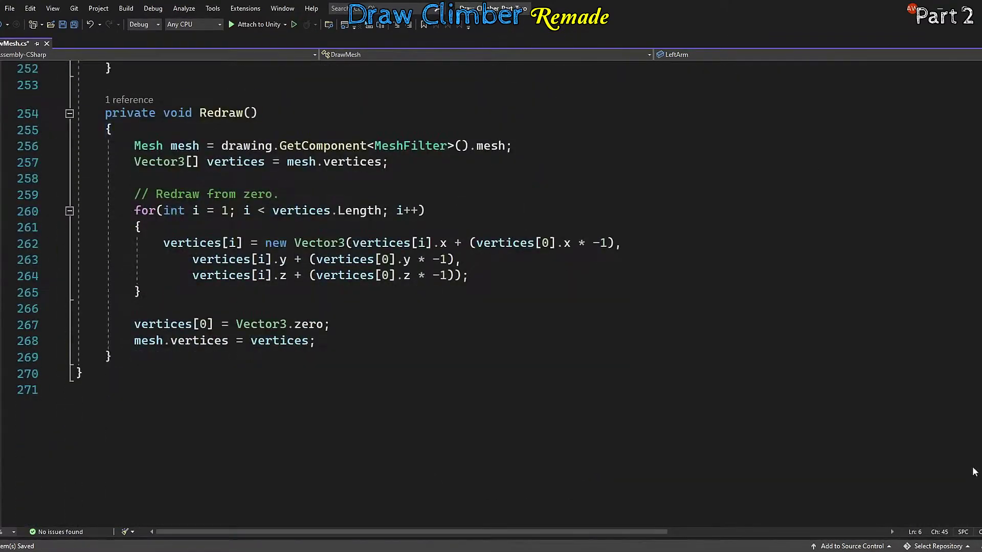
{"action": "left_click", "coordinate": [250, 356]}
{"action": "key", "text": "Return"}
{"action": "key", "text": "Return"}
{"action": "type", "text": "private void Cal"}
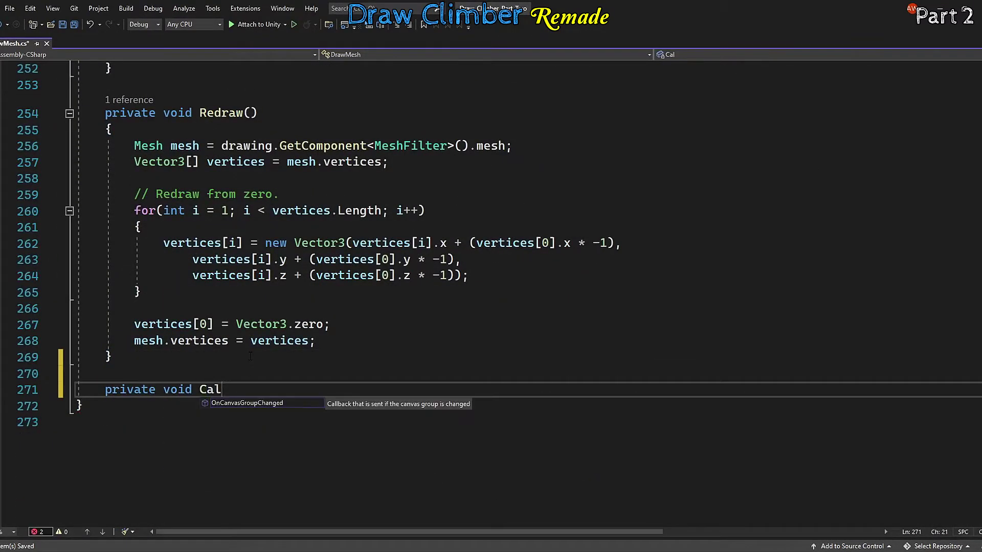
{"action": "type", "text": "culateNormals()"}
{"action": "key", "text": "Return"}
{"action": "type", "text": "{"}
{"action": "key", "text": "Return"}
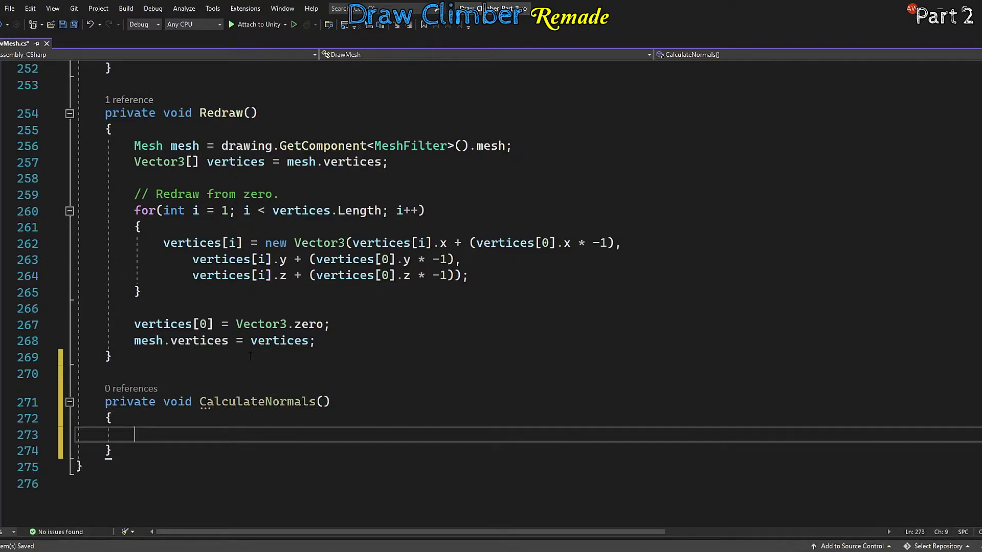
Step: In CalculateNormals, call new MeshImporter(drawing).Import() with an explanatory comment and store the drawing's ProBuilderMesh component in proMesh
{"action": "type", "text": "new MeshImporter(drawing"}
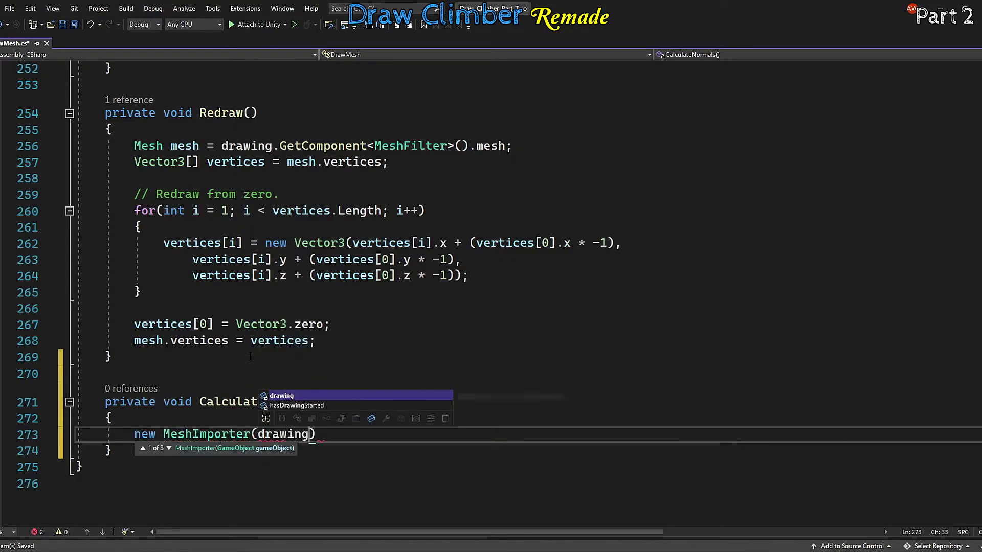
{"action": "type", "text": ").Import(); // adds probuilder"}
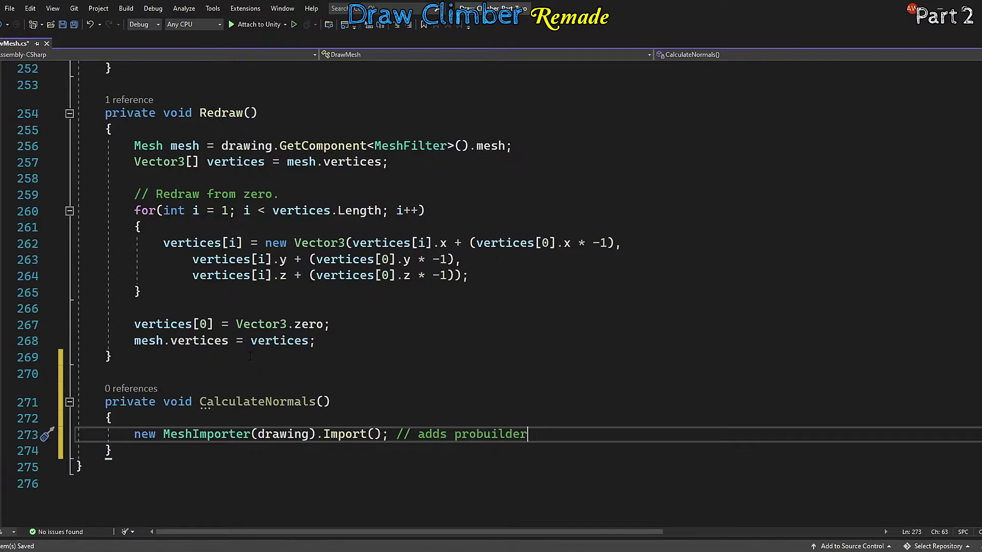
{"action": "key", "text": "Return"}
{"action": "key", "text": "Return"}
{"action": "type", "text": "ProBuilderMesh proMesh = drawing.get"}
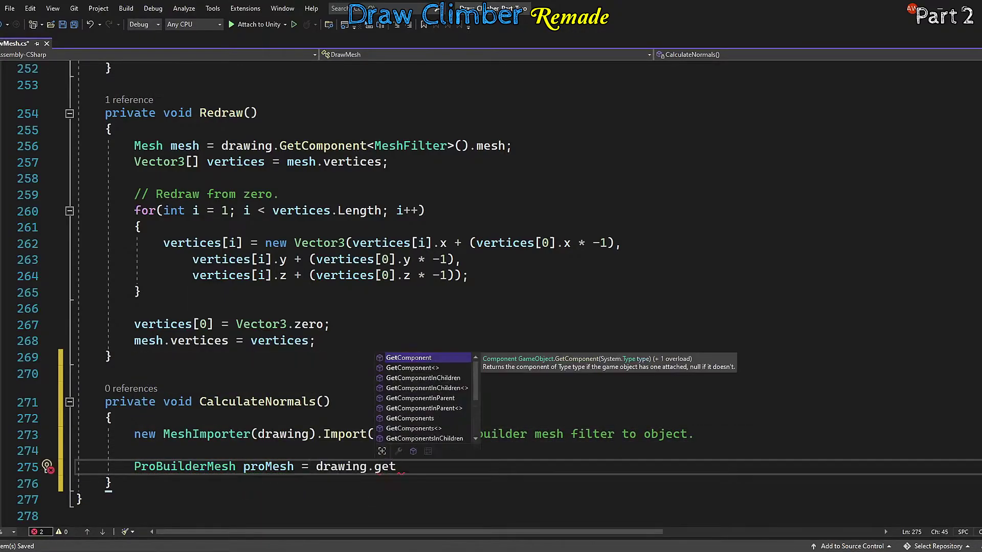
{"action": "scroll", "coordinate": [280, 295], "scroll_direction": "down", "scroll_amount": 5}
{"action": "type", "text": "<ProBuilderMesh>();"}
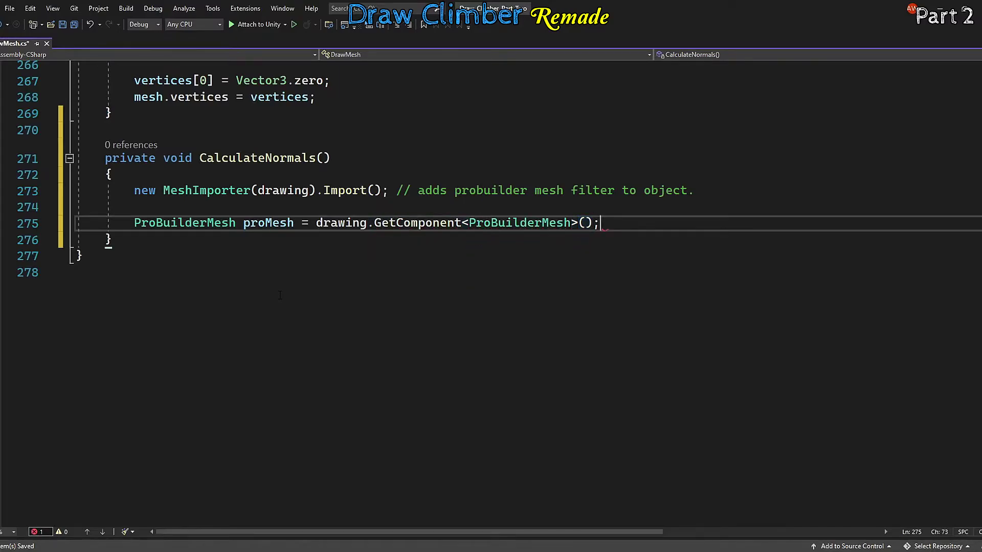
Step: Finish CalculateNormals with Normals.CalculateNormals(proMesh);, proMesh.ToMesh(); and proMesh.Refresh();
{"action": "key", "text": "Return"}
{"action": "key", "text": "Return"}
{"action": "type", "text": "Normals.CalculateNormals(proMesh);"}
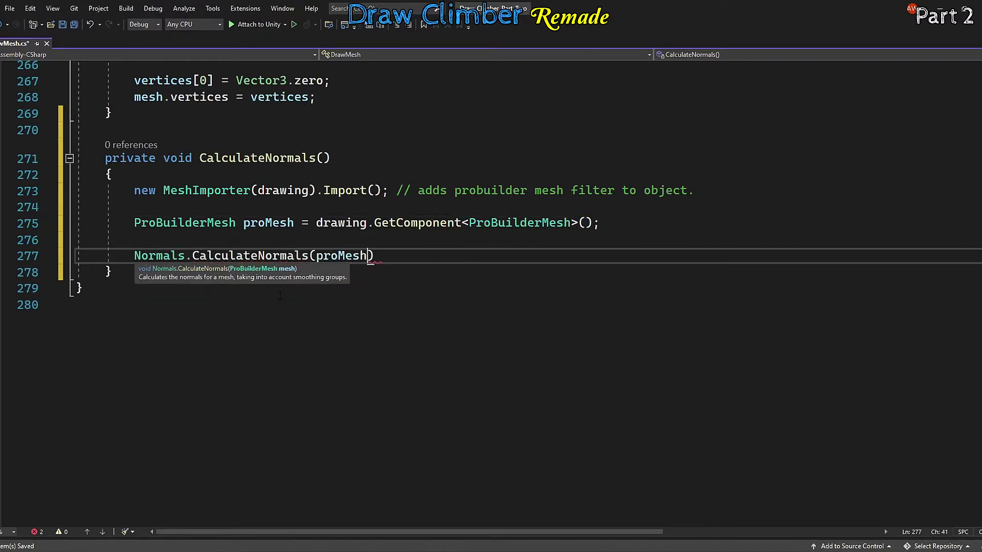
{"action": "key", "text": "Return"}
{"action": "key", "text": "Return"}
{"action": "type", "text": "proMesh.ToMesh();"}
{"action": "key", "text": "Return"}
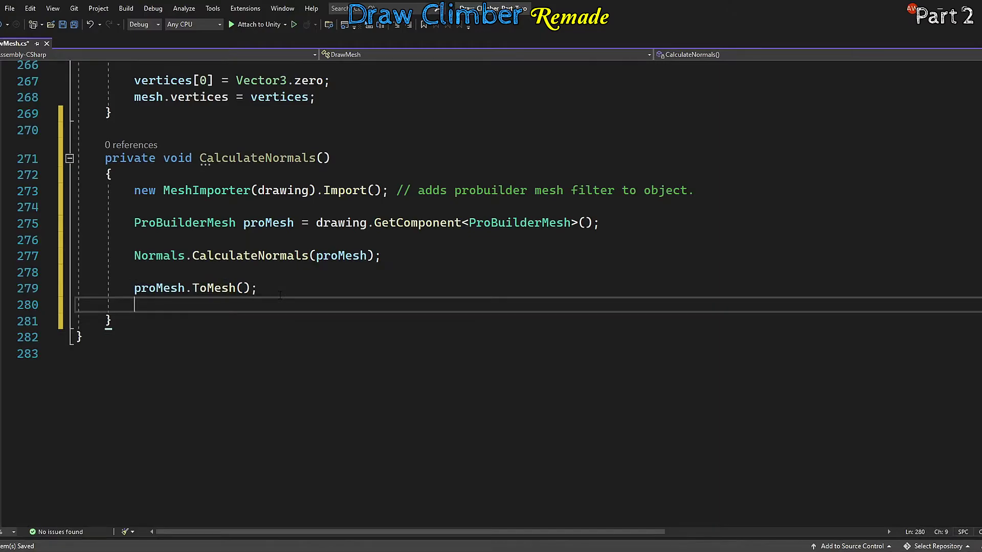
{"action": "type", "text": "proMesh.Refresh();"}
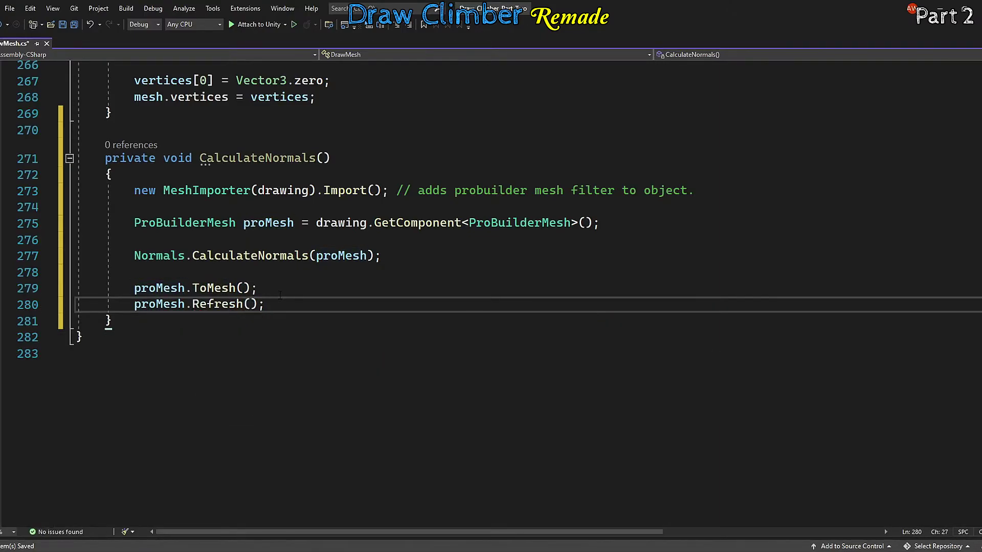
Step: Call CalculateNormals() directly after Redraw(); in the EndDraw method
{"action": "scroll", "coordinate": [281, 295], "scroll_direction": "up", "scroll_amount": 10}
{"action": "scroll", "coordinate": [284, 296], "scroll_direction": "up", "scroll_amount": 5}
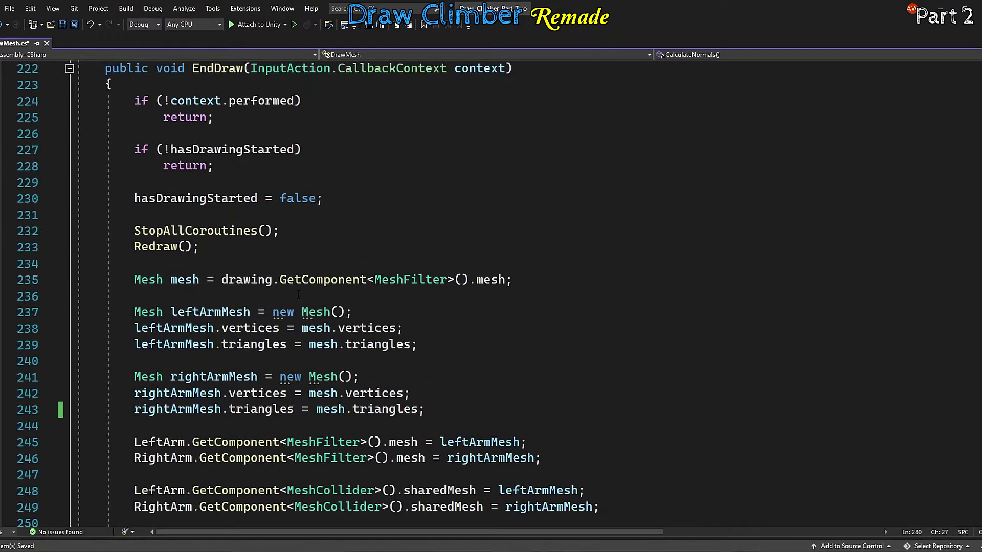
{"action": "left_click", "coordinate": [241, 248]}
{"action": "key", "text": "Return"}
{"action": "type", "text": "CalculateNormals()"}
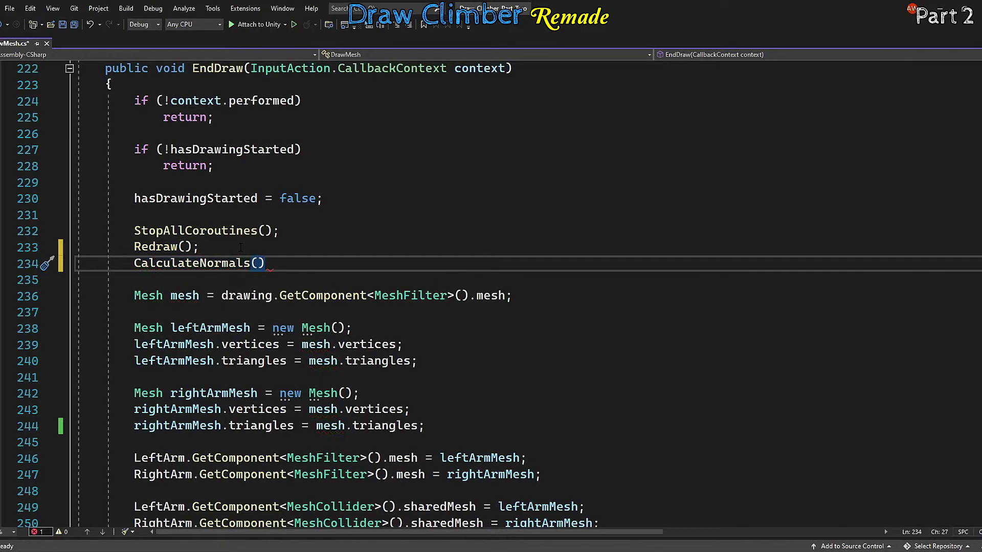
Step: Add leftArmMesh.normals = mesh.normals; below the leftArmMesh.triangles assignment in EndDraw
{"action": "left_click_drag", "start_coordinate": [418, 361], "coordinate": [134, 361]}
{"action": "scroll", "coordinate": [134, 361], "scroll_direction": "down", "scroll_amount": 3}
{"action": "left_click", "coordinate": [417, 215]}
{"action": "key", "text": "Return"}
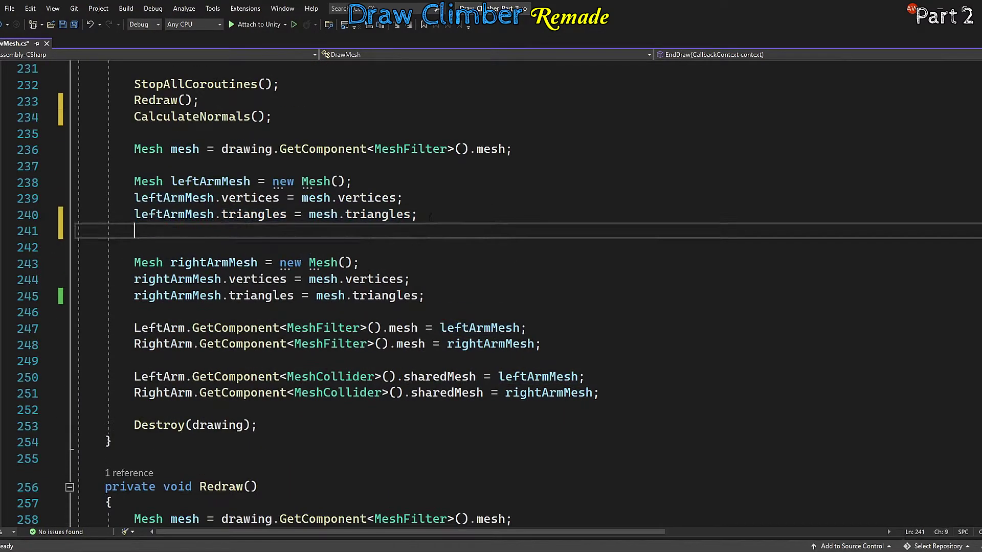
{"action": "type", "text": "leftArmMesh.normals = mesh.normals;"}
Step: Duplicate the normals assignment below the rightArmMesh.triangles line and change its target to rightArmMesh
{"action": "left_click_drag", "start_coordinate": [389, 231], "coordinate": [134, 231]}
{"action": "key", "text": "ctrl+c"}
{"action": "left_click", "coordinate": [427, 296]}
{"action": "key", "text": "Return"}
{"action": "key", "text": "ctrl+v"}
{"action": "double_click", "coordinate": [174, 312]}
{"action": "type", "text": "rightArmMesh"}
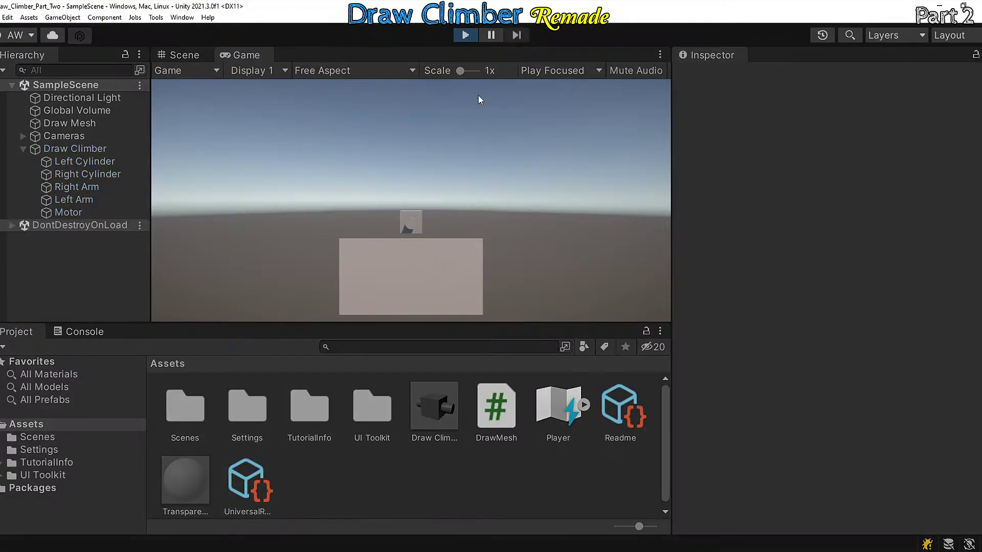
Step: Draw a curved line in the running game in Unity and inspect the resulting arms in the Scene view
{"action": "left_click_drag", "start_coordinate": [450, 293], "coordinate": [461, 268]}
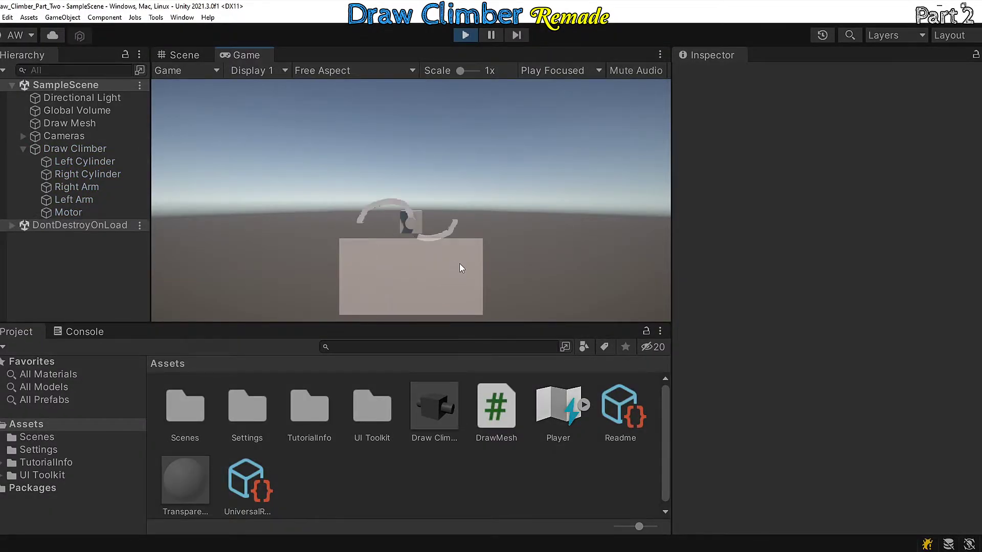
{"action": "left_click", "coordinate": [175, 58]}
{"action": "mouse_move", "coordinate": [377, 149]}
{"action": "right_mouse_down"}
{"action": "mouse_move", "coordinate": [272, 160]}
{"action": "mouse_move", "coordinate": [432, 159]}
{"action": "mouse_move", "coordinate": [341, 176]}
{"action": "mouse_move", "coordinate": [247, 167]}
{"action": "mouse_move", "coordinate": [221, 212]}
{"action": "mouse_move", "coordinate": [576, 220]}
{"action": "mouse_move", "coordinate": [392, 197]}
{"action": "right_mouse_up"}
{"action": "key", "text": "w"}
{"action": "key", "text": "d"}
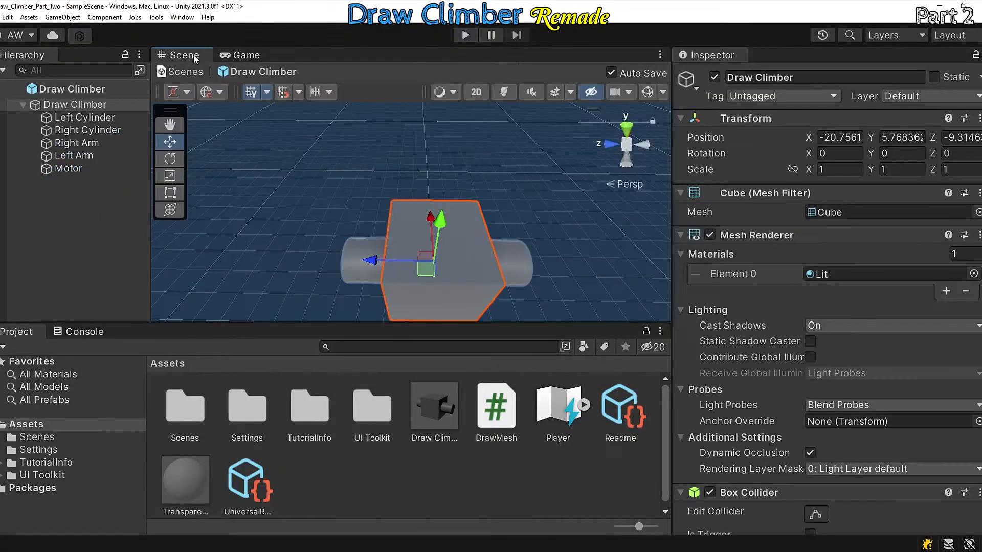
Step: Create a material named Charcoal in Assets and set its base colour to near black
{"action": "right_click", "coordinate": [351, 490]}
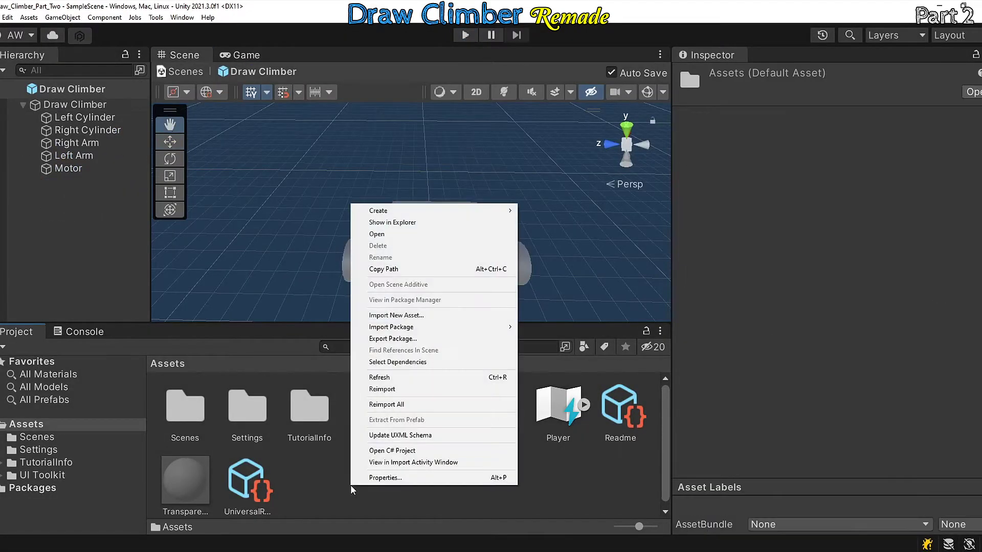
{"action": "mouse_move", "coordinate": [389, 210]}
{"action": "left_click", "coordinate": [565, 284]}
{"action": "type", "text": "Charcoal"}
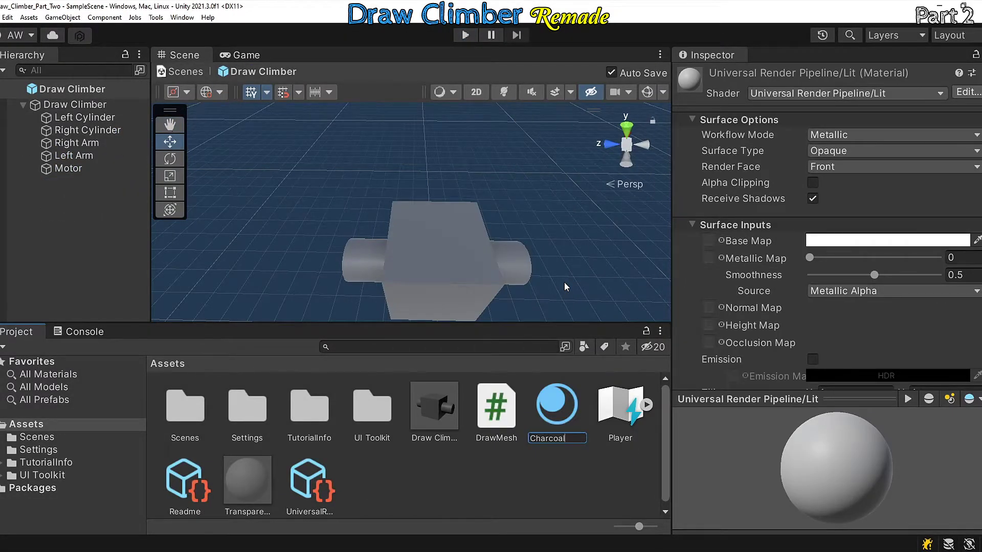
{"action": "key", "text": "Return"}
{"action": "left_click", "coordinate": [887, 240]}
{"action": "left_click", "coordinate": [866, 326]}
Step: Assign the Charcoal material to both the Right Arm and Left Arm of the Draw Climber prefab
{"action": "left_click", "coordinate": [76, 143]}
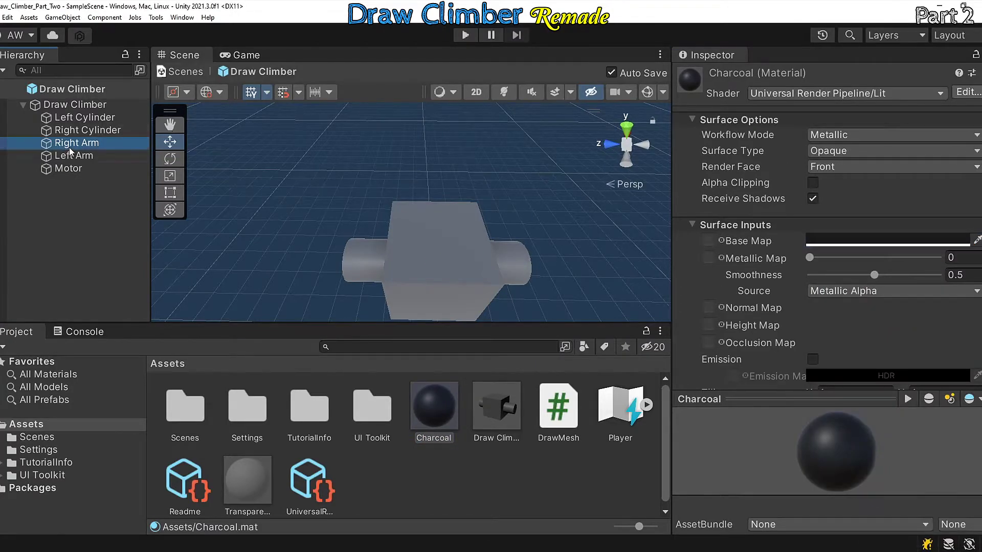
{"action": "left_click", "coordinate": [73, 156], "text": "shift"}
{"action": "left_click", "coordinate": [974, 273]}
{"action": "double_click", "coordinate": [458, 245]}
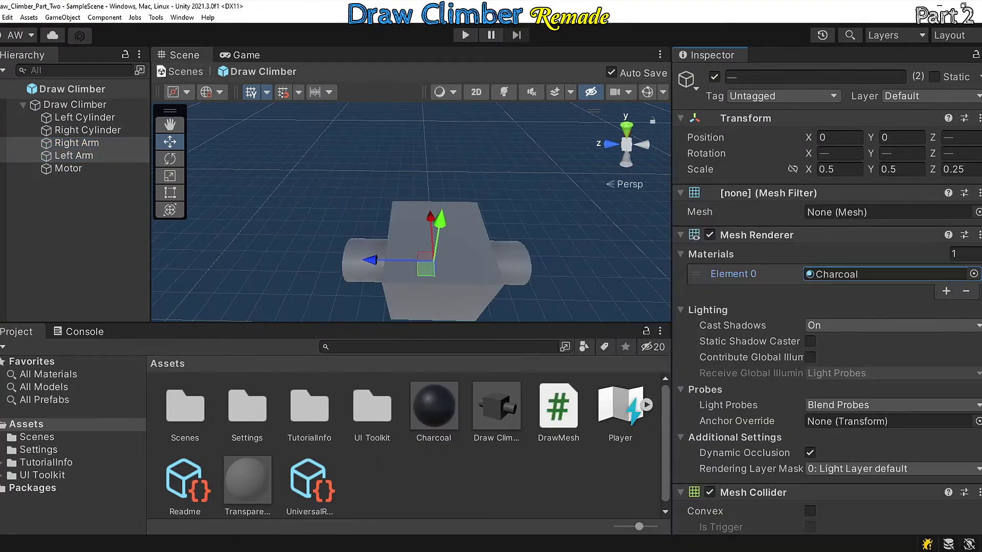
Step: Create a material named Blue with a strong blue base colour and apply it to the climber's cube body
{"action": "right_click", "coordinate": [404, 489]}
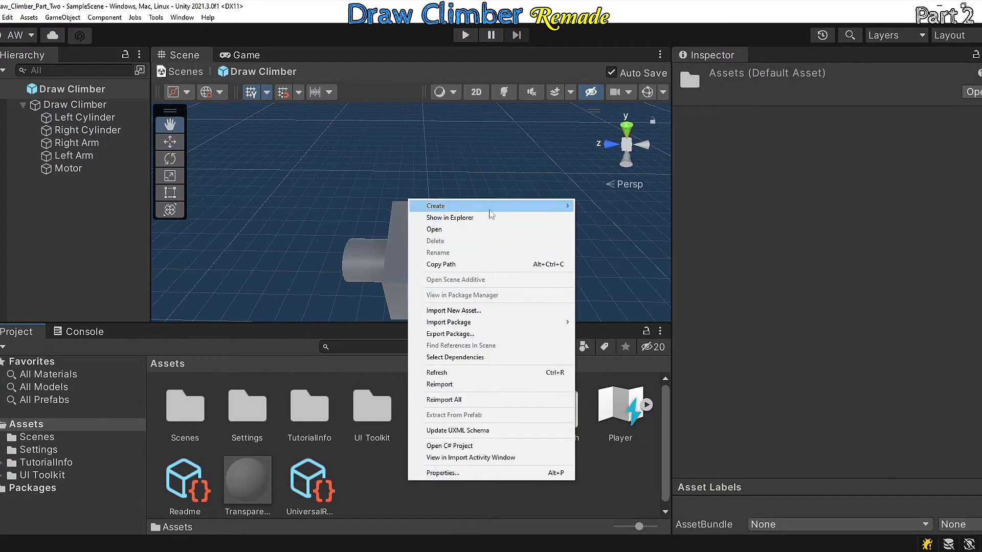
{"action": "mouse_move", "coordinate": [430, 202]}
{"action": "left_click", "coordinate": [617, 288]}
{"action": "key", "text": "Return"}
{"action": "left_click", "coordinate": [880, 241]}
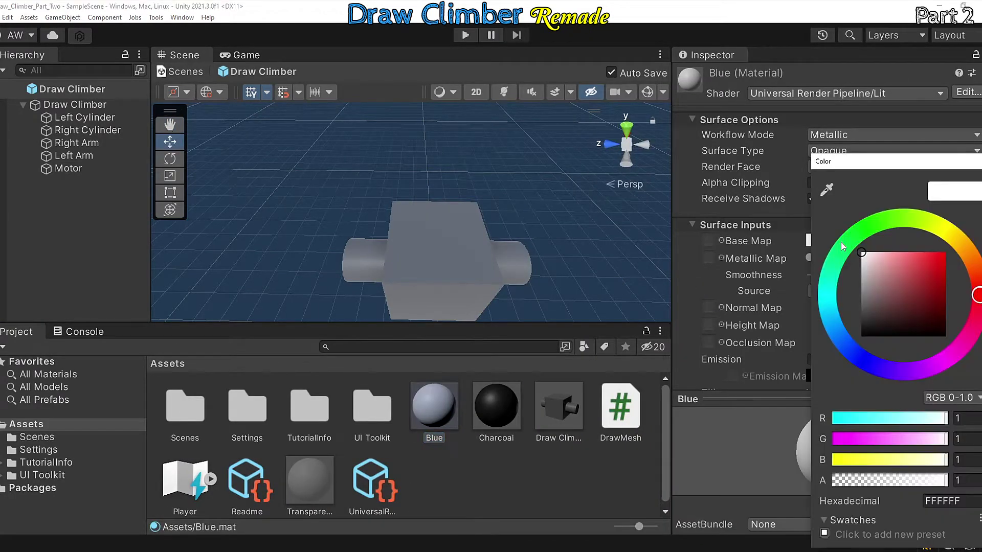
{"action": "left_click", "coordinate": [843, 342]}
{"action": "left_click_drag", "start_coordinate": [928, 264], "coordinate": [940, 243]}
{"action": "left_click_drag", "start_coordinate": [847, 348], "coordinate": [850, 350]}
{"action": "left_click_drag", "start_coordinate": [435, 405], "coordinate": [440, 266]}
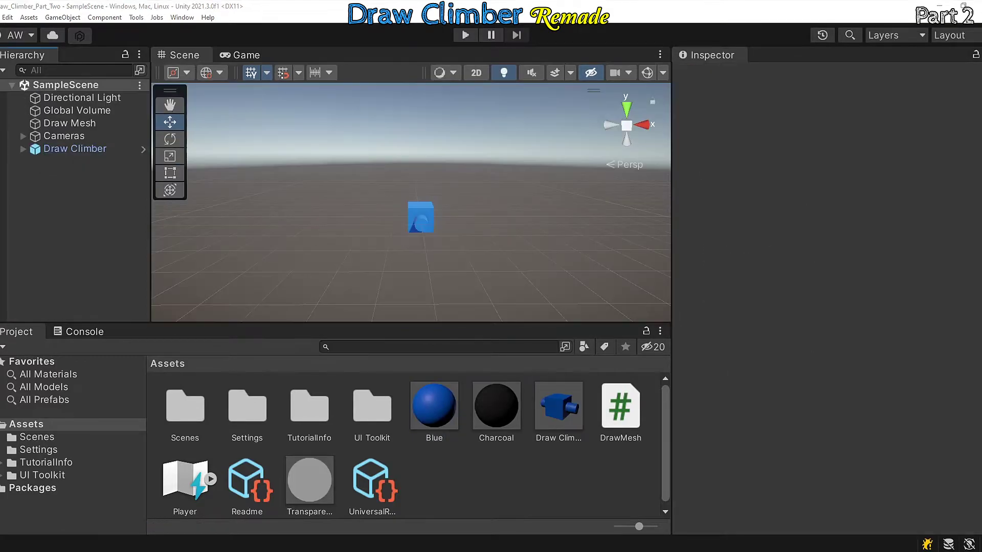
Step: Add a Plane to SampleScene at position 0, -1.63, 0 and set its X scale to 100
{"action": "right_click", "coordinate": [57, 207]}
{"action": "mouse_move", "coordinate": [132, 344]}
{"action": "left_click", "coordinate": [246, 387]}
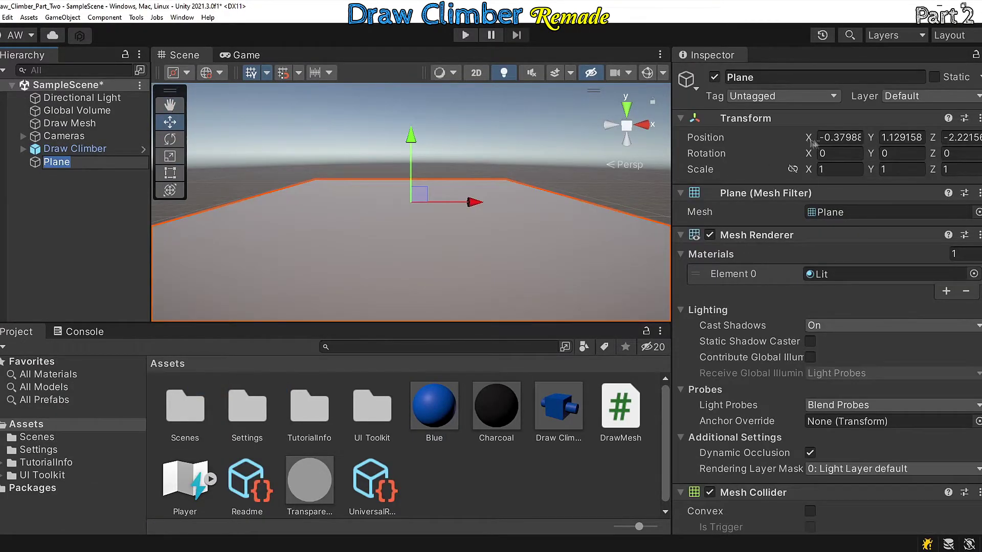
{"action": "left_click", "coordinate": [902, 137]}
{"action": "type", "text": "0"}
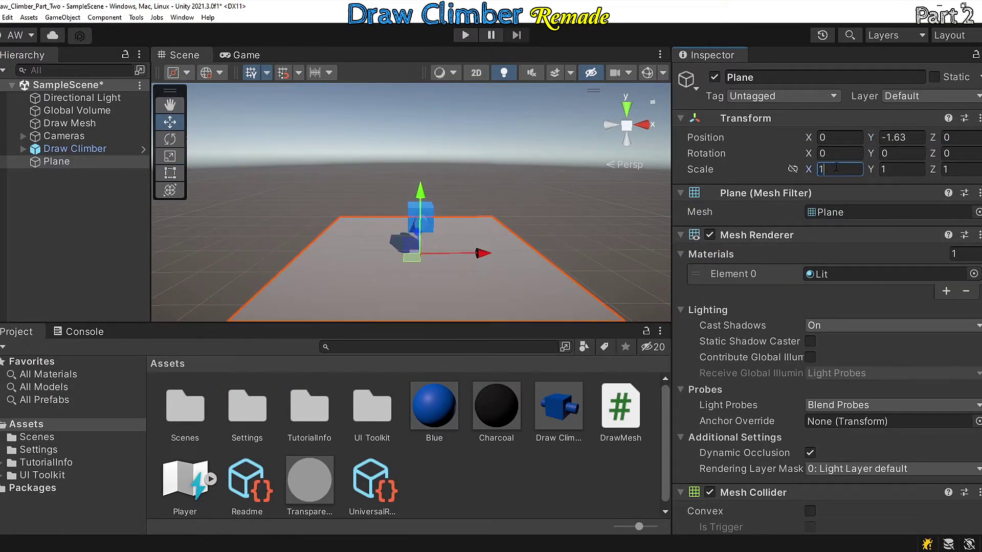
{"action": "type", "text": "00"}
{"action": "key", "text": "Return"}
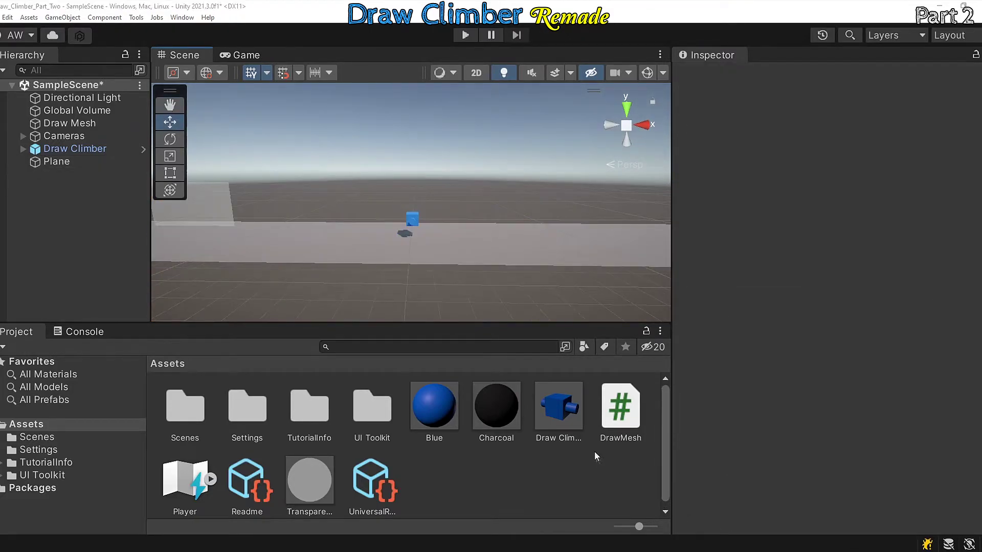
Step: Open the Draw Climber prefab and add a Rigidbody component to its root and all five child objects
{"action": "double_click", "coordinate": [575, 420]}
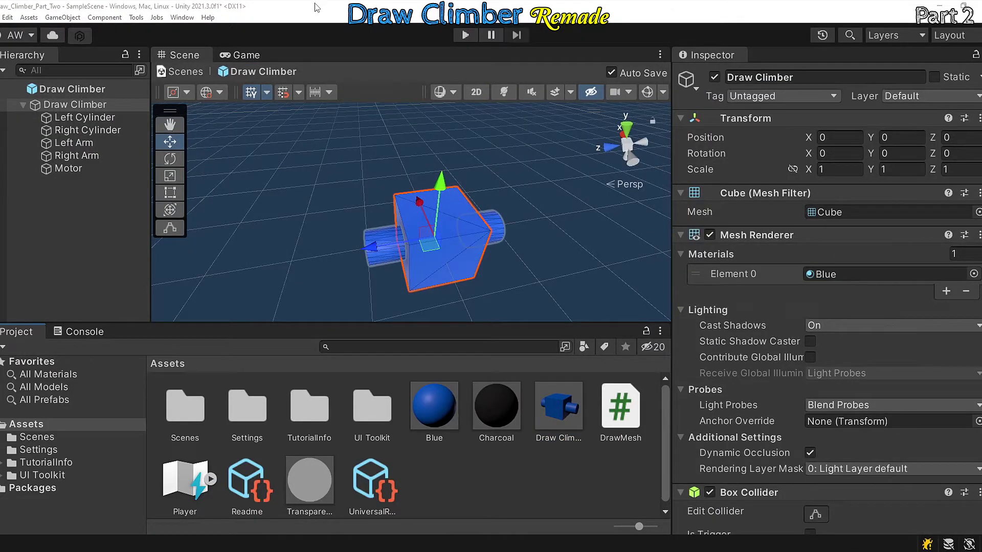
{"action": "left_click", "coordinate": [103, 167], "text": "shift"}
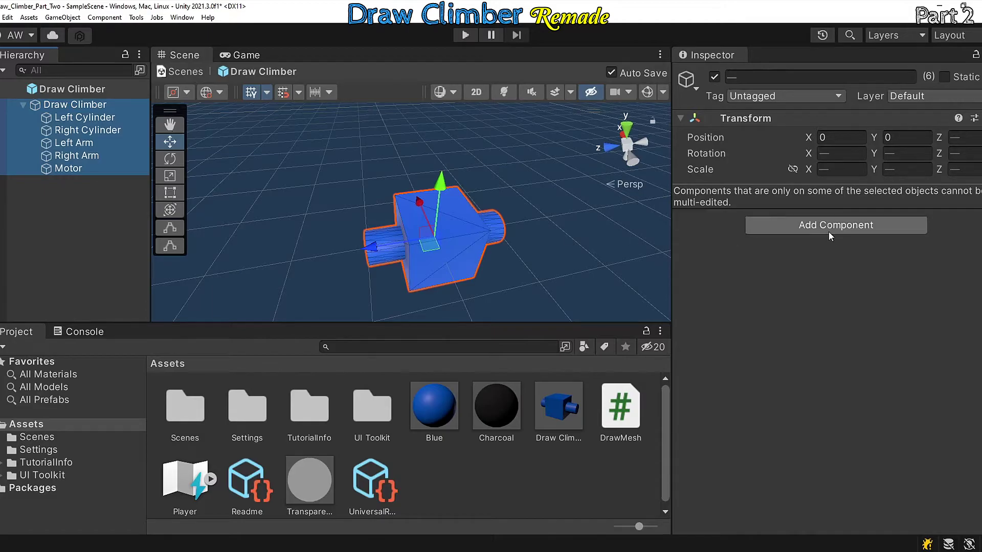
{"action": "left_click", "coordinate": [828, 232]}
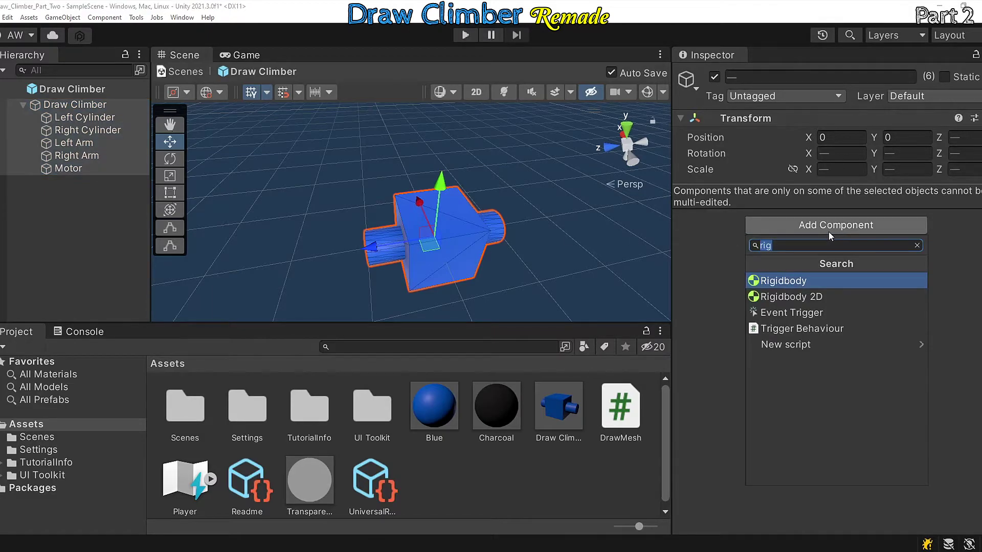
{"action": "left_click", "coordinate": [818, 281]}
Step: Run the game and test in the Scene view whether the climber's parts separate, lifting the Left Cylinder
{"action": "left_click", "coordinate": [465, 35]}
{"action": "left_click", "coordinate": [185, 60]}
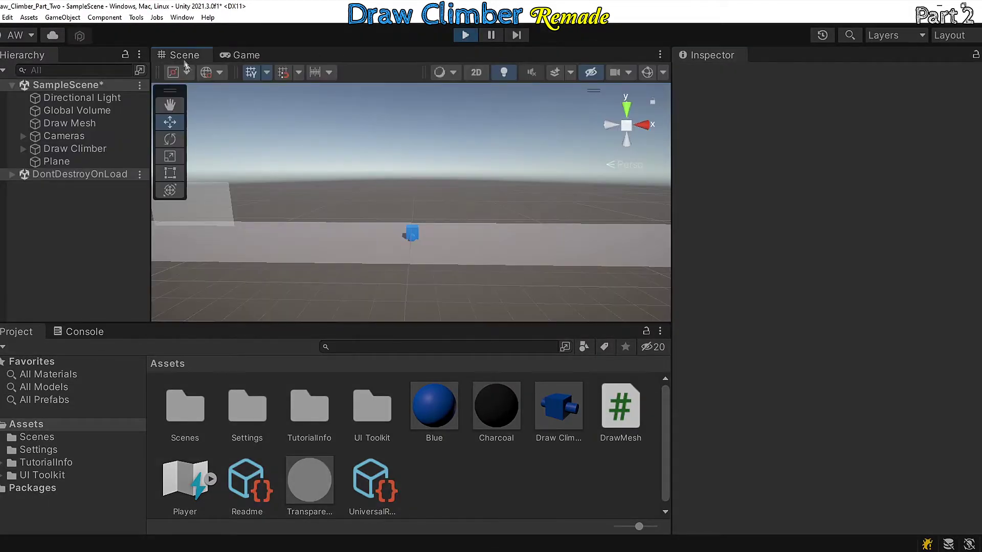
{"action": "mouse_move", "coordinate": [423, 191]}
{"action": "right_mouse_down"}
{"action": "mouse_move", "coordinate": [427, 218]}
{"action": "mouse_move", "coordinate": [322, 224]}
{"action": "mouse_move", "coordinate": [432, 220]}
{"action": "right_mouse_up"}
{"action": "key", "text": "w"}
{"action": "left_click", "coordinate": [398, 242]}
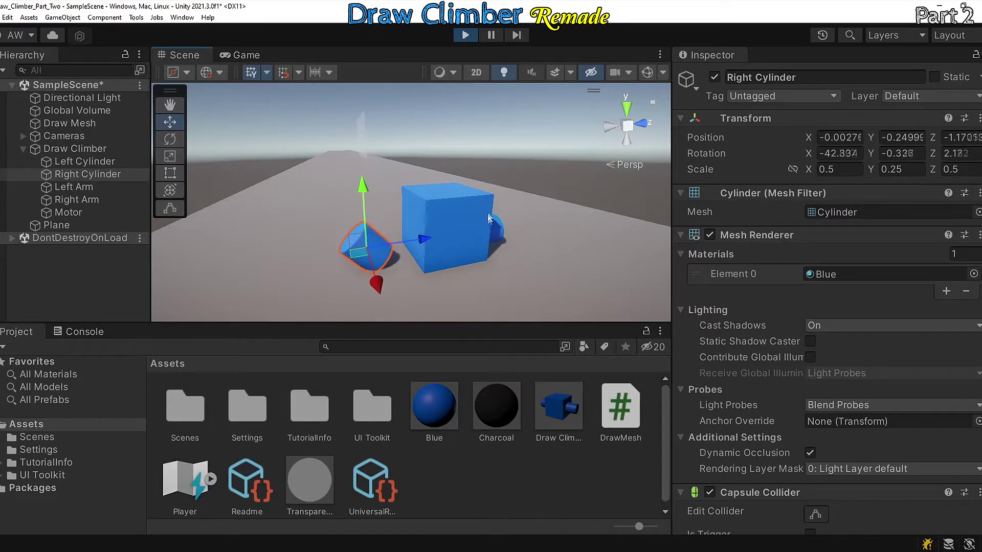
{"action": "left_click", "coordinate": [432, 204]}
{"action": "left_click", "coordinate": [496, 222]}
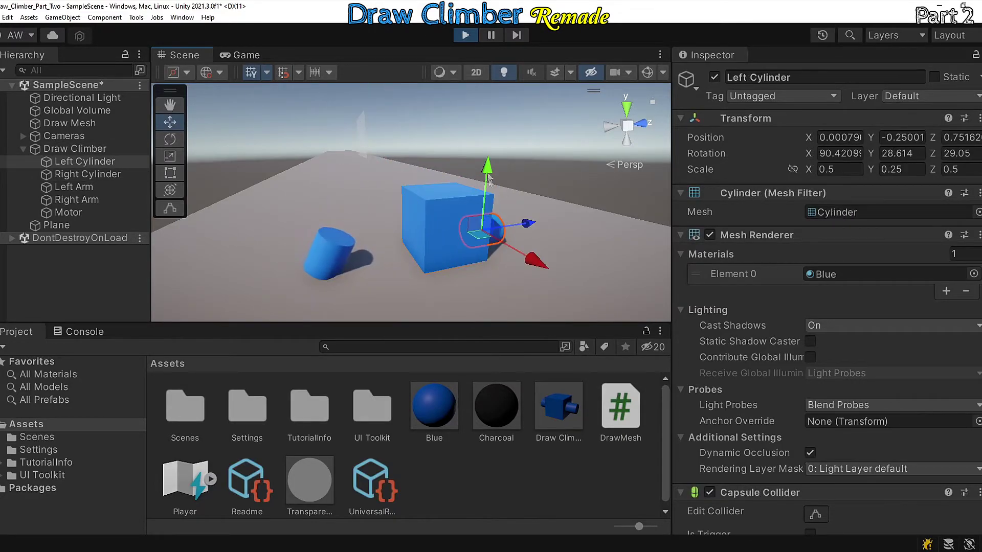
{"action": "left_click_drag", "start_coordinate": [487, 171], "coordinate": [493, 84]}
{"action": "left_click", "coordinate": [472, 223]}
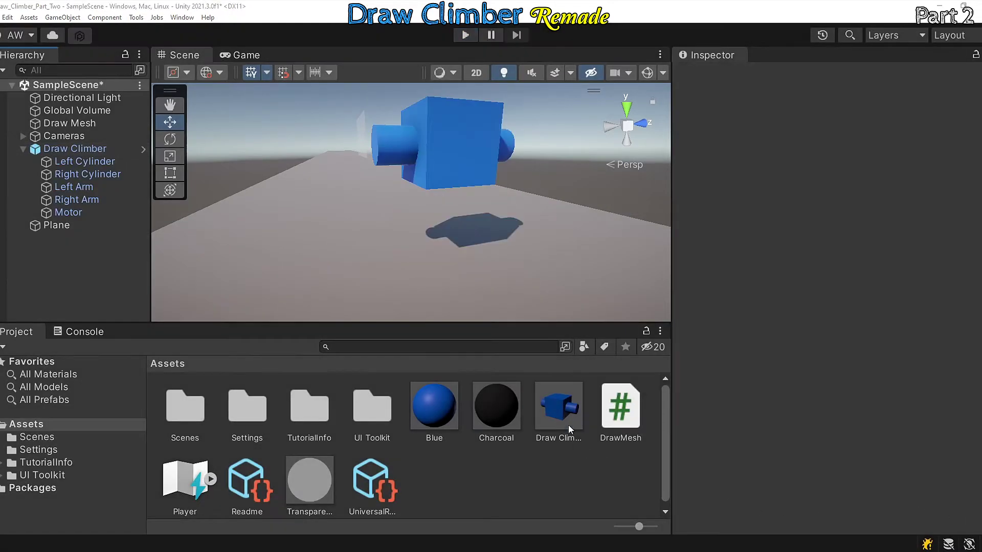
Step: Open the Draw Climber prefab and add a Fixed Joint to its root with Left Cylinder as the connected body
{"action": "double_click", "coordinate": [571, 430]}
{"action": "scroll", "coordinate": [838, 225], "scroll_direction": "down", "scroll_amount": 10}
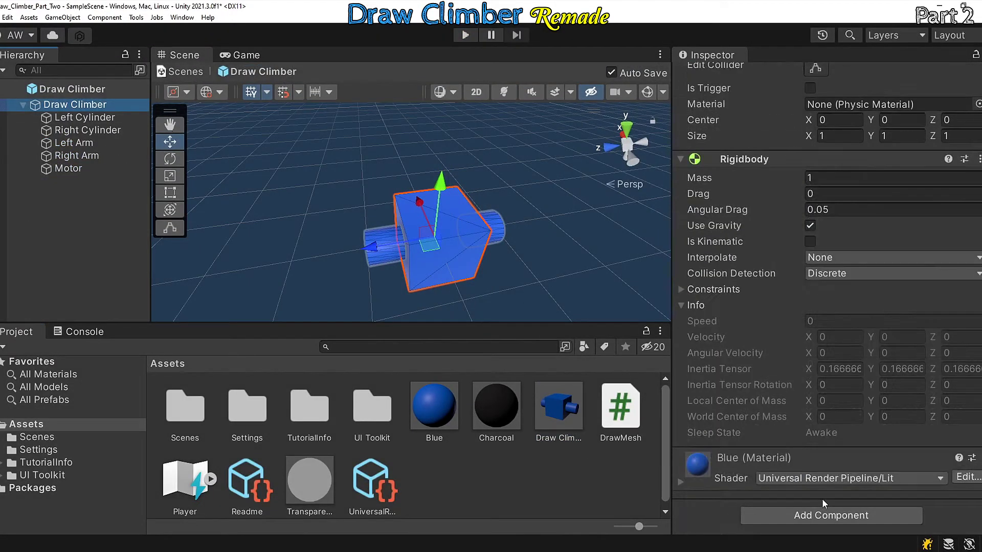
{"action": "left_click", "coordinate": [823, 519]}
{"action": "type", "text": "fix"}
{"action": "left_click", "coordinate": [787, 349]}
{"action": "left_click", "coordinate": [974, 450]}
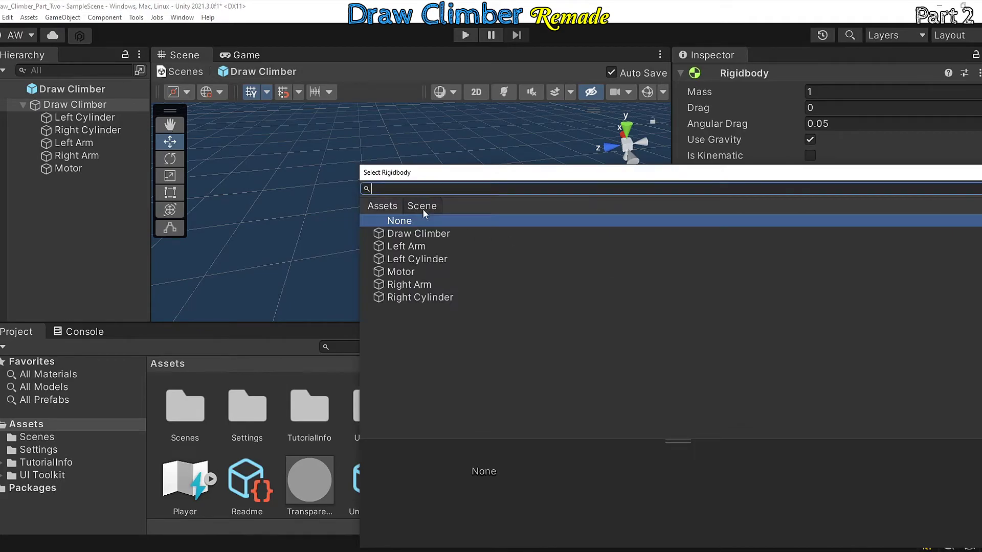
{"action": "left_click", "coordinate": [417, 259]}
{"action": "left_click", "coordinate": [975, 172]}
Step: Add a second Fixed Joint to the Draw Climber root with Right Cylinder as the connected body
{"action": "scroll", "coordinate": [870, 368], "scroll_direction": "down", "scroll_amount": 2}
{"action": "left_click", "coordinate": [819, 520]}
{"action": "left_click", "coordinate": [787, 346]}
{"action": "scroll", "coordinate": [838, 348], "scroll_direction": "down", "scroll_amount": 3}
{"action": "left_click", "coordinate": [975, 351]}
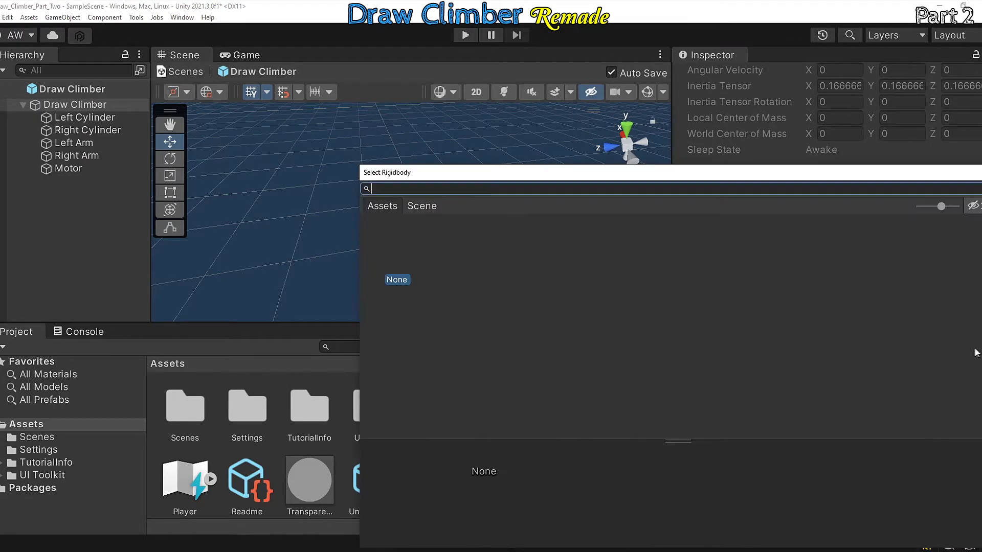
{"action": "double_click", "coordinate": [420, 297]}
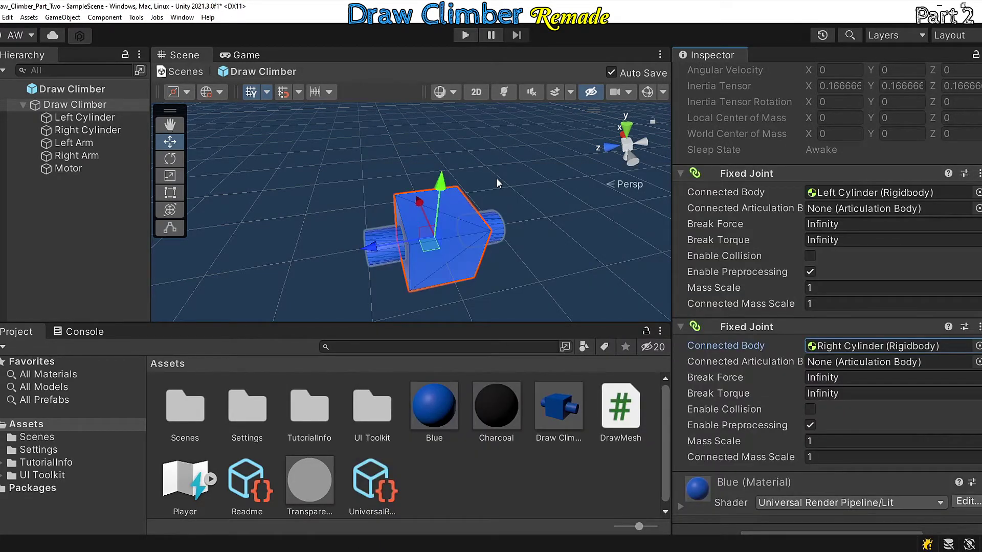
Step: Run the game and test in the Scene view whether the climber's cube and cylinders hold together
{"action": "left_click", "coordinate": [465, 35]}
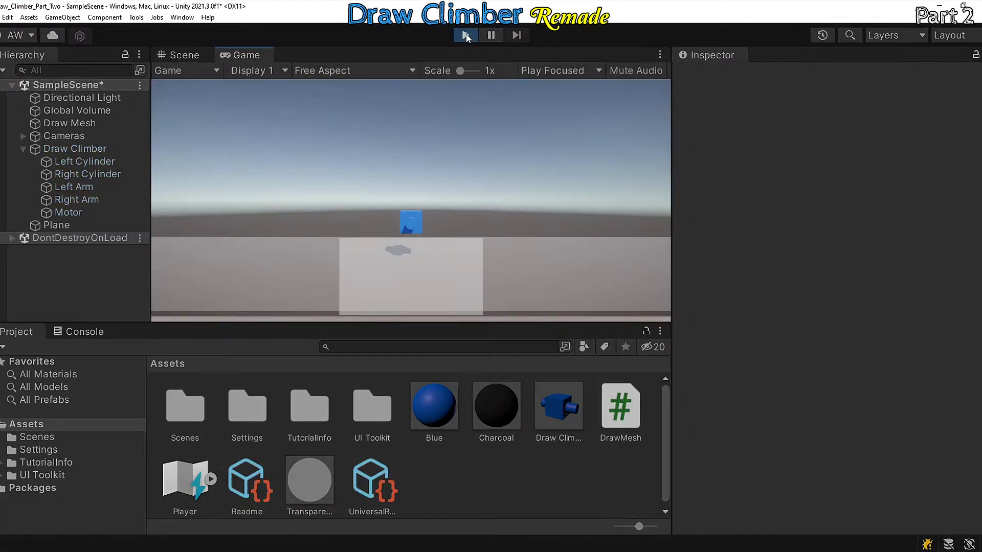
{"action": "left_click", "coordinate": [184, 54]}
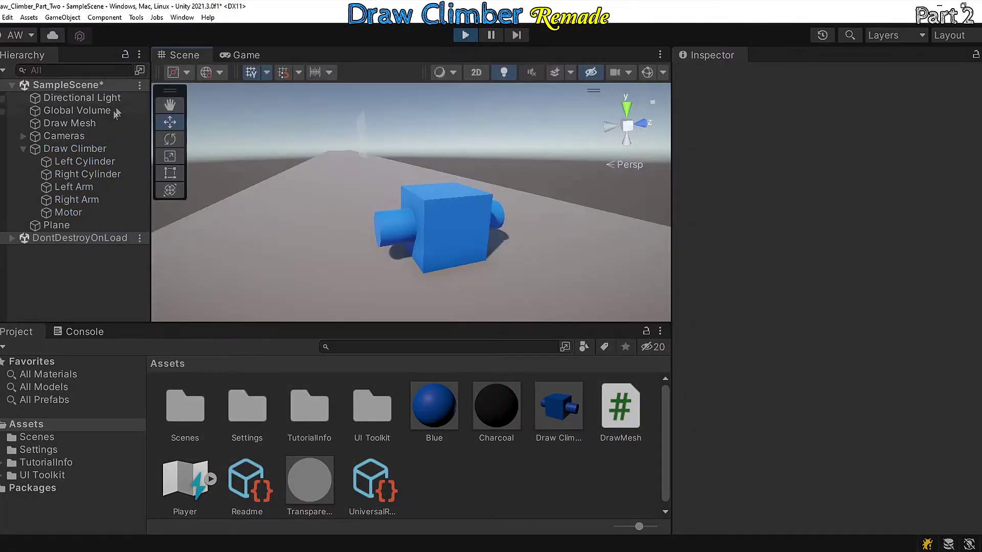
{"action": "left_click", "coordinate": [412, 202]}
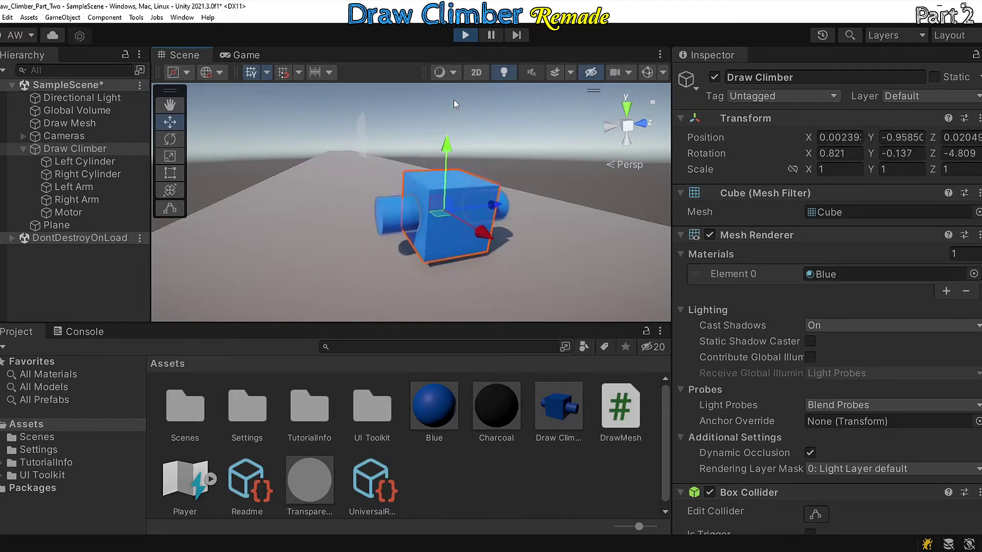
{"action": "left_click", "coordinate": [464, 35]}
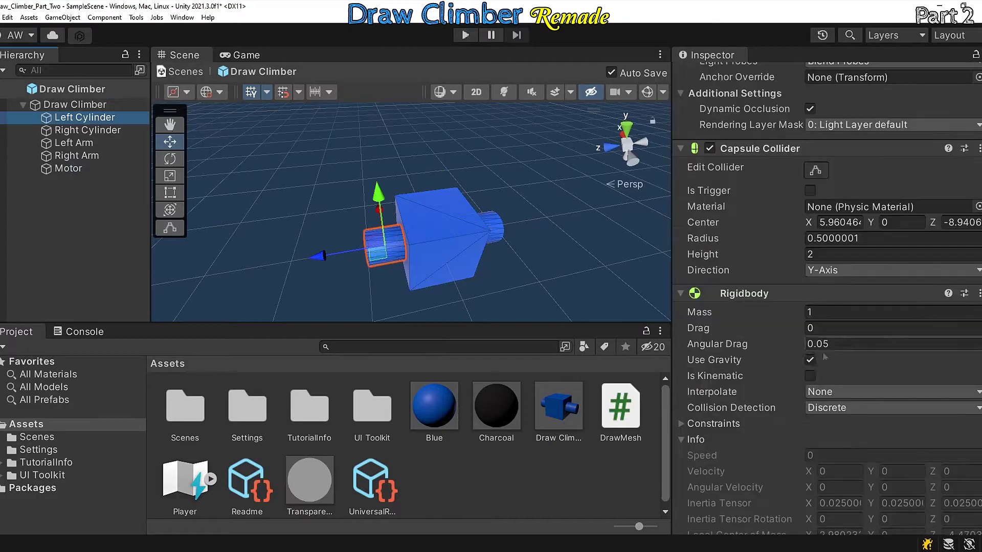
Step: Add a Fixed Joint to the prefab's Left Cylinder with Draw Climber as the connected body
{"action": "scroll", "coordinate": [824, 357], "scroll_direction": "down", "scroll_amount": 5}
{"action": "left_click", "coordinate": [818, 516]}
{"action": "left_click", "coordinate": [791, 356]}
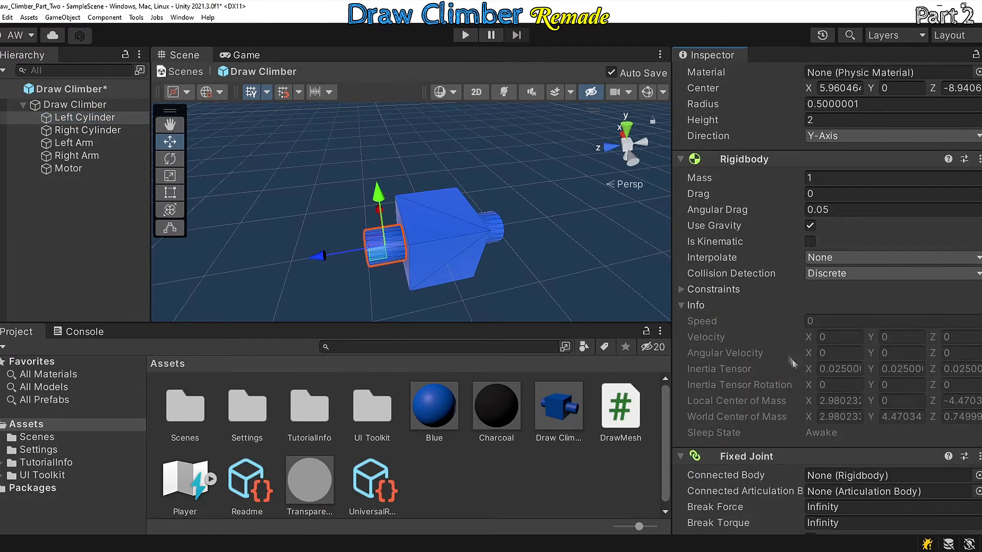
{"action": "scroll", "coordinate": [798, 363], "scroll_direction": "down", "scroll_amount": 5}
{"action": "left_click", "coordinate": [979, 326]}
{"action": "left_click", "coordinate": [433, 208]}
{"action": "double_click", "coordinate": [418, 233]}
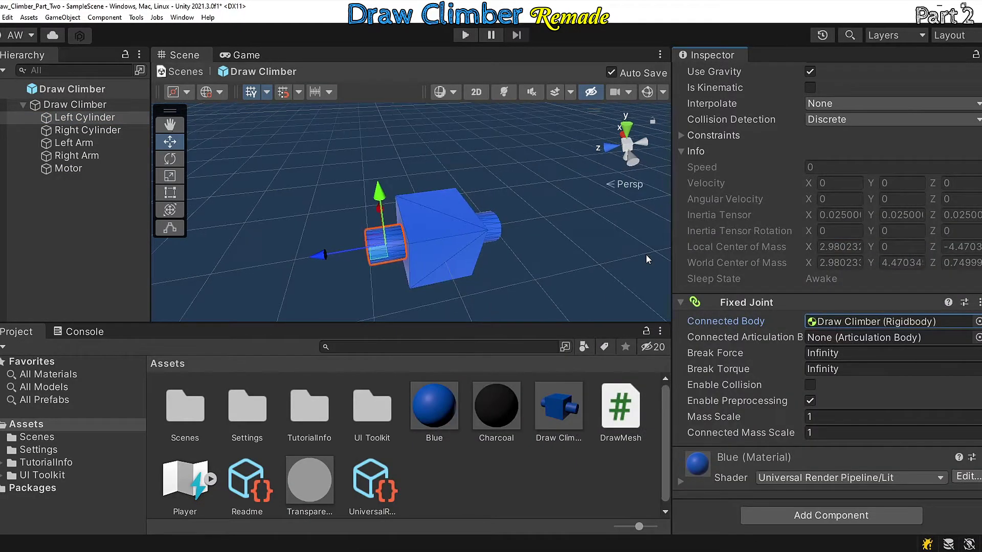
Step: Add a Fixed Joint to the Right Cylinder with Draw Climber as the connected body
{"action": "left_click", "coordinate": [87, 130]}
{"action": "left_click", "coordinate": [836, 518]}
{"action": "left_click", "coordinate": [781, 350]}
{"action": "scroll", "coordinate": [803, 353], "scroll_direction": "down", "scroll_amount": 5}
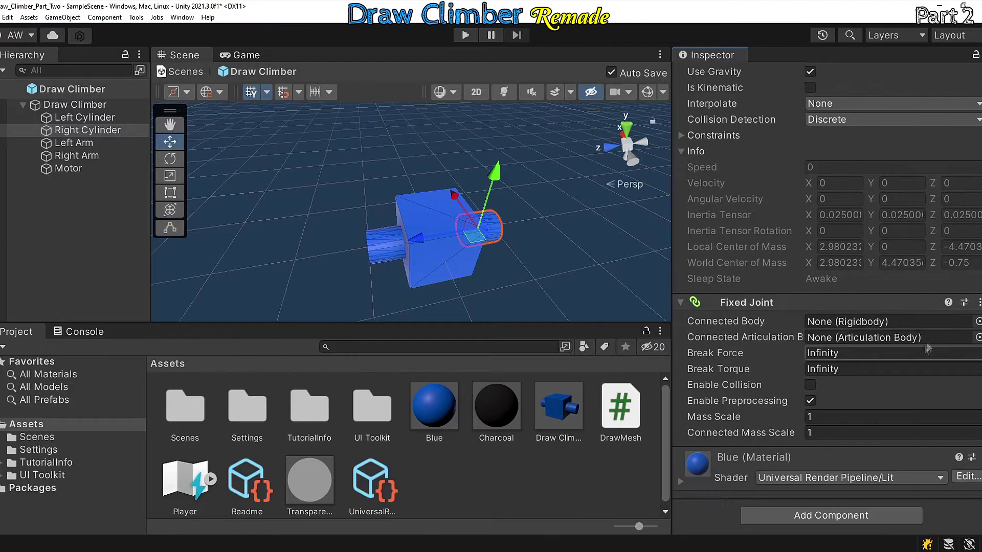
{"action": "left_click", "coordinate": [979, 323]}
{"action": "left_click", "coordinate": [409, 209]}
{"action": "left_click", "coordinate": [412, 234]}
{"action": "left_click", "coordinate": [413, 235]}
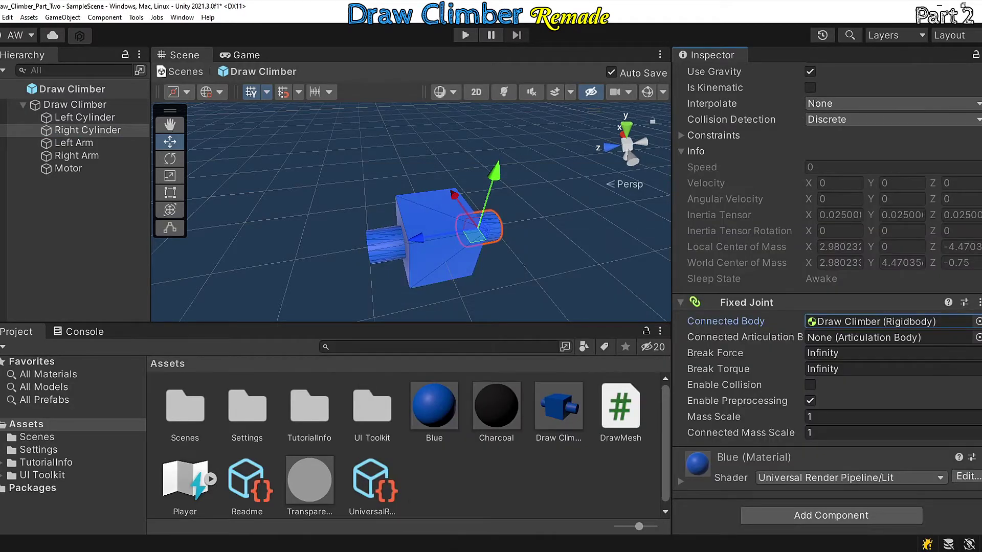
Step: Add a Fixed Joint to both Left Arm and Right Arm with Motor as the connected body
{"action": "left_click", "coordinate": [74, 142]}
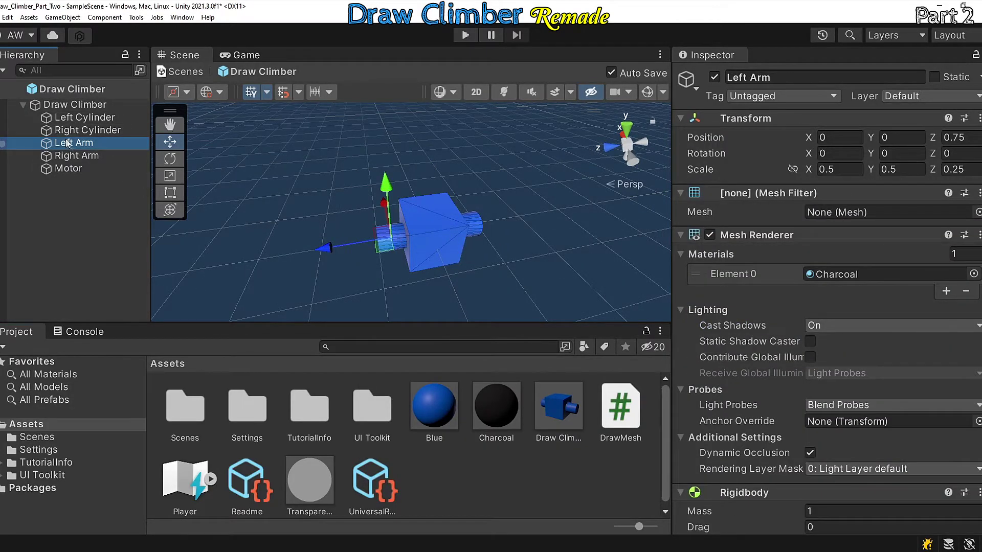
{"action": "left_click", "coordinate": [77, 156], "text": "ctrl"}
{"action": "scroll", "coordinate": [828, 306], "scroll_direction": "down", "scroll_amount": 5}
{"action": "left_click", "coordinate": [800, 516]}
{"action": "left_click", "coordinate": [788, 350]}
{"action": "scroll", "coordinate": [801, 389], "scroll_direction": "down", "scroll_amount": 2}
{"action": "left_click", "coordinate": [979, 390]}
{"action": "left_click", "coordinate": [423, 207]}
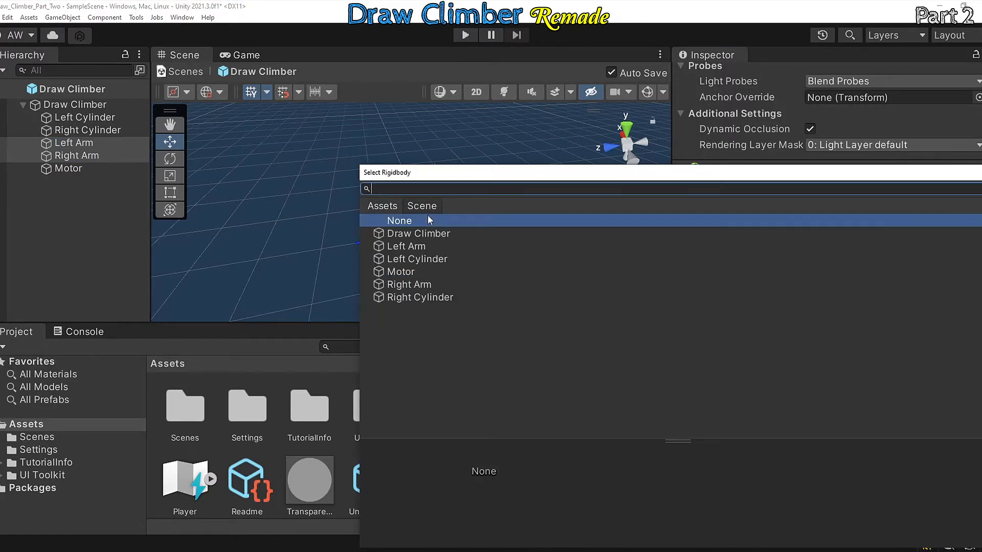
{"action": "left_click", "coordinate": [410, 271]}
{"action": "left_click", "coordinate": [979, 170]}
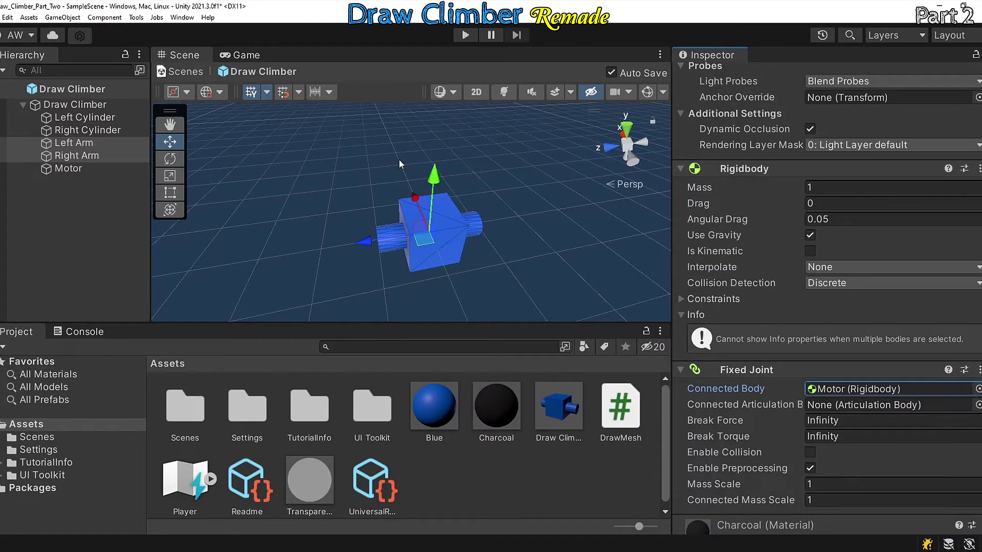
Step: Add a Hinge Joint to the Motor with Draw Climber as the connected body
{"action": "left_click", "coordinate": [123, 168]}
{"action": "left_click", "coordinate": [828, 513]}
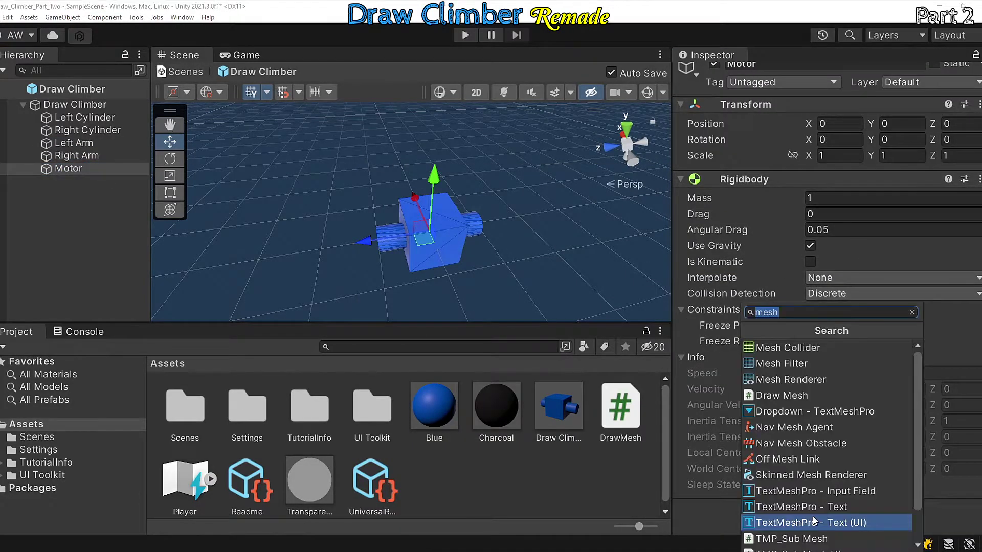
{"action": "type", "text": "hinge"}
{"action": "key", "text": "Return"}
{"action": "scroll", "coordinate": [812, 286], "scroll_direction": "down", "scroll_amount": 1}
{"action": "left_click", "coordinate": [977, 166]}
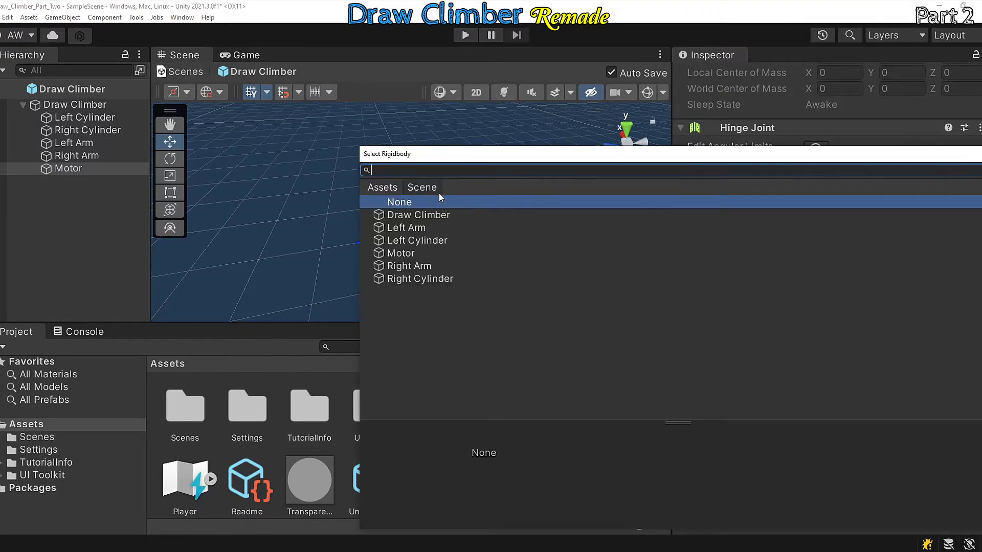
{"action": "left_click", "coordinate": [418, 215]}
{"action": "left_click", "coordinate": [859, 213]}
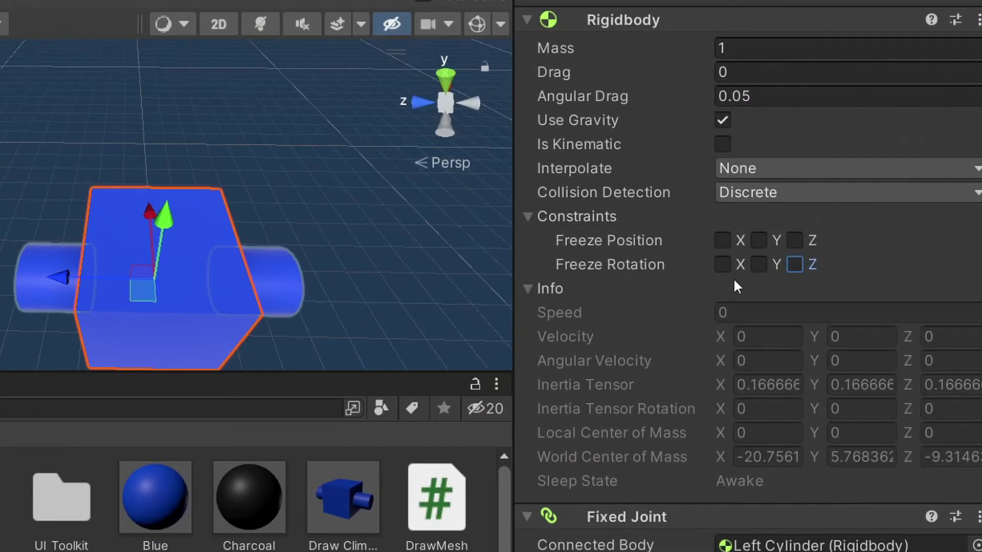
Step: Freeze the X, Y and Z rotation in the Rigidbody constraints of the Draw Climber root
{"action": "left_click", "coordinate": [731, 264]}
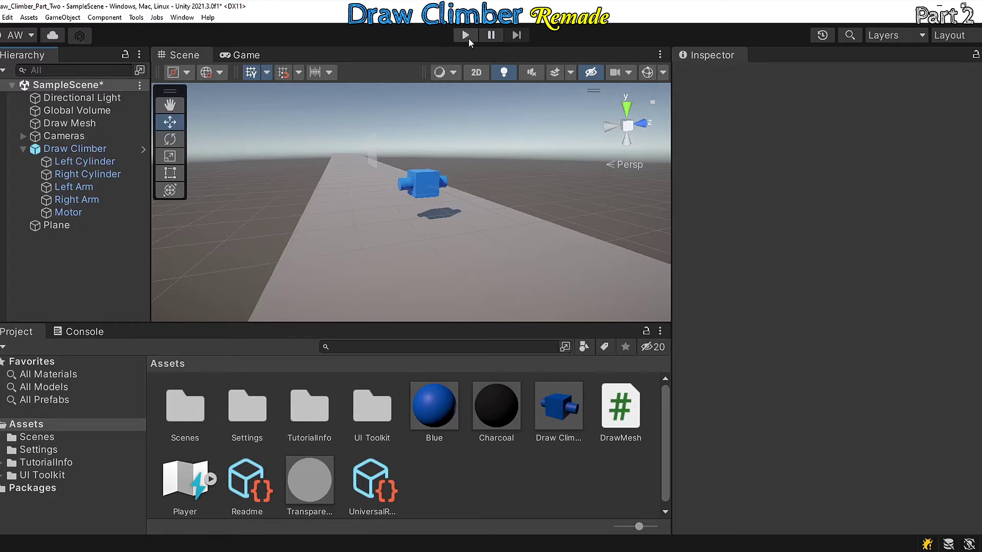
Step: Run the game, draw an open loop as the arm shape and examine the moving climber in the Scene view
{"action": "left_click", "coordinate": [466, 35]}
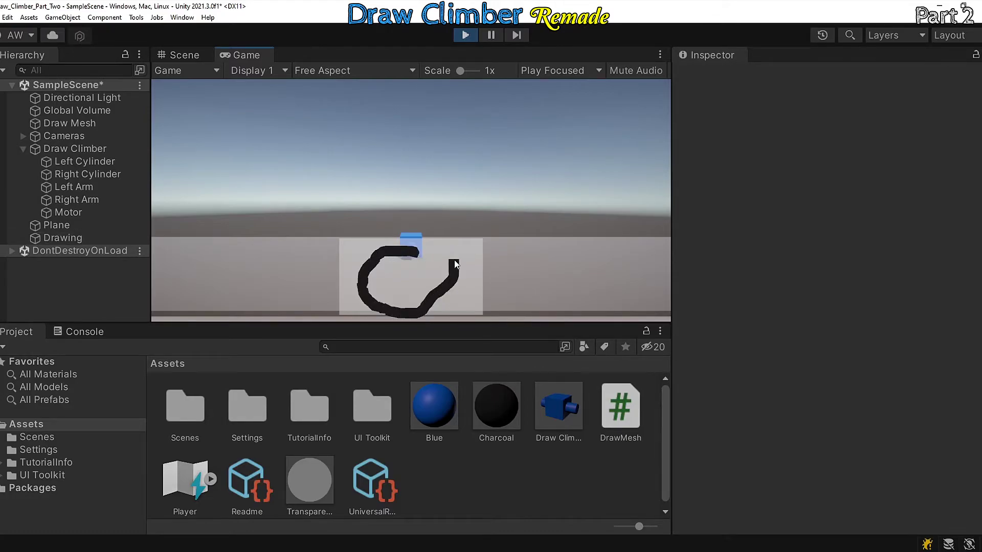
{"action": "left_click_drag", "start_coordinate": [454, 260], "coordinate": [450, 262]}
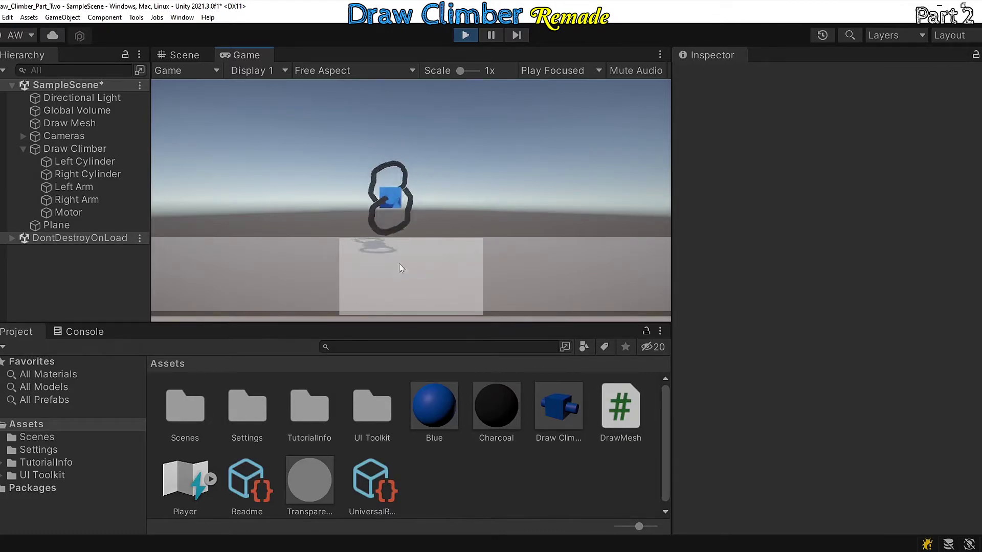
{"action": "left_click", "coordinate": [179, 56]}
{"action": "right_click_drag", "start_coordinate": [435, 206], "coordinate": [368, 190]}
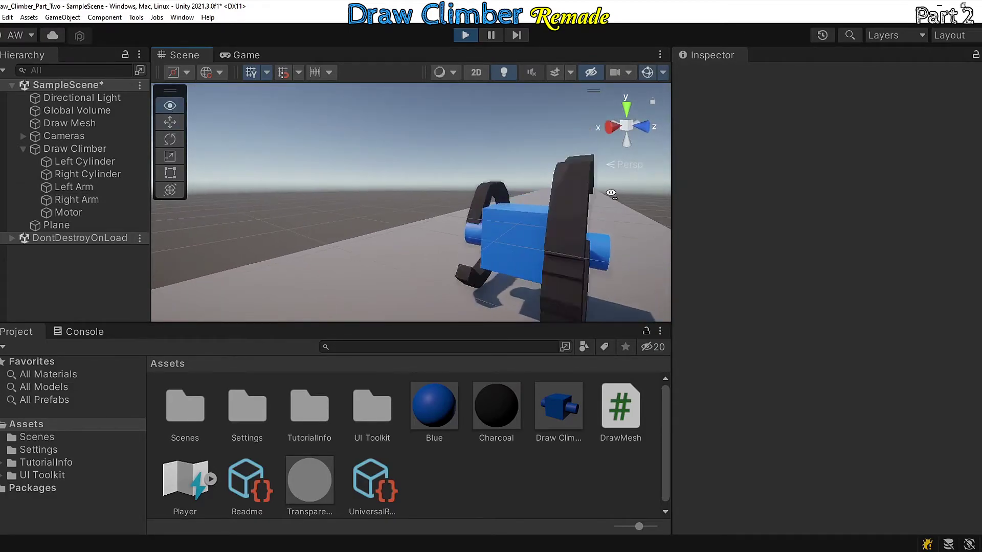
{"action": "left_click", "coordinate": [465, 35]}
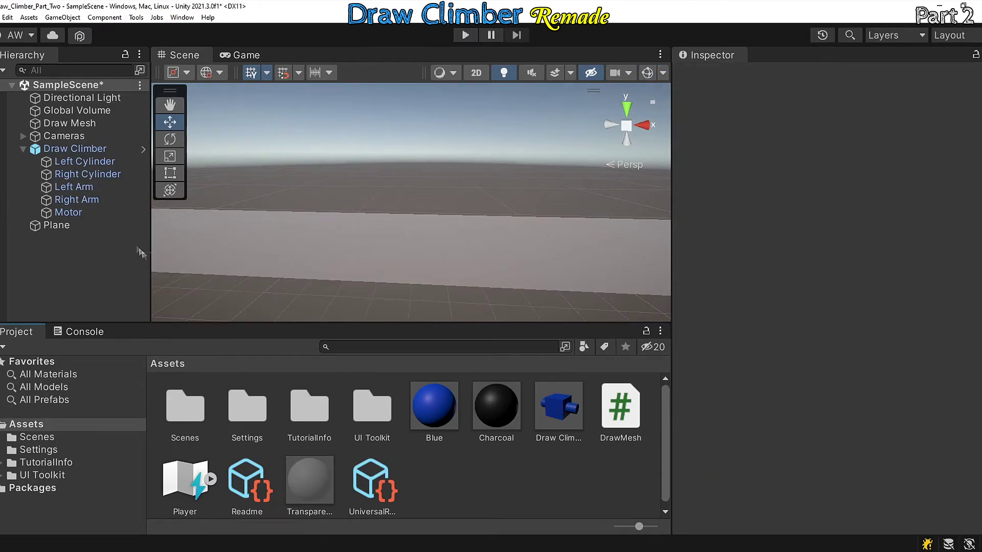
Step: Remove the Capsule Collider component from the Left and Right Cylinders in the Draw Climber prefab
{"action": "double_click", "coordinate": [559, 406]}
{"action": "left_click", "coordinate": [110, 120]}
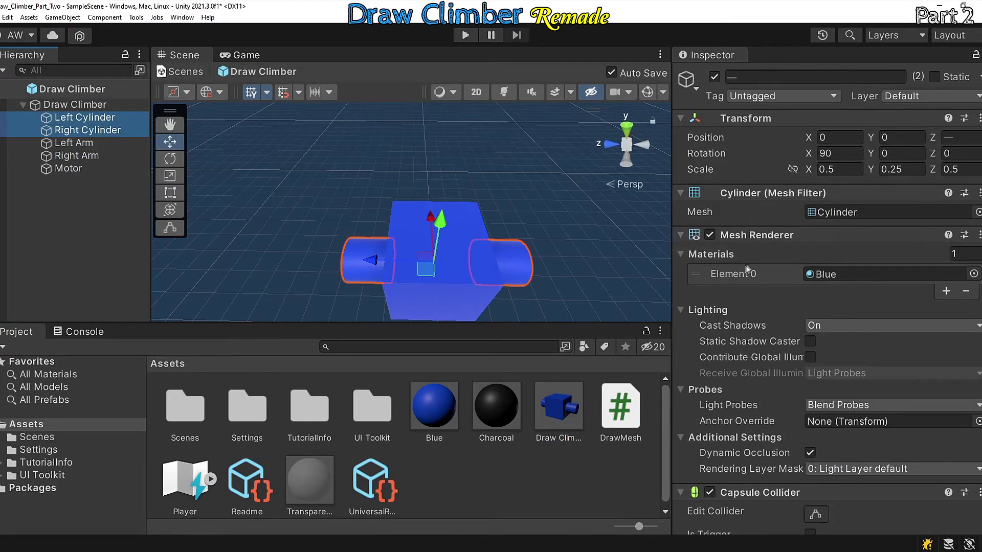
{"action": "scroll", "coordinate": [746, 270], "scroll_direction": "down", "scroll_amount": 5}
{"action": "left_click", "coordinate": [979, 191]}
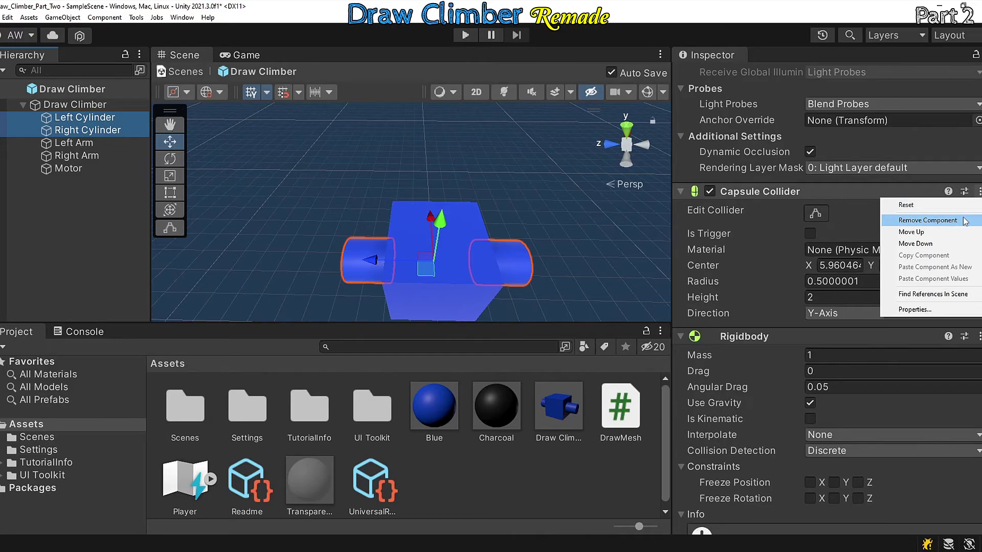
{"action": "left_click", "coordinate": [927, 221]}
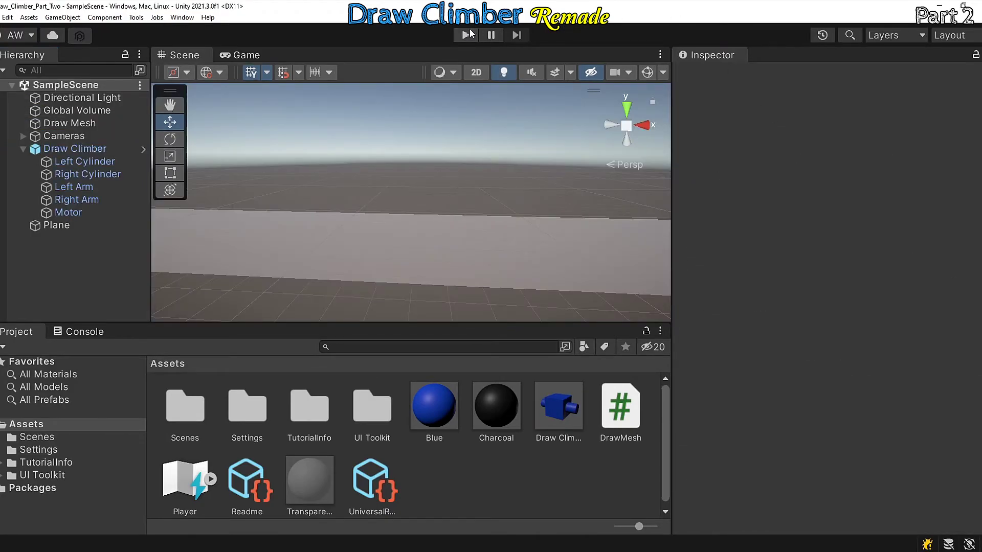
Step: Run the game again, draw a hooked arm shape and follow the Draw Climber's motion in the Scene view
{"action": "left_click", "coordinate": [465, 35]}
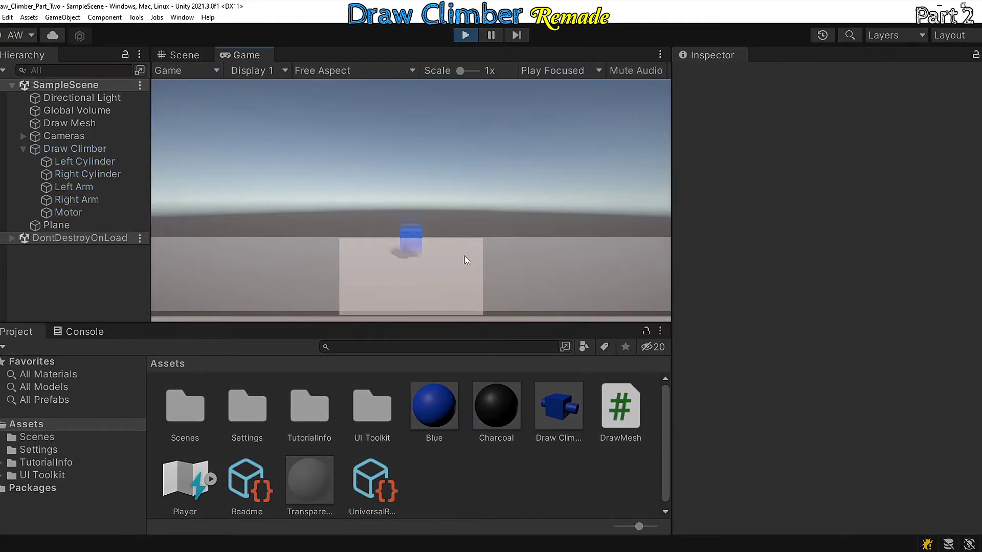
{"action": "mouse_move", "coordinate": [460, 246]}
{"action": "left_mouse_down"}
{"action": "mouse_move", "coordinate": [460, 309]}
{"action": "mouse_move", "coordinate": [456, 294]}
{"action": "left_mouse_up"}
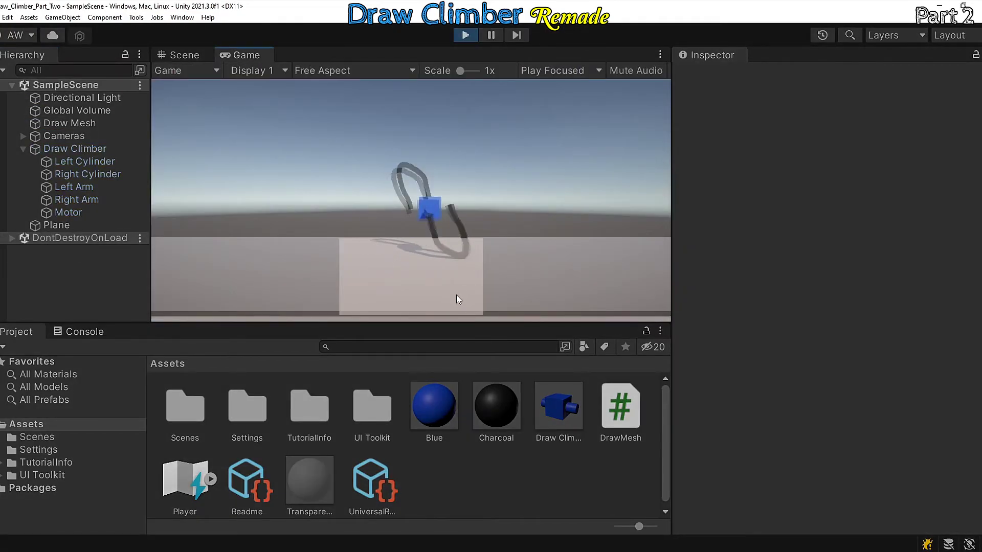
{"action": "left_click", "coordinate": [184, 55]}
{"action": "left_click", "coordinate": [75, 148]}
{"action": "mouse_move", "coordinate": [286, 240]}
{"action": "right_mouse_down"}
{"action": "mouse_move", "coordinate": [460, 247]}
{"action": "mouse_move", "coordinate": [470, 225]}
{"action": "mouse_move", "coordinate": [468, 235]}
{"action": "right_mouse_up"}
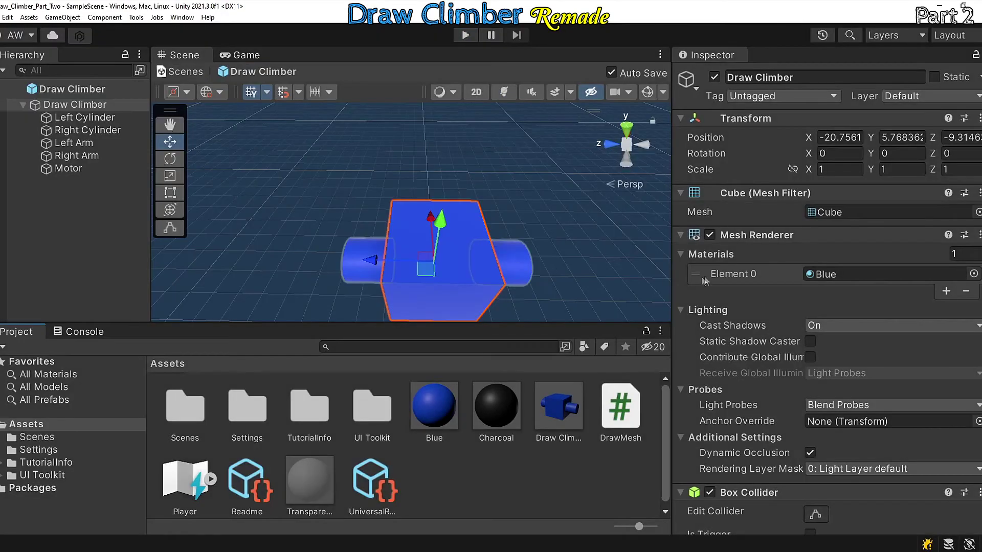
Step: Freeze the Z position in the Rigidbody constraints of all five child objects in the Draw Climber prefab
{"action": "scroll", "coordinate": [715, 280], "scroll_direction": "down", "scroll_amount": 5}
{"action": "scroll", "coordinate": [715, 279], "scroll_direction": "down", "scroll_amount": 7}
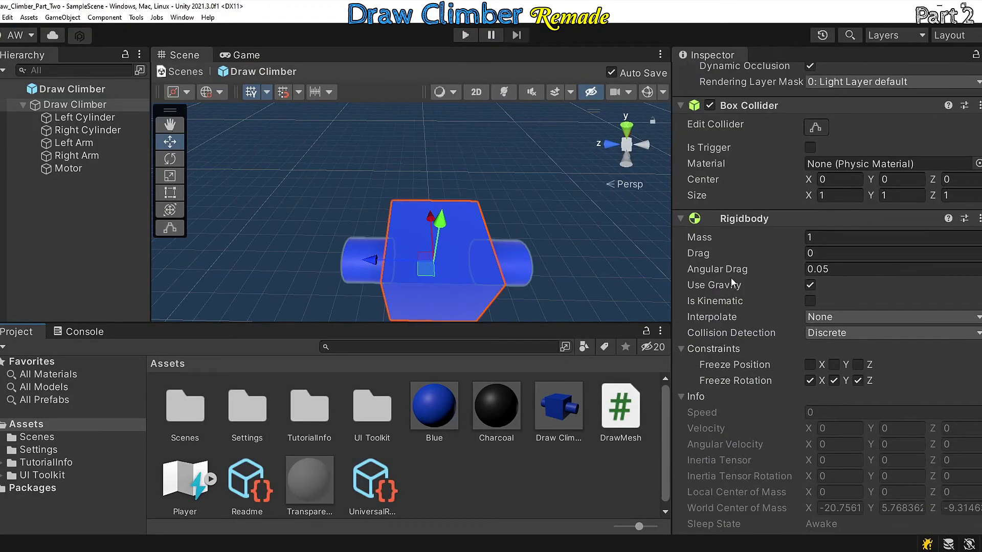
{"action": "left_click", "coordinate": [107, 120]}
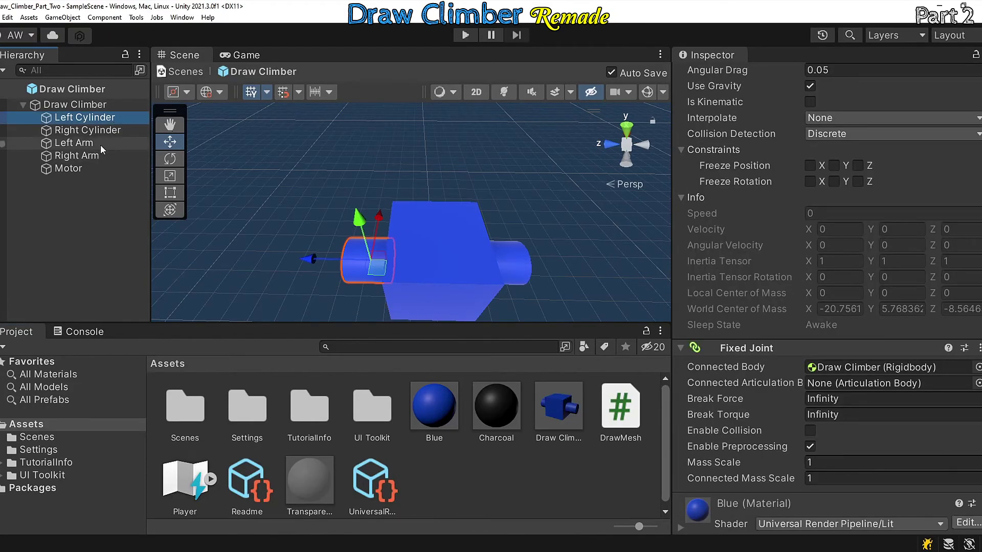
{"action": "left_click", "coordinate": [77, 168], "text": "shift"}
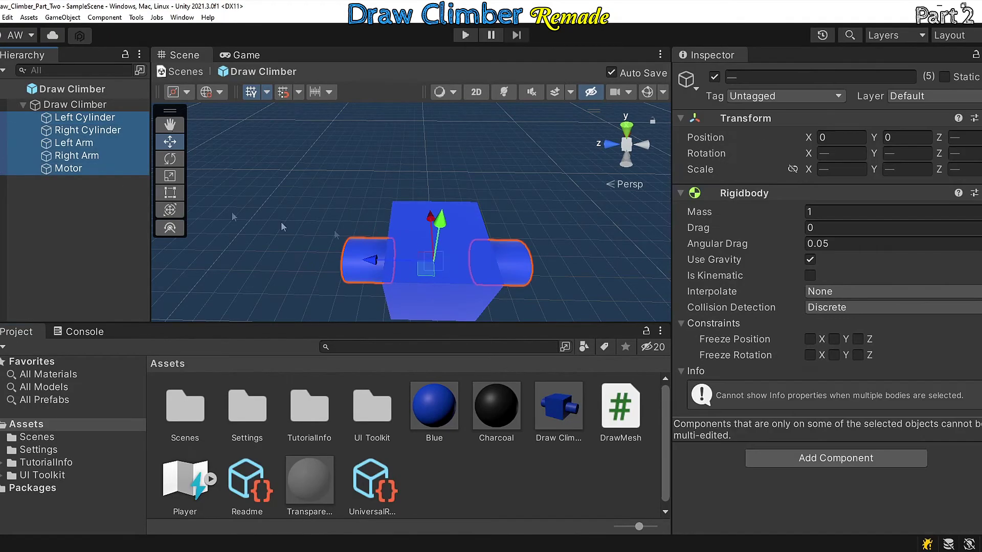
{"action": "left_click", "coordinate": [858, 340]}
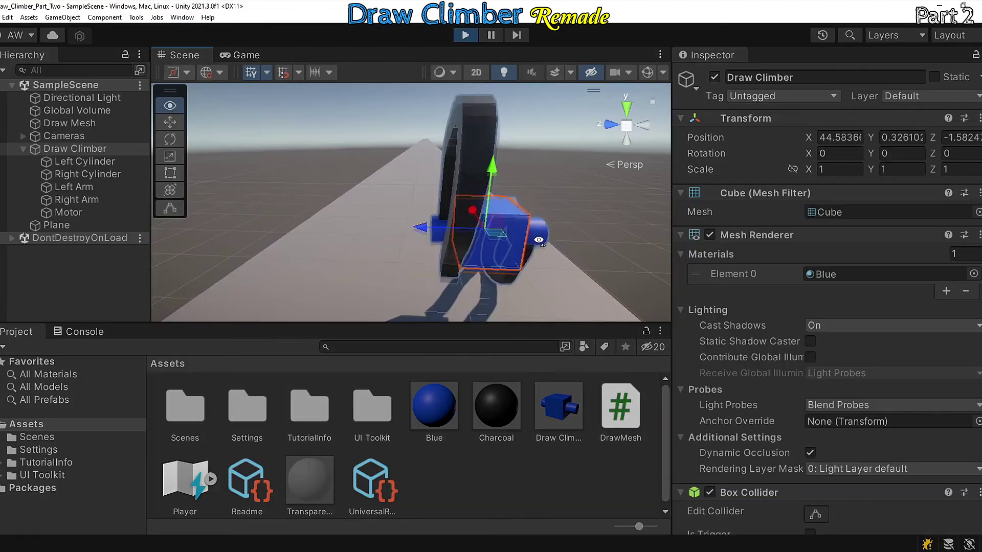
Step: Examine the running climber from several angles in the Scene view to check its sideways movement
{"action": "right_click_drag", "start_coordinate": [538, 238], "coordinate": [215, 220]}
{"action": "right_click_drag", "start_coordinate": [379, 213], "coordinate": [471, 217]}
{"action": "left_click", "coordinate": [471, 158]}
{"action": "right_click_drag", "start_coordinate": [414, 193], "coordinate": [450, 191]}
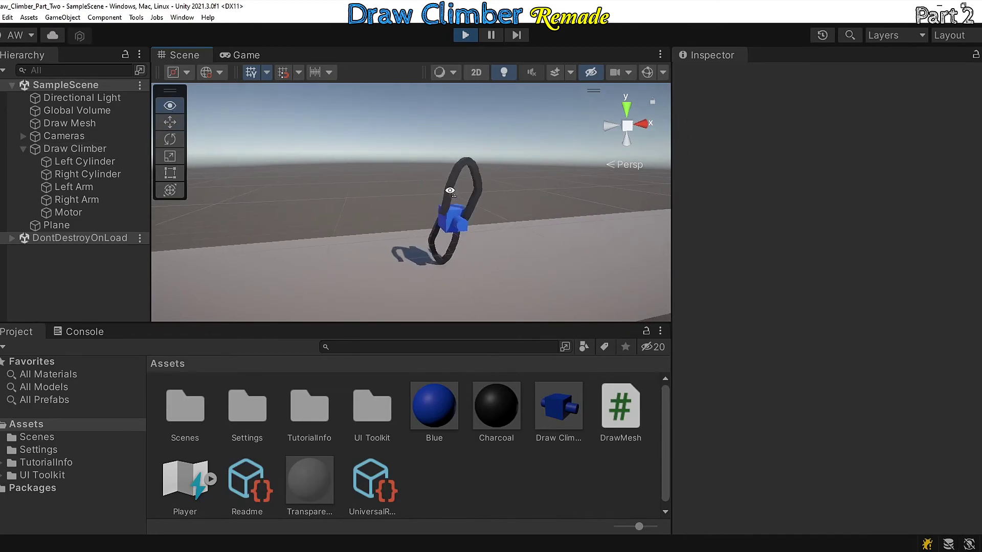